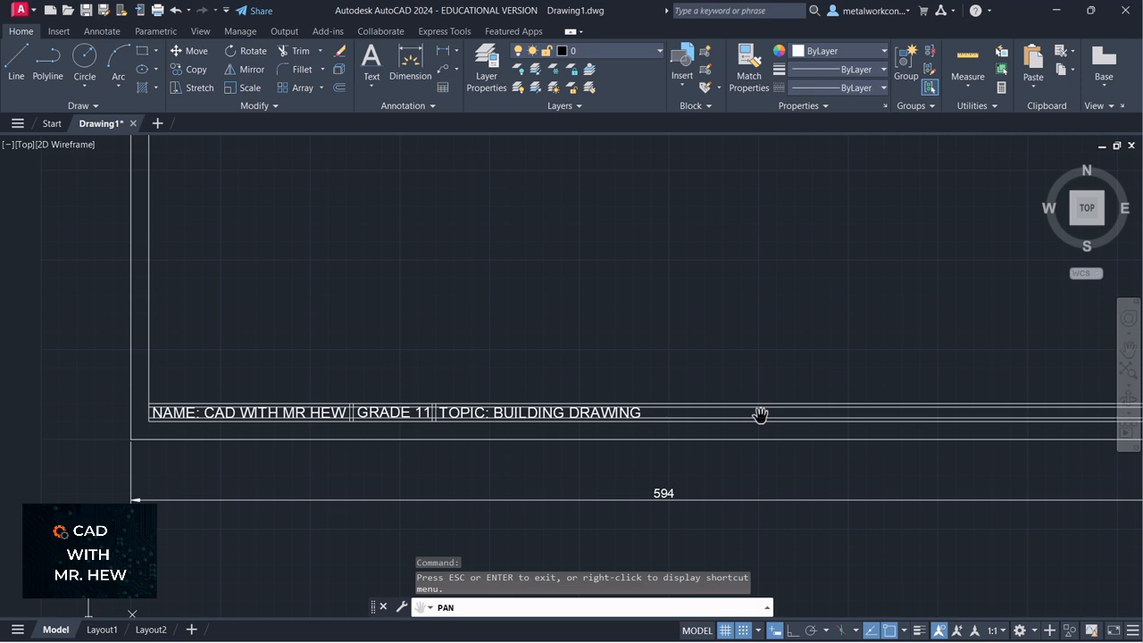
# Draw a vertical divider line across the full height of the title strip, to the right of the TOPIC: BUILDING DRAWING text.
pyautogui.press('Escape')
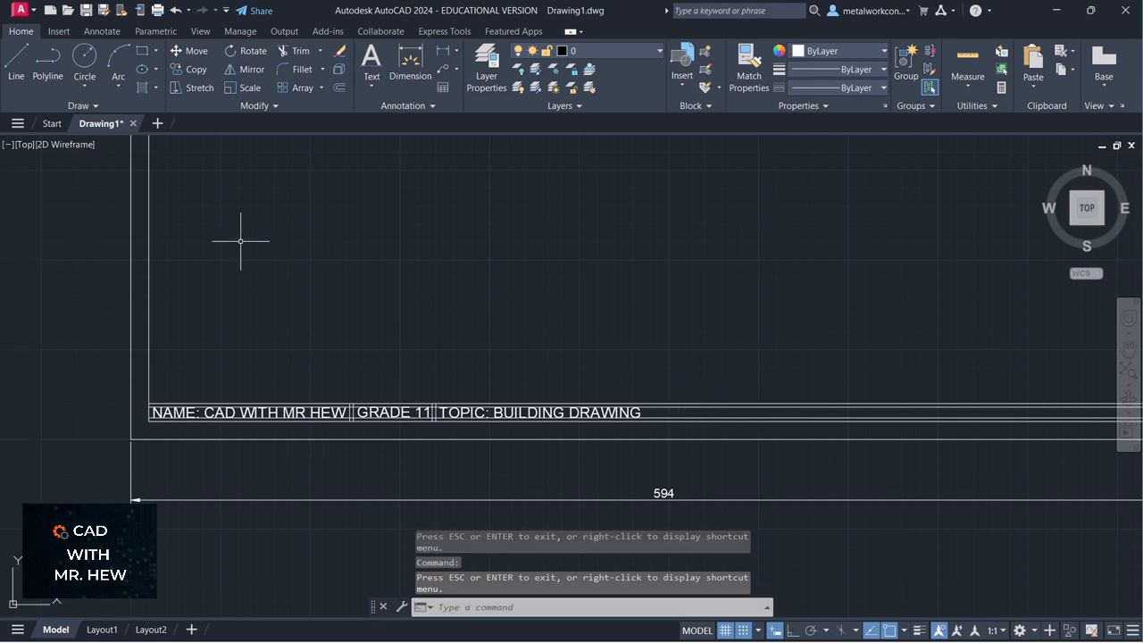
pyautogui.scroll(2, 749, 332)
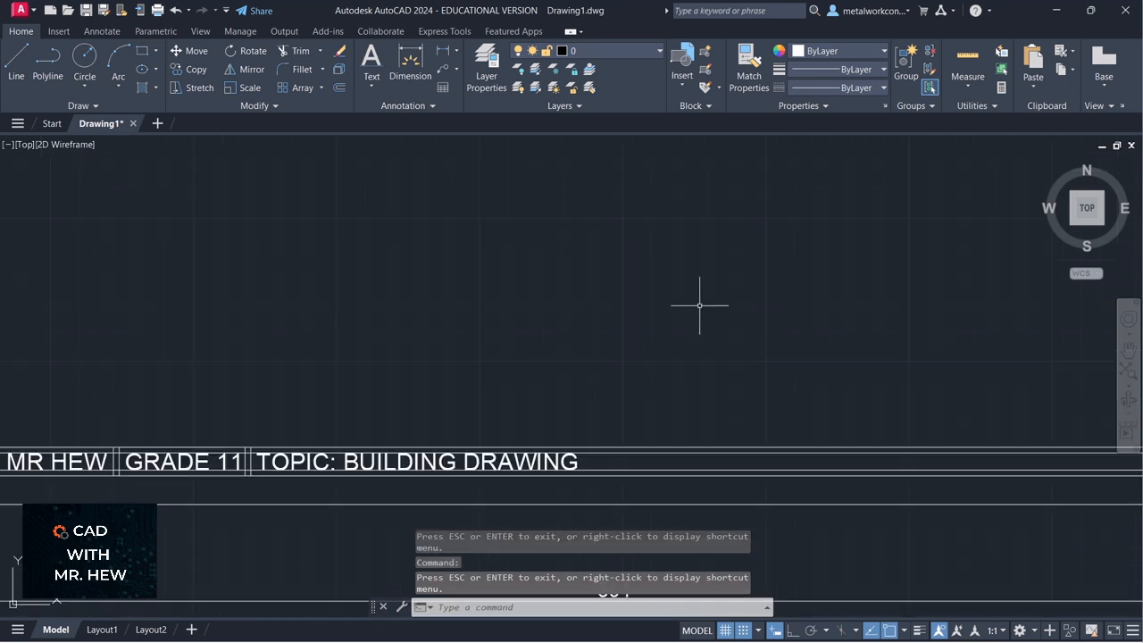
pyautogui.click(24, 62)
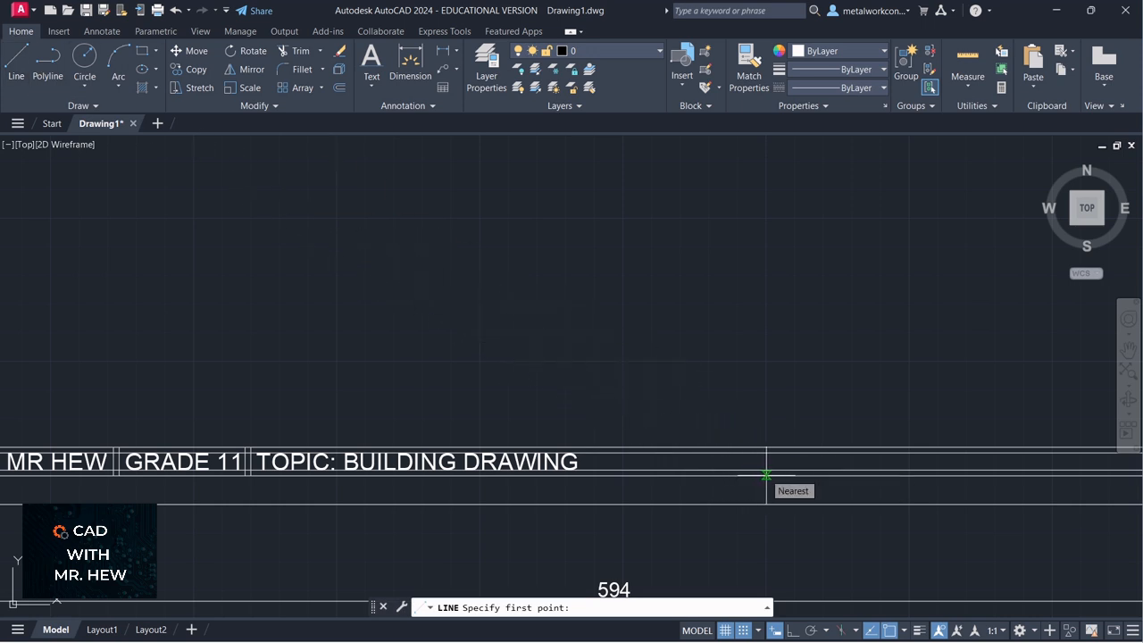
pyautogui.click(766, 475)
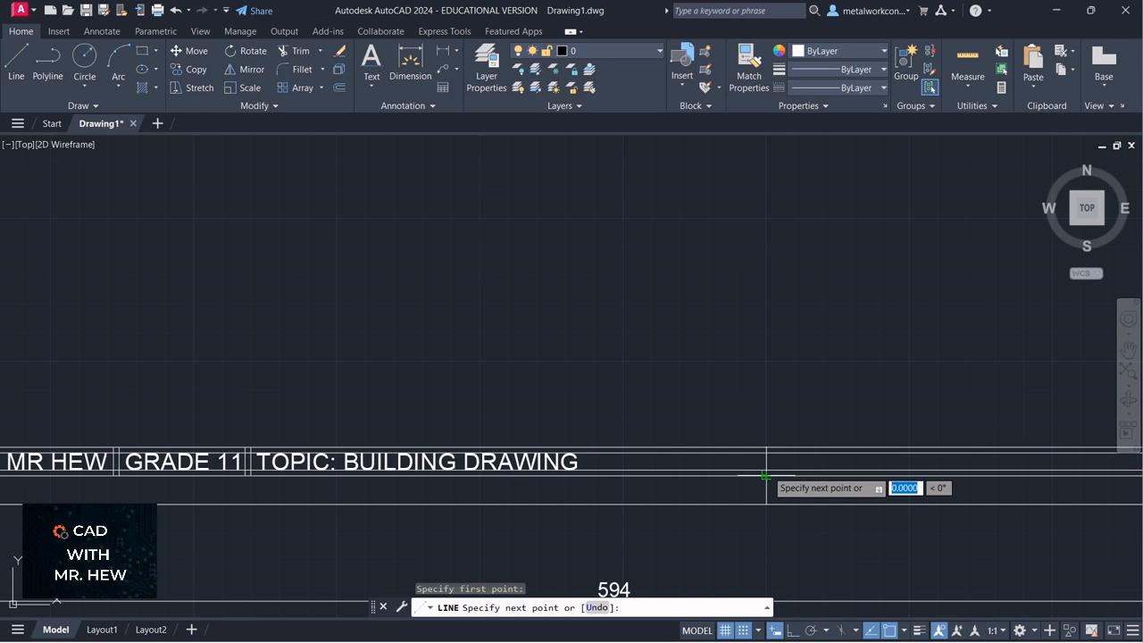
pyautogui.press('Escape')
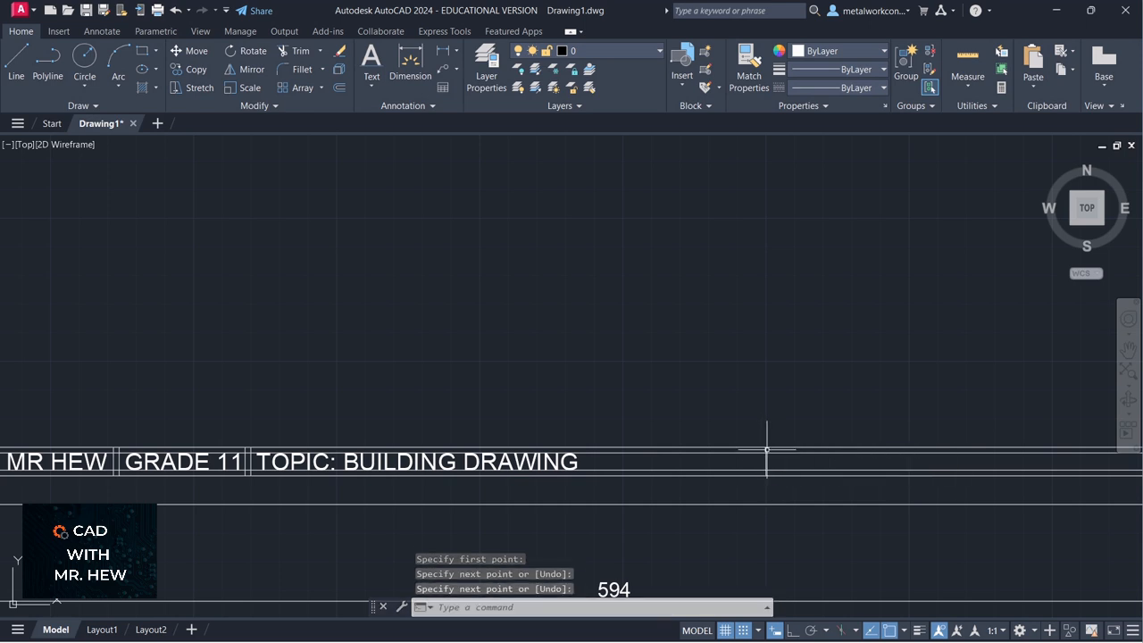
pyautogui.press('Return')
pyautogui.click(770, 476)
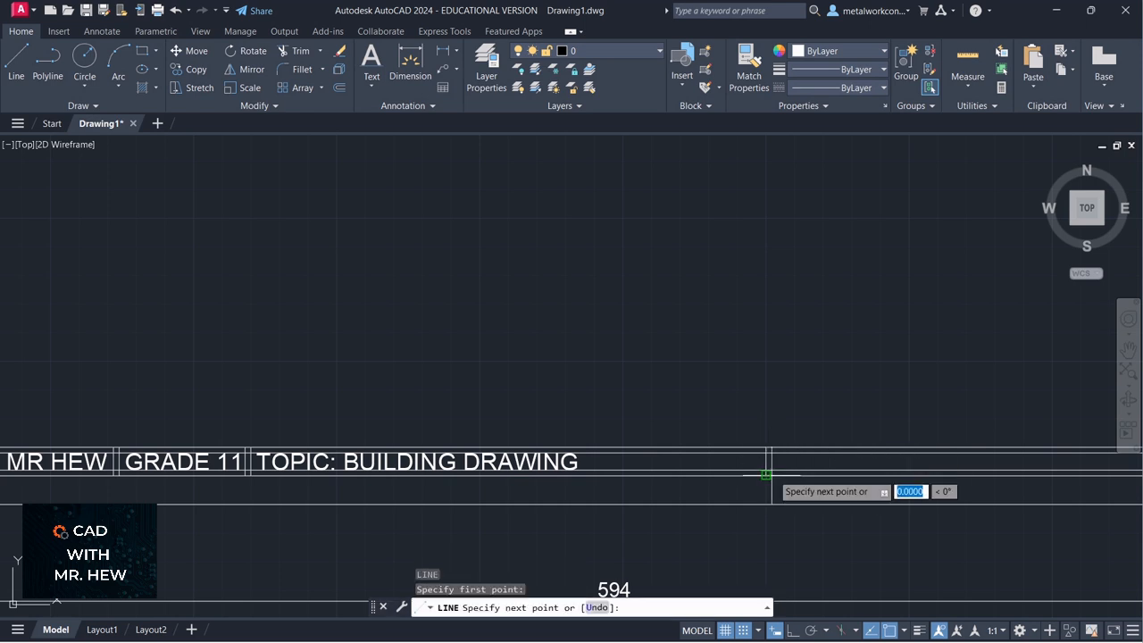
pyautogui.click(771, 447)
pyautogui.press('Return')
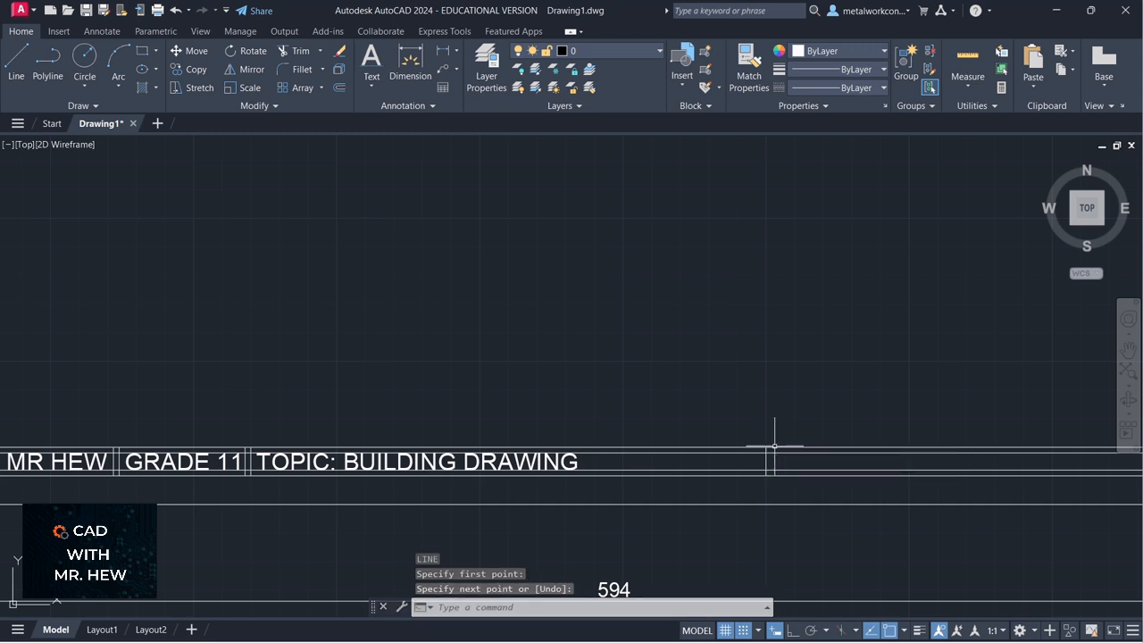
# Draw a second vertical divider across the title strip, parallel to and just right of the one after the topic text.
pyautogui.press('Return')
pyautogui.scroll(8, 766, 475)
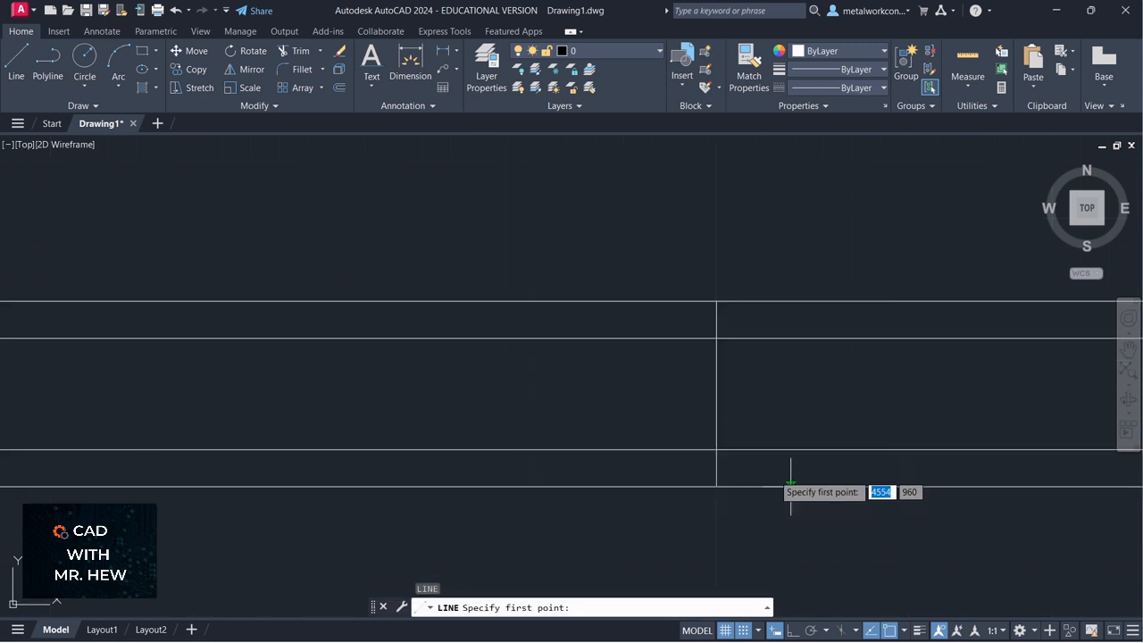
pyautogui.click(754, 487)
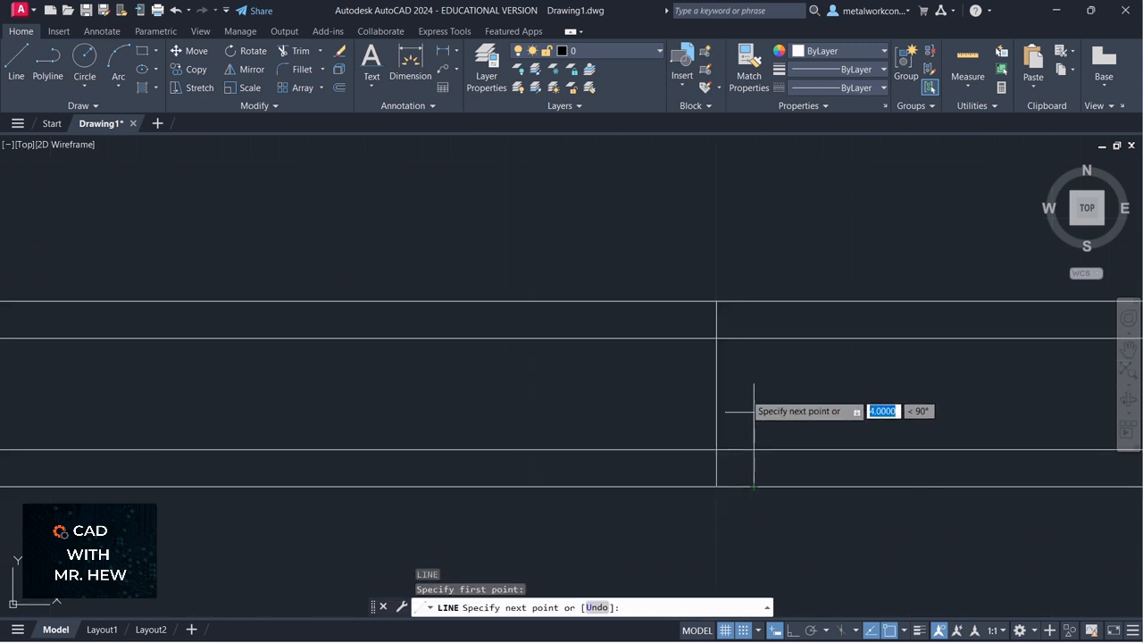
pyautogui.click(753, 301)
pyautogui.press('Return')
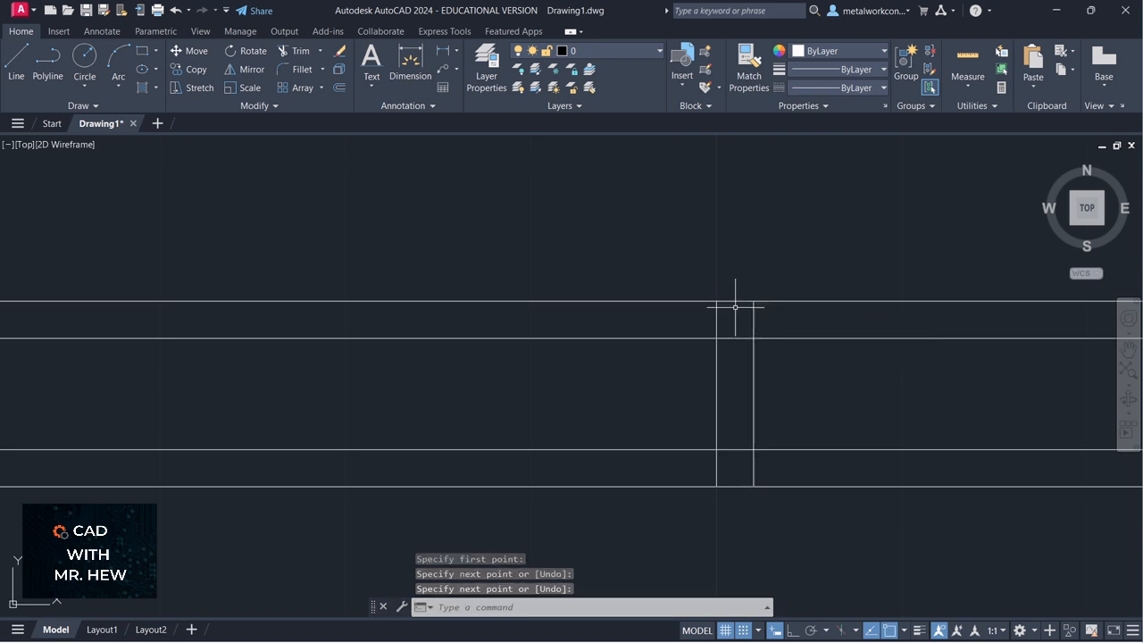
# Start single-line text just after the new double divider in the title strip, with height 6 and rotation angle 0.
pyautogui.scroll(-5, 738, 308)
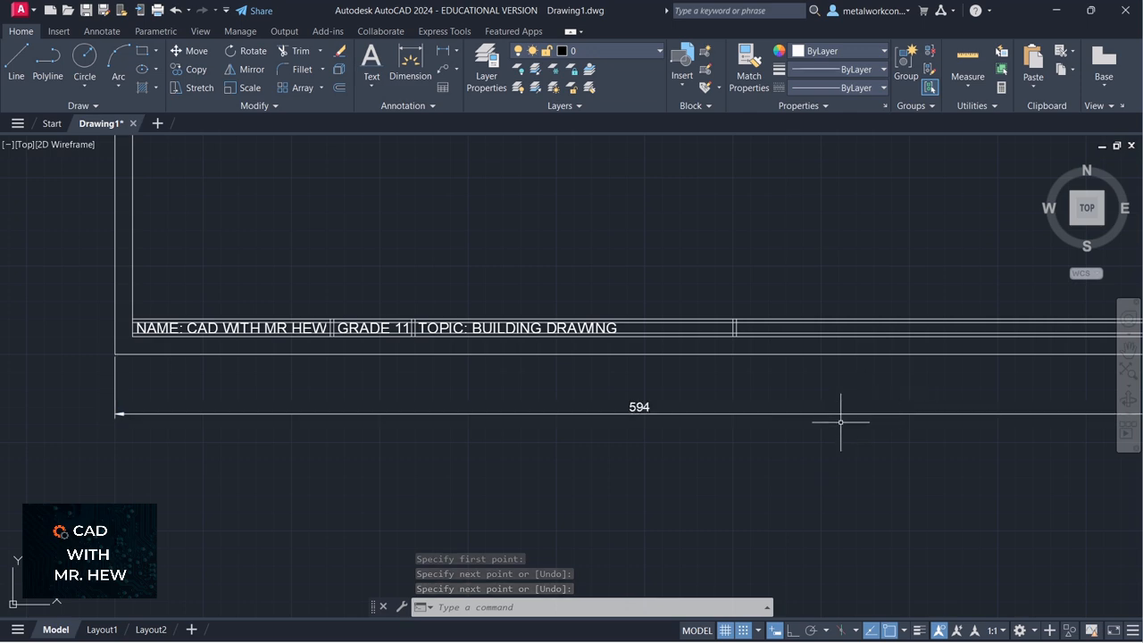
pyautogui.click(1128, 346)
pyautogui.moveTo(1058, 367); pyautogui.dragTo(970, 388)
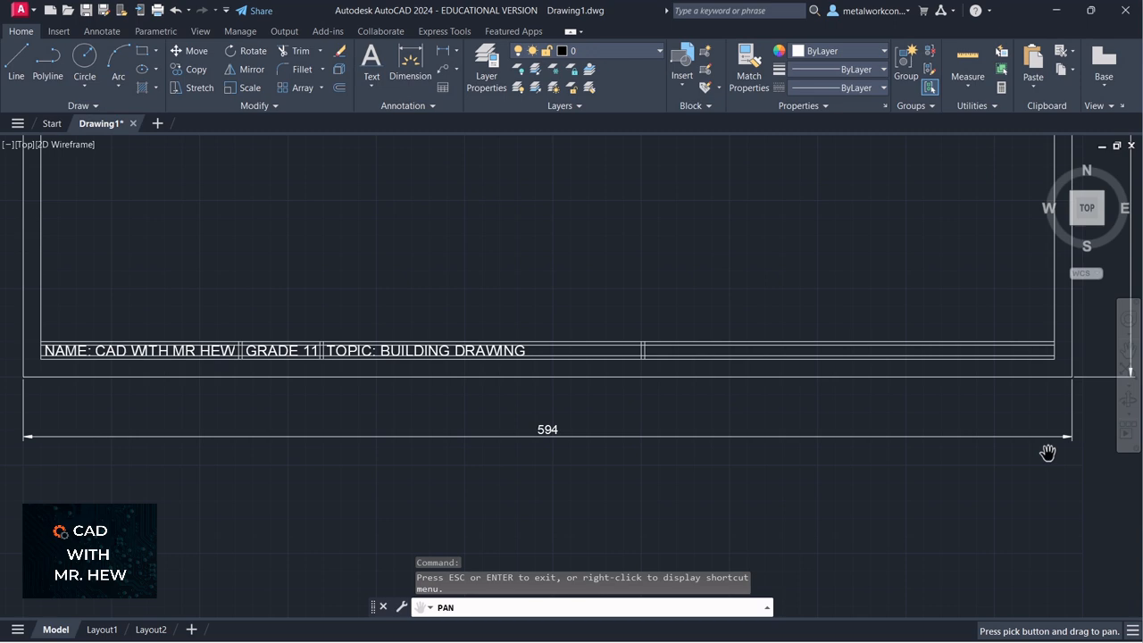
pyautogui.press('Escape')
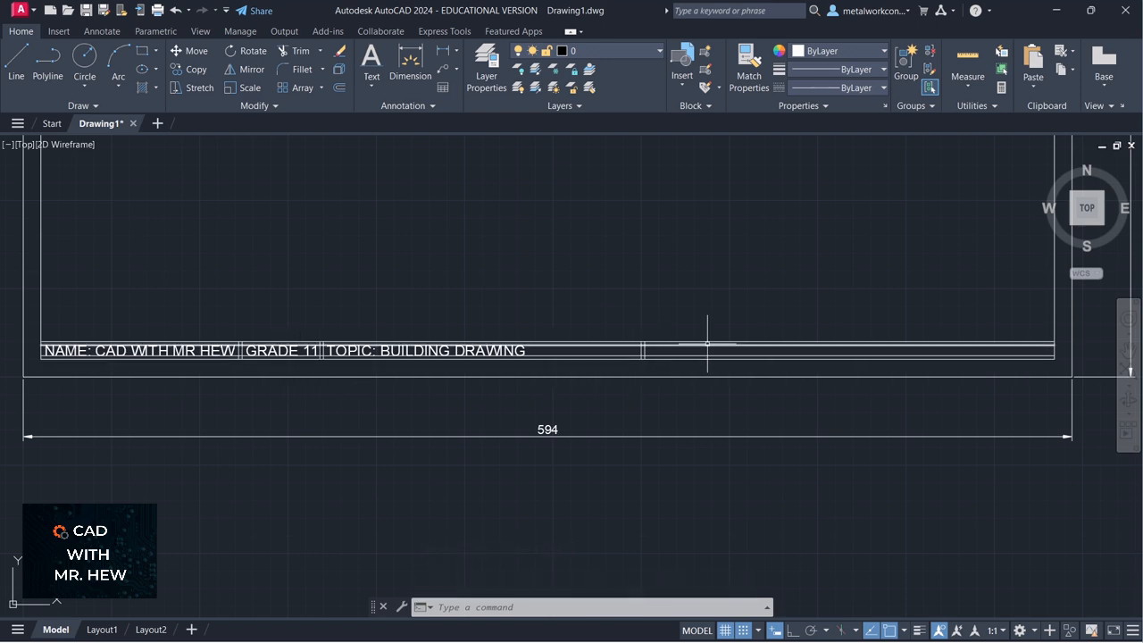
pyautogui.click(372, 85)
pyautogui.click(386, 139)
pyautogui.scroll(2, 721, 364)
pyautogui.scroll(4, 721, 362)
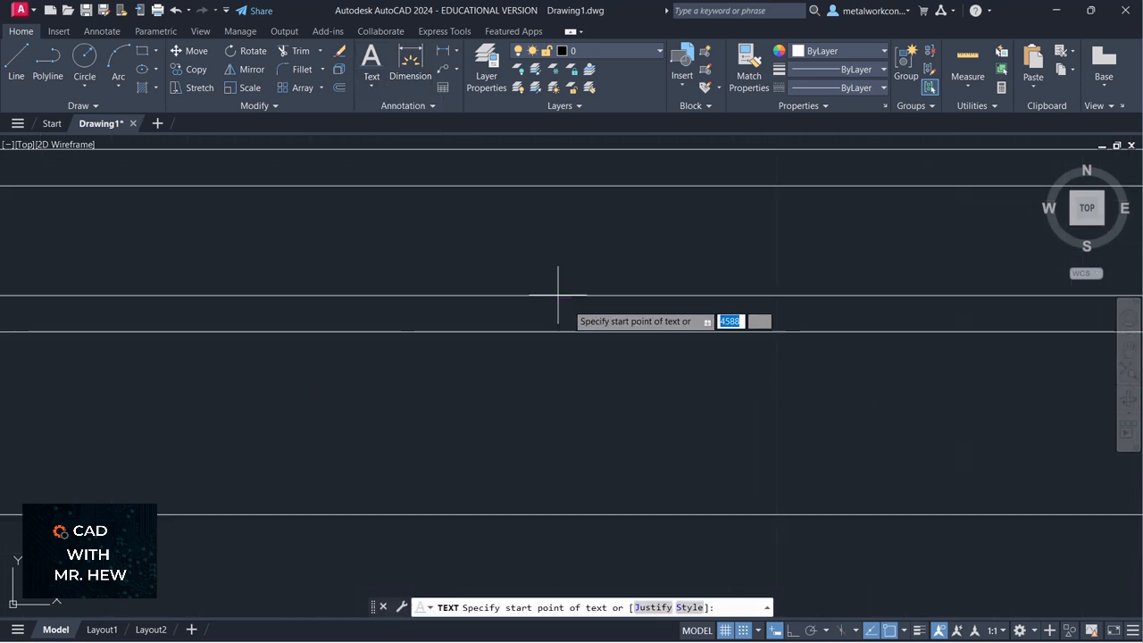
pyautogui.scroll(-3, 562, 302)
pyautogui.scroll(1, 563, 302)
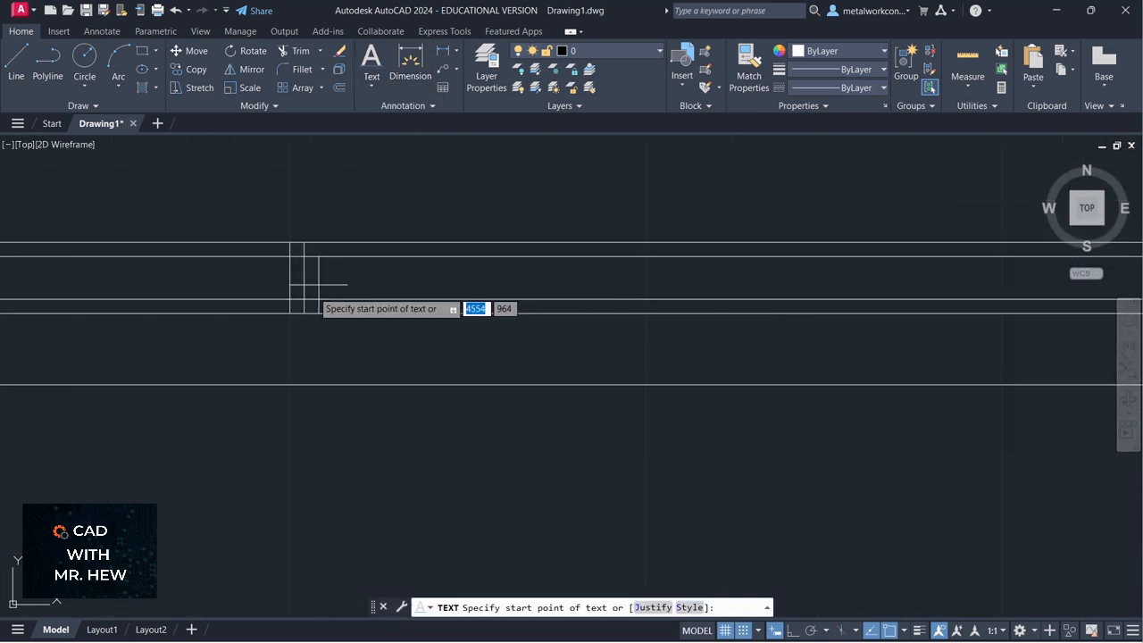
pyautogui.click(318, 301)
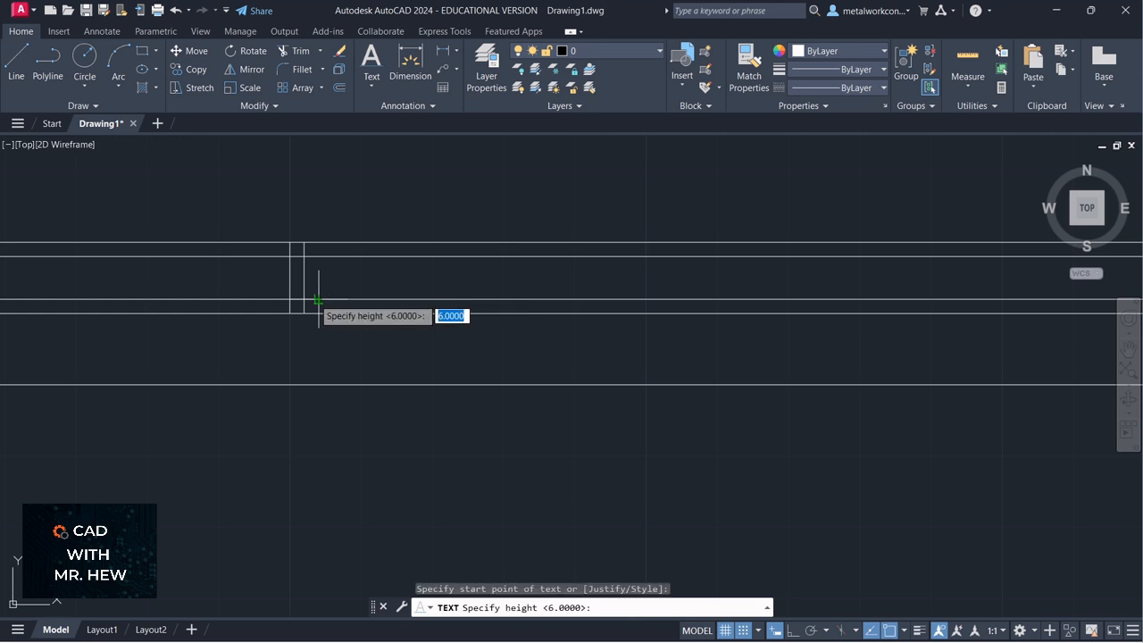
pyautogui.press('Return')
pyautogui.press('Return')
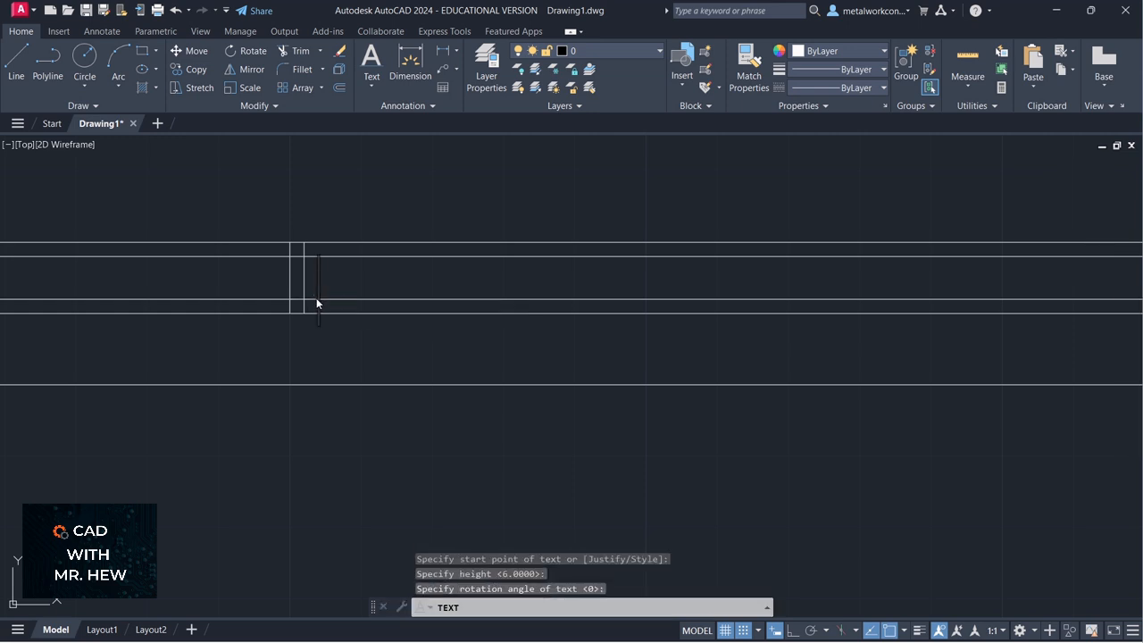
pyautogui.write('SCHOOL')
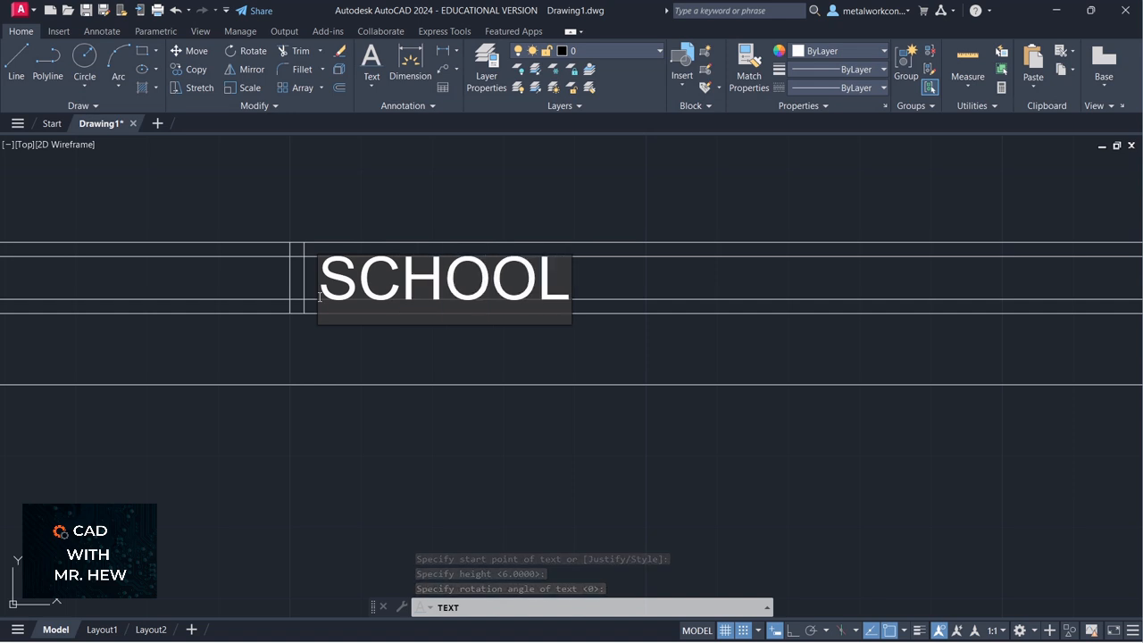
pyautogui.press('BackSpace')
pyautogui.press('BackSpace')
pyautogui.press('BackSpace')
pyautogui.press('BackSpace')
pyautogui.press('BackSpace')
pyautogui.press('BackSpace')
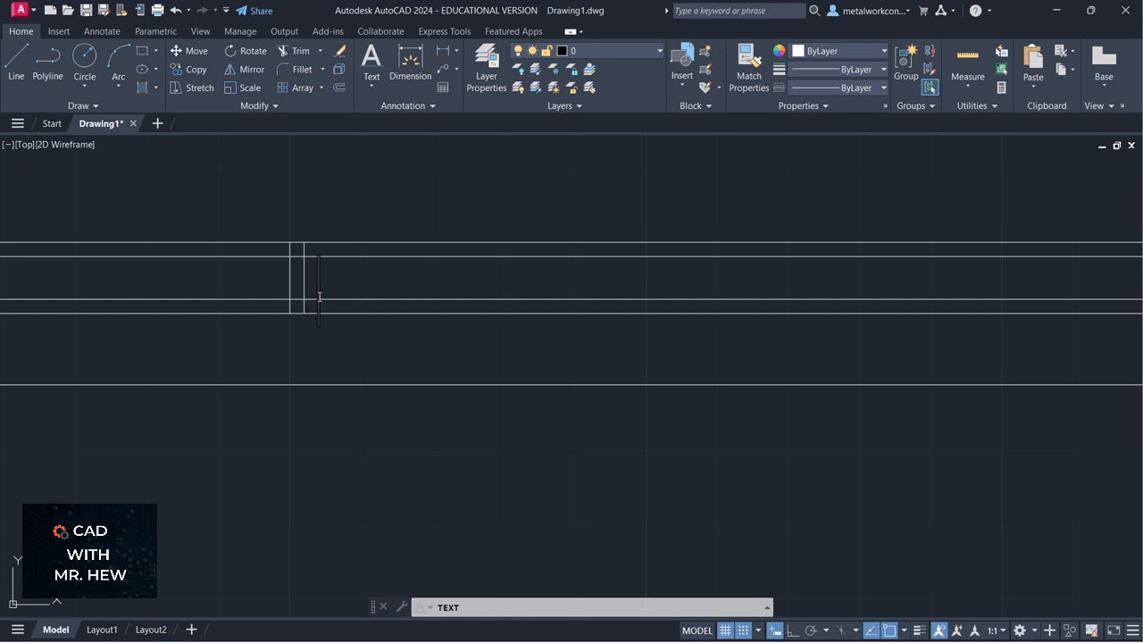
# Enter "FIRM: CAD WITH MR HEW" as the text of the new title strip cell.
pyautogui.write('FIRM')
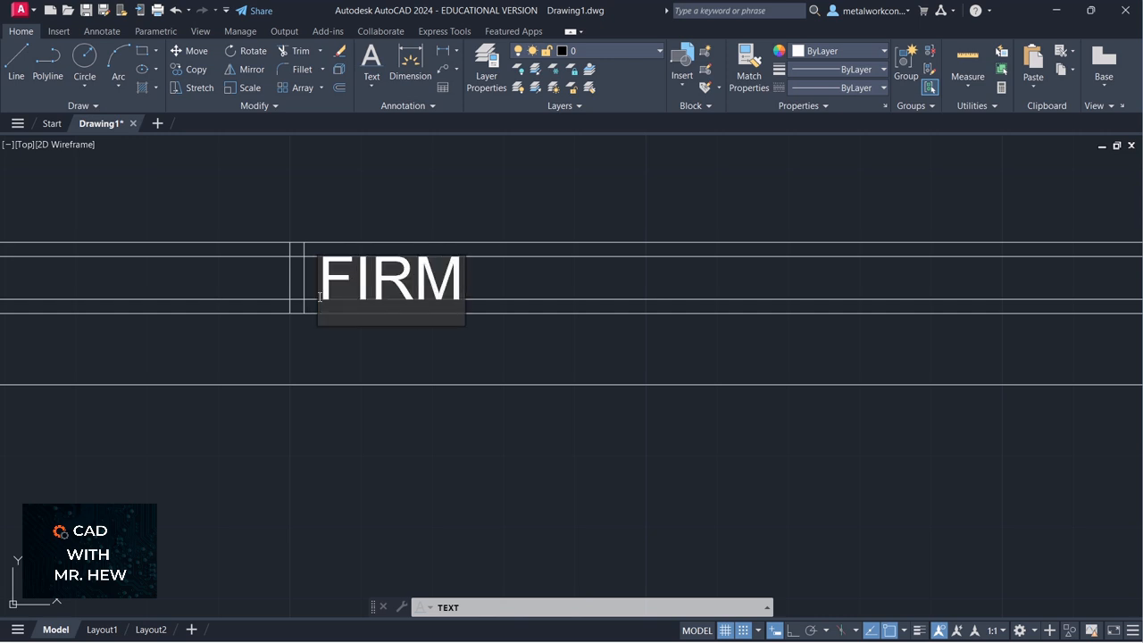
pyautogui.write(': ')
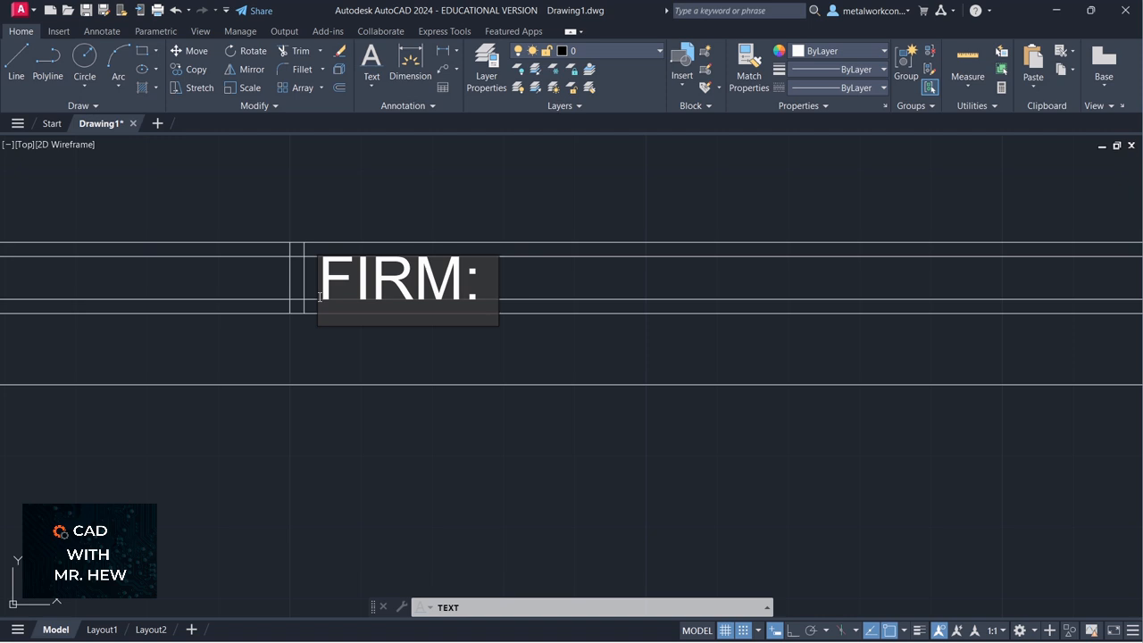
pyautogui.write('CAD ')
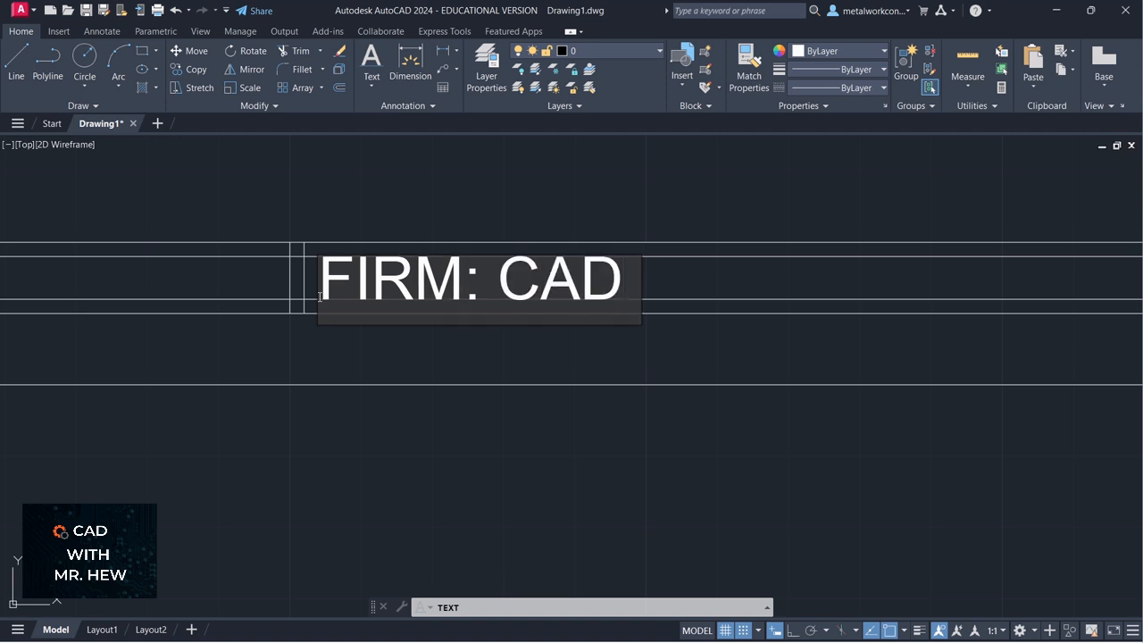
pyautogui.write('WITH ')
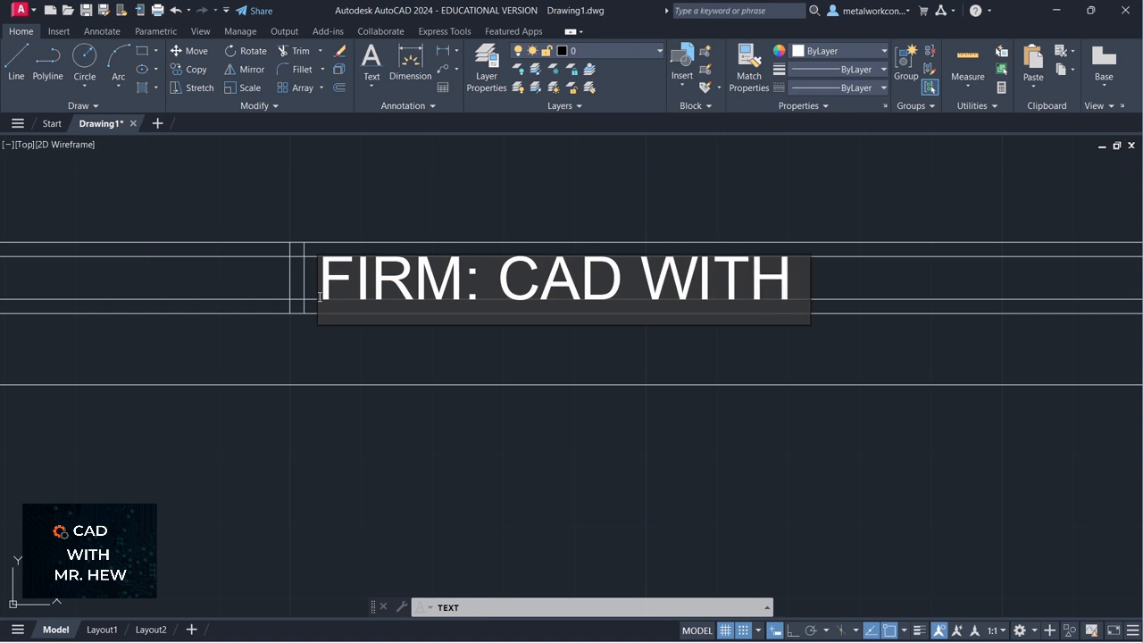
pyautogui.write('MR')
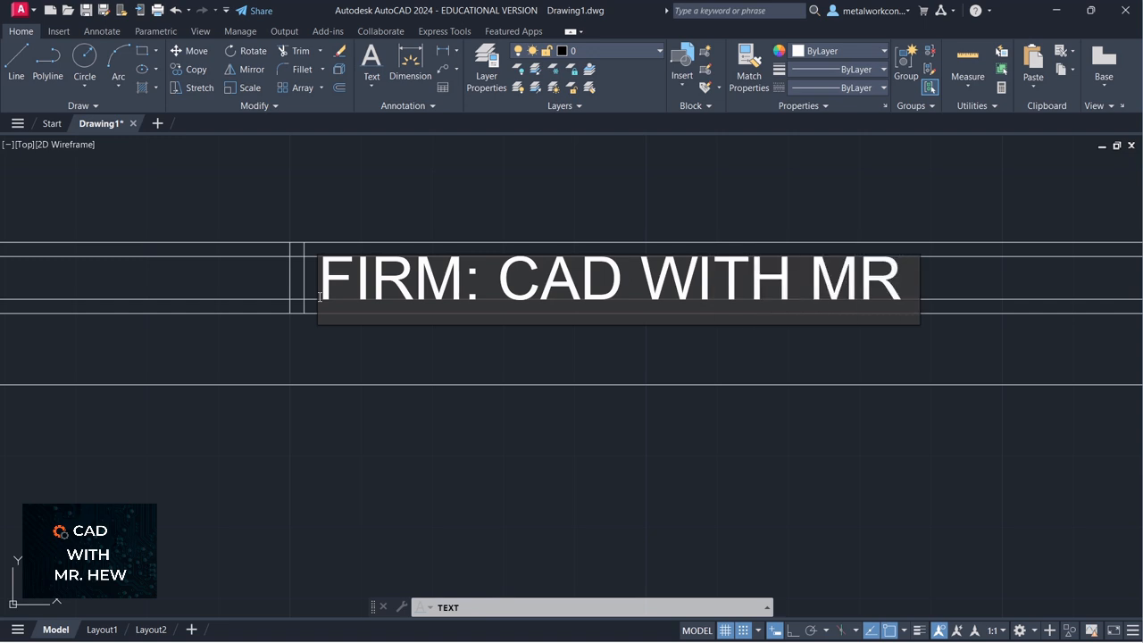
pyautogui.write(' HEW')
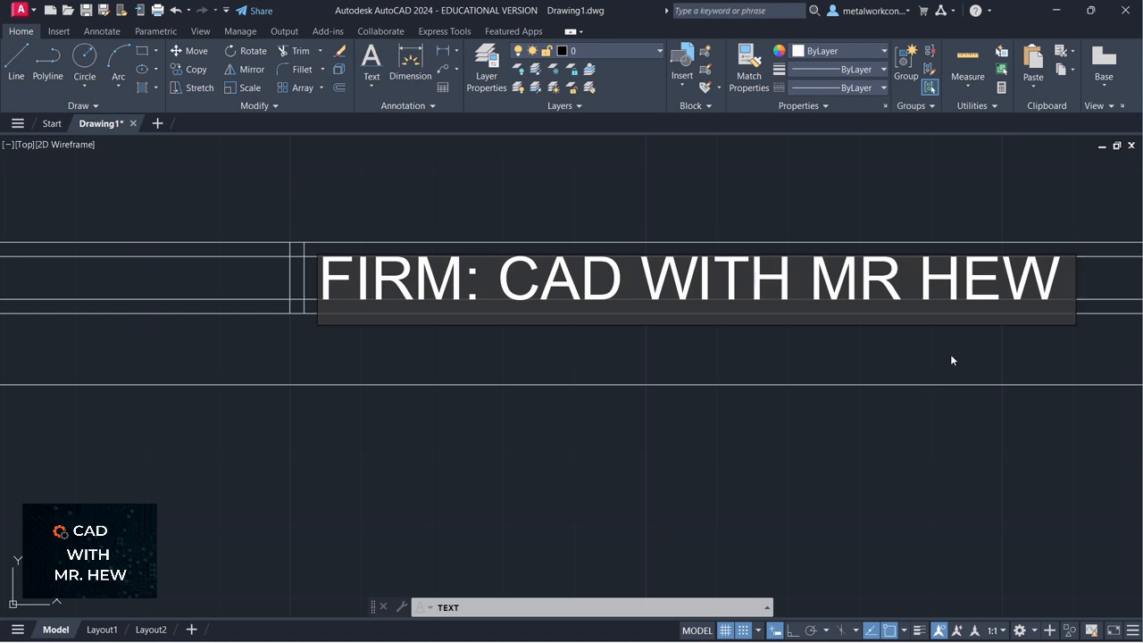
# Draw two closely spaced vertical divider lines, each 10 units tall, across the title strip just after the FIRM text.
pyautogui.scroll(-2, 957, 351)
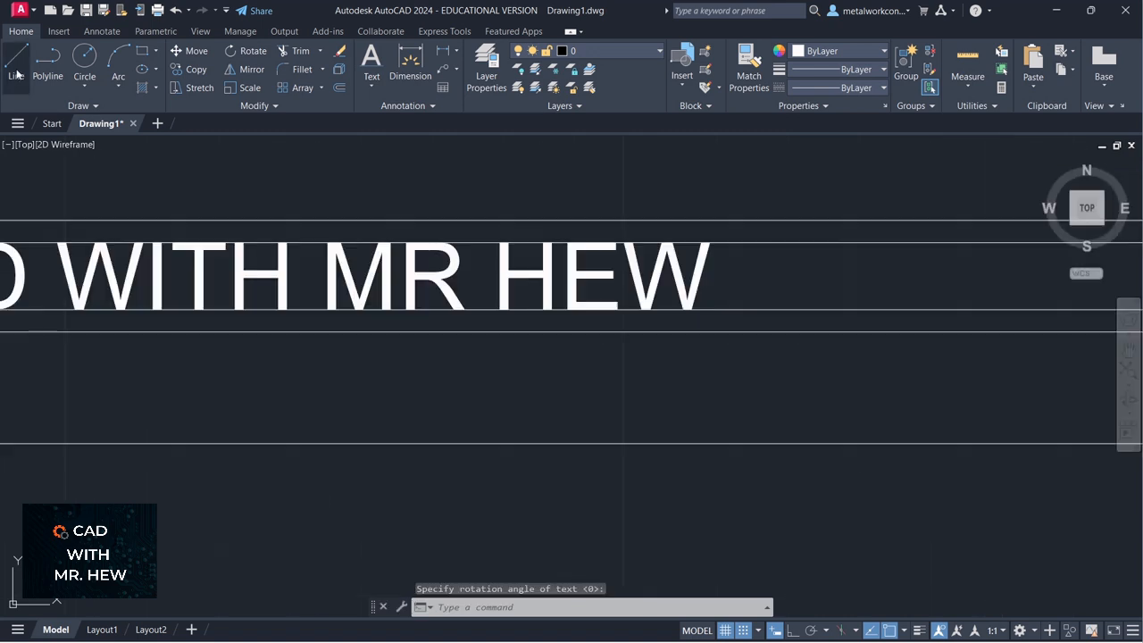
pyautogui.click(15, 69)
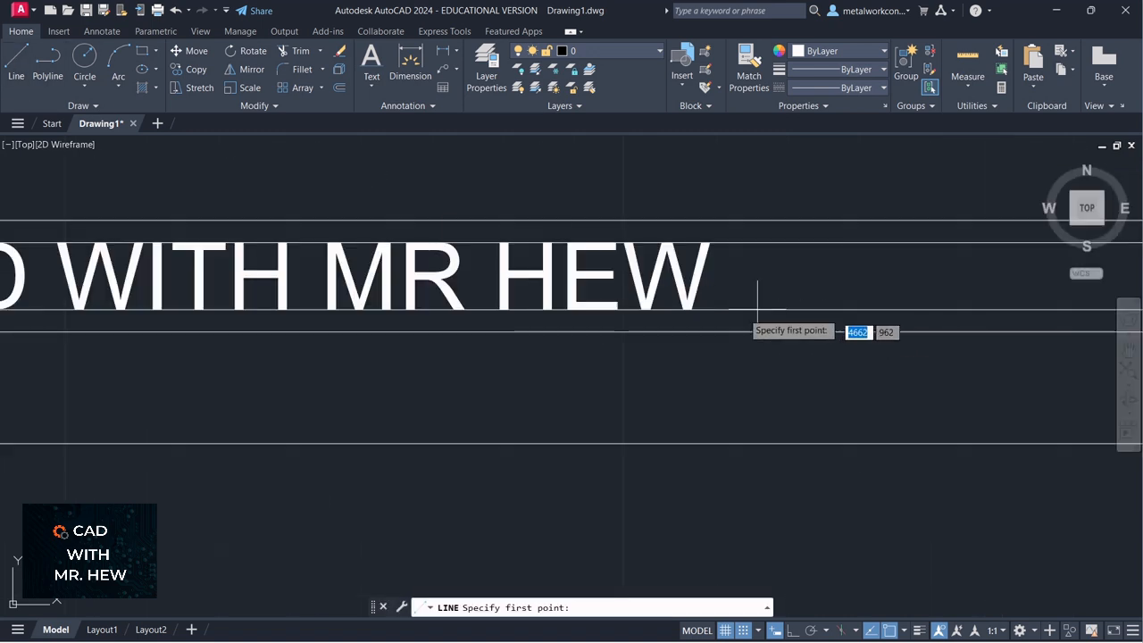
pyautogui.click(734, 331)
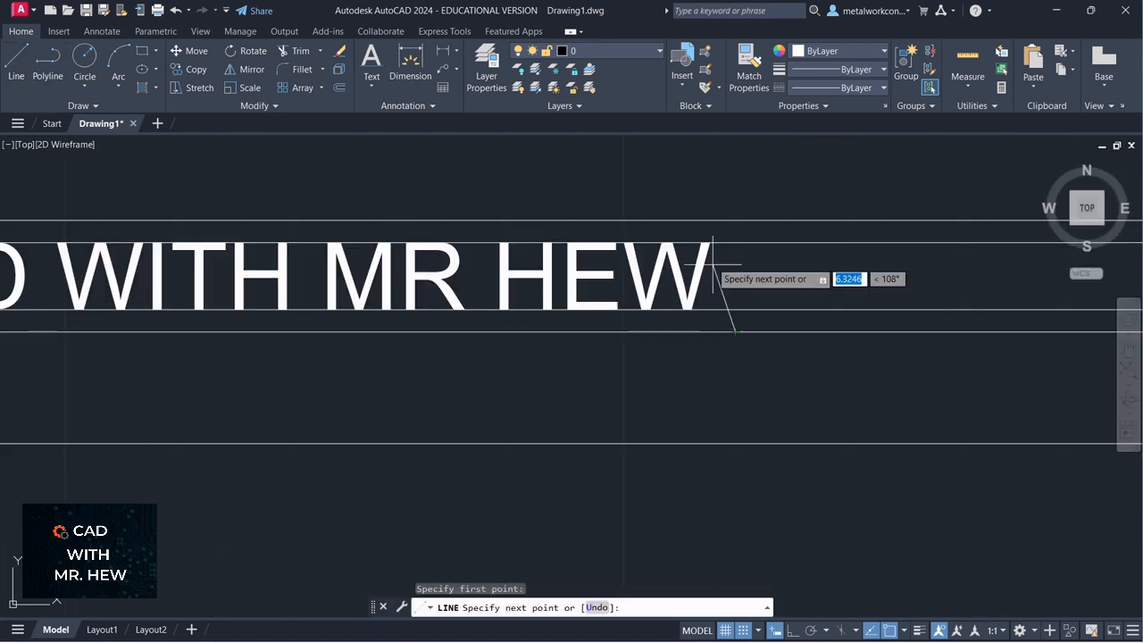
pyautogui.click(735, 220)
pyautogui.press('Return')
pyautogui.press('Return')
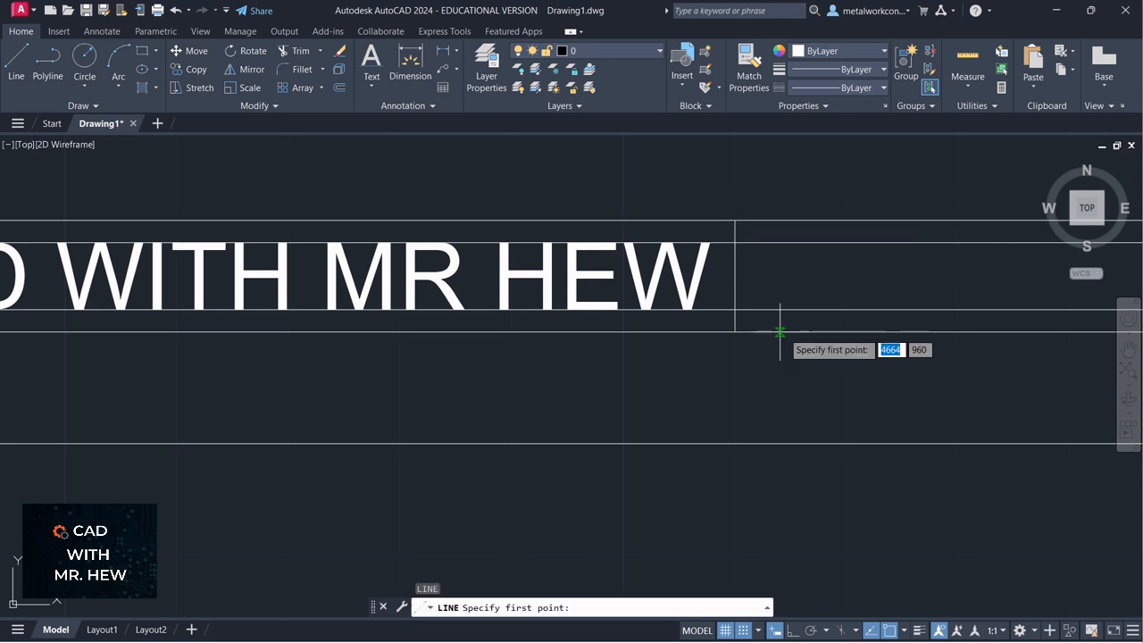
pyautogui.click(756, 331)
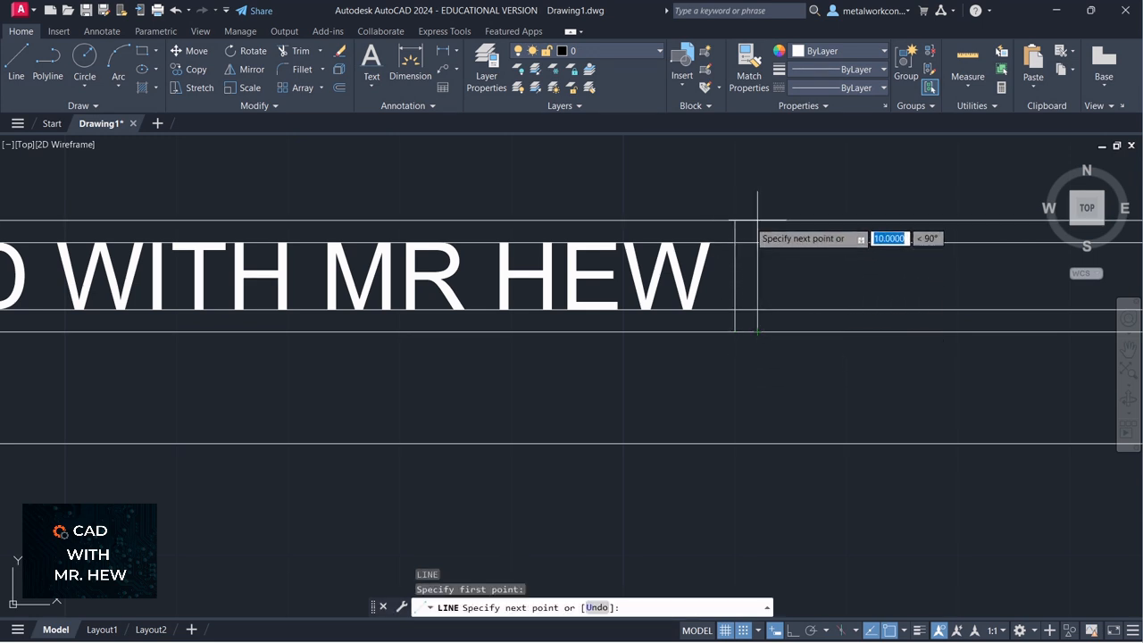
pyautogui.click(757, 220)
pyautogui.press('Return')
# Start single-line text just after the double divider following the FIRM text, with height 6 and rotation angle 0.
pyautogui.scroll(-2, 760, 244)
pyautogui.scroll(-5, 759, 244)
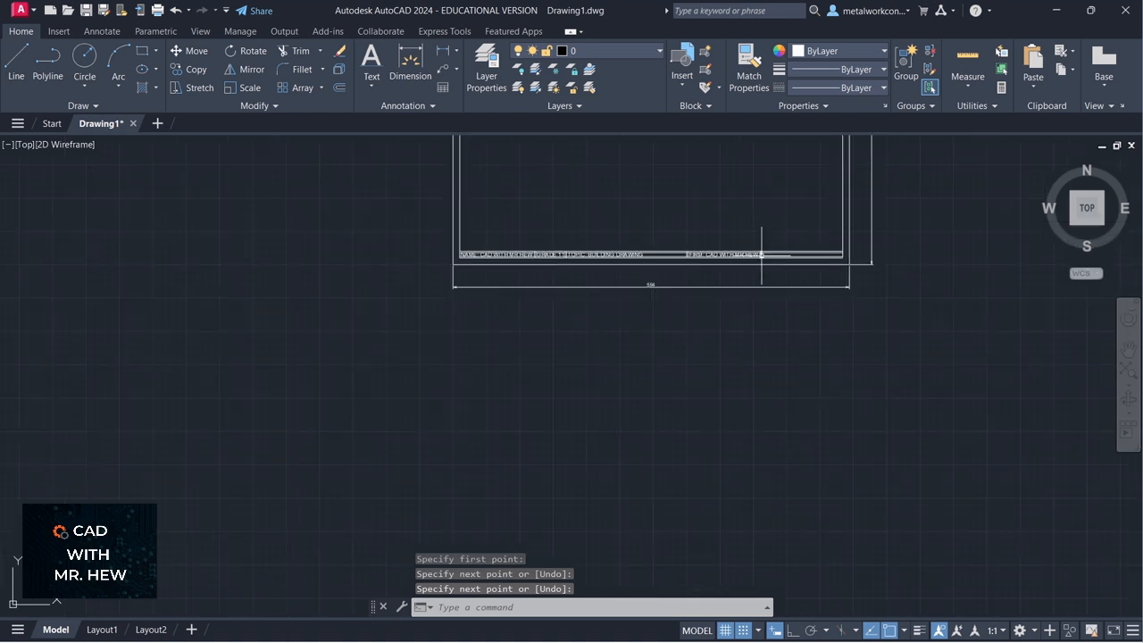
pyautogui.scroll(3, 761, 254)
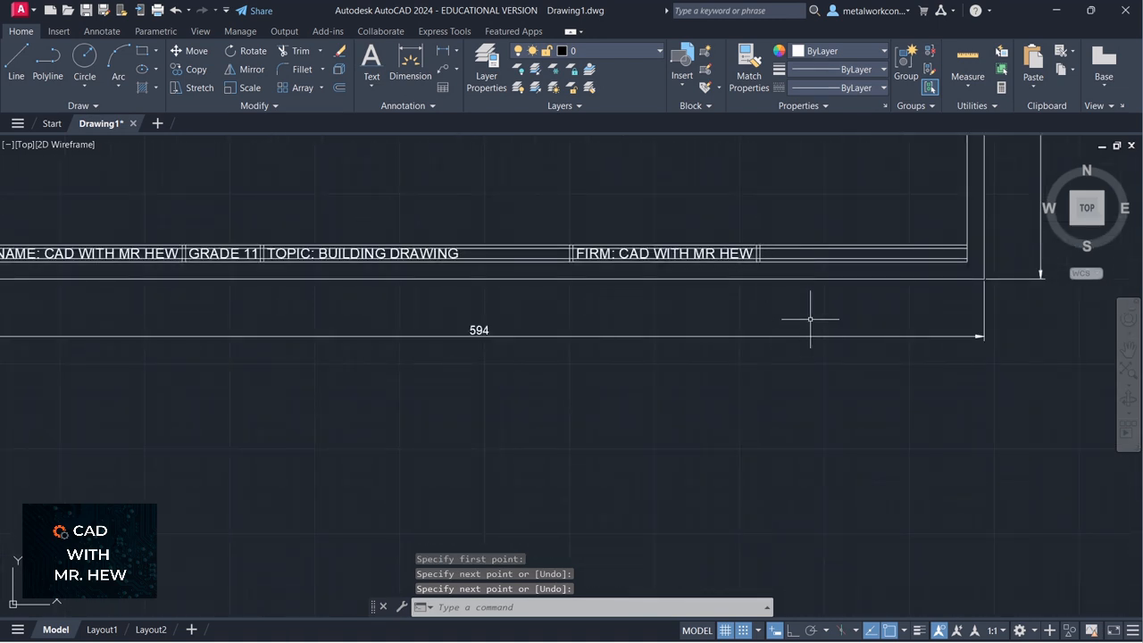
pyautogui.scroll(2, 791, 268)
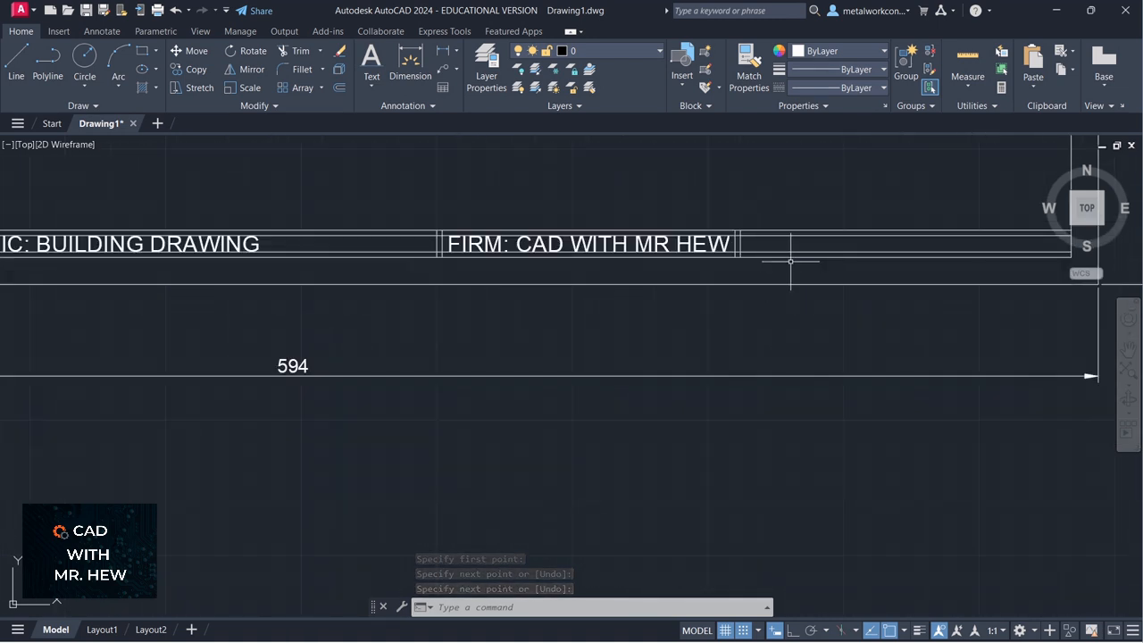
pyautogui.click(371, 80)
pyautogui.click(398, 141)
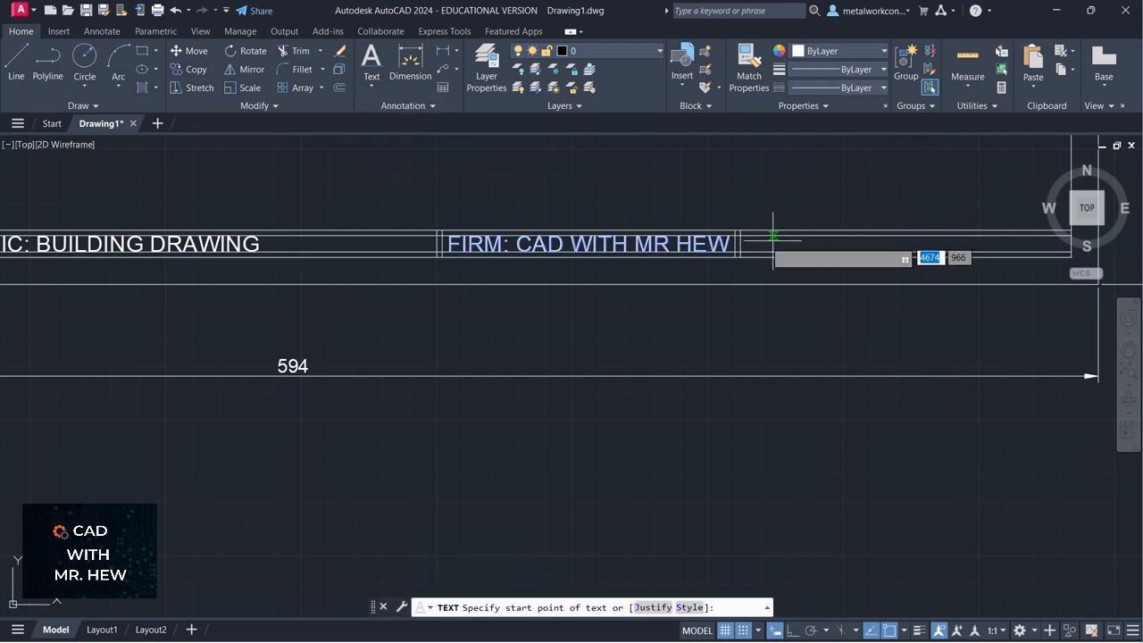
pyautogui.scroll(4, 745, 248)
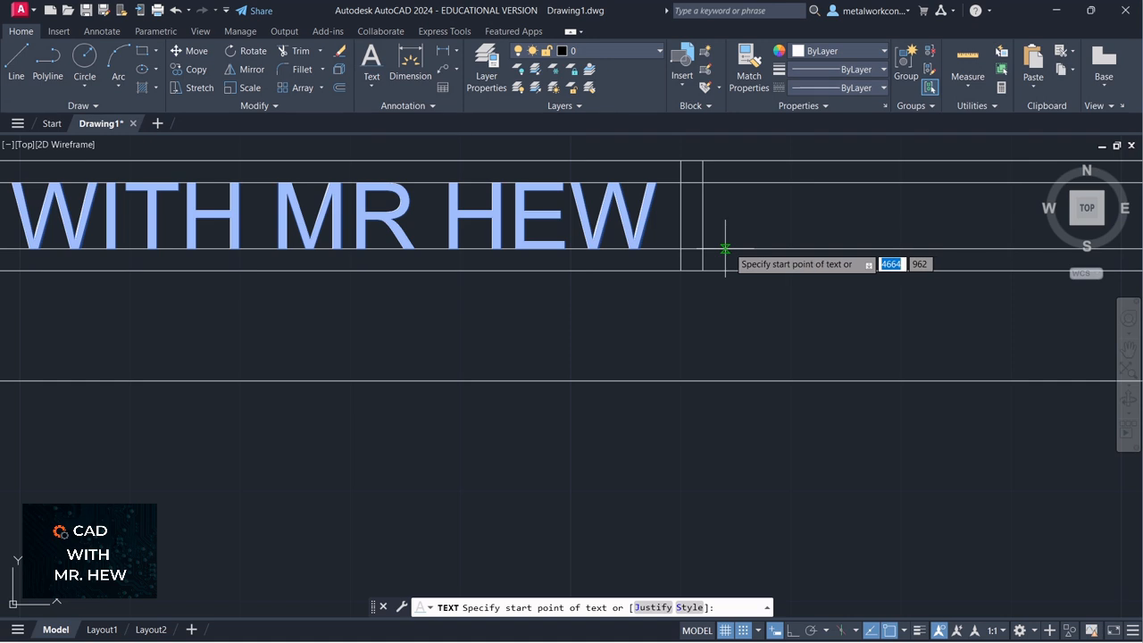
pyautogui.click(725, 248)
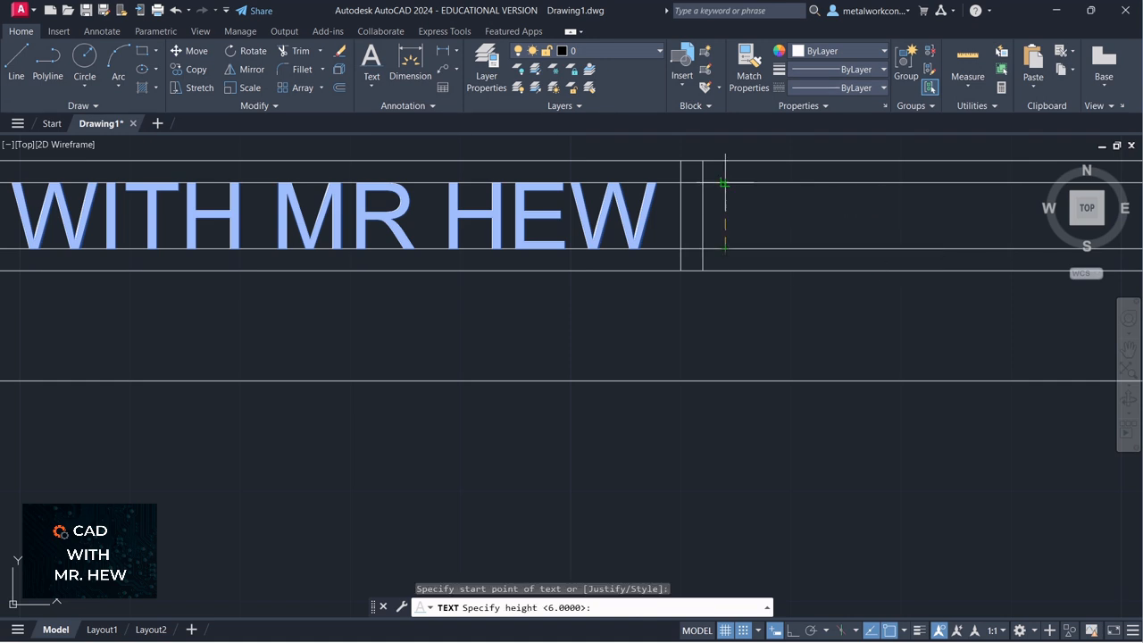
pyautogui.press('Return')
pyautogui.press('Return')
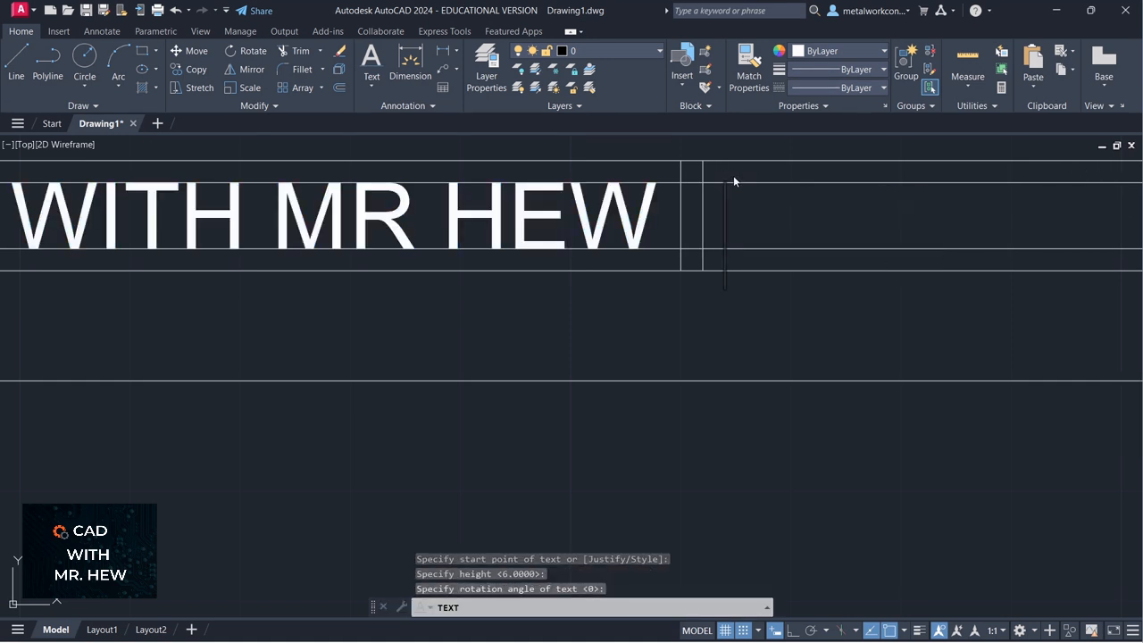
# Enter "SCALE: 1 : 1" as the text of the new title strip cell and finish the text command.
pyautogui.write('SCAL')
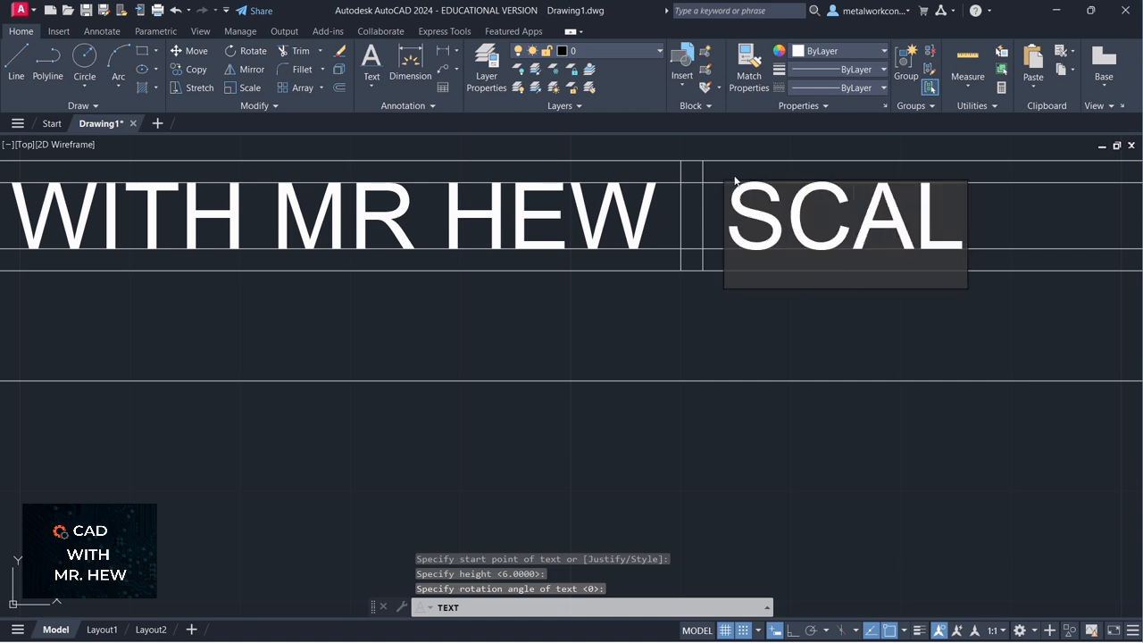
pyautogui.write('E')
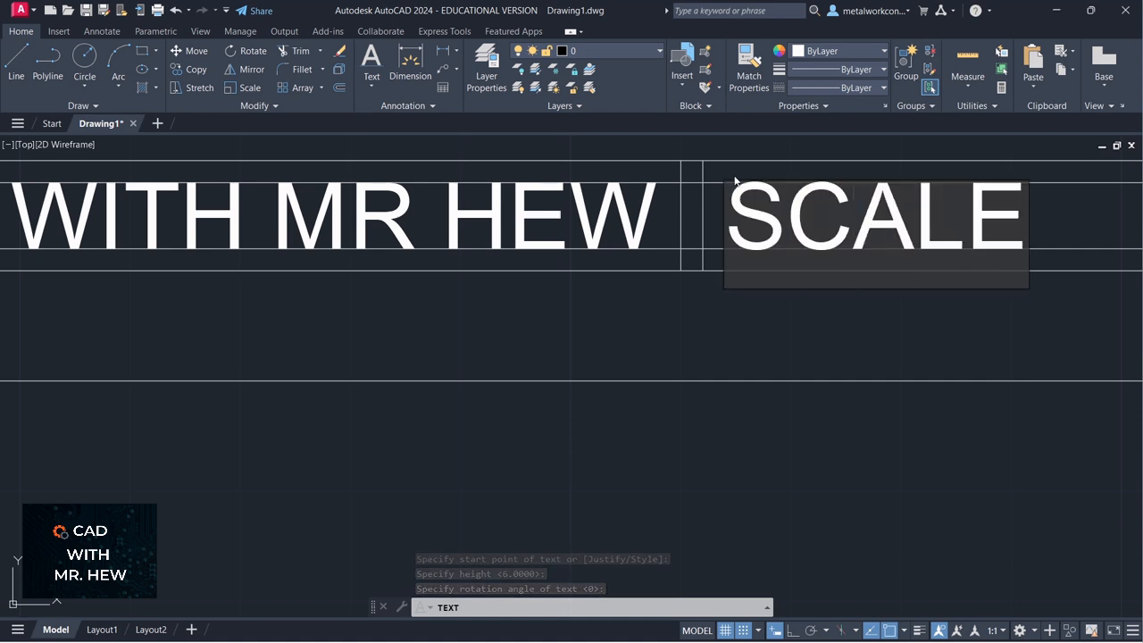
pyautogui.write(':')
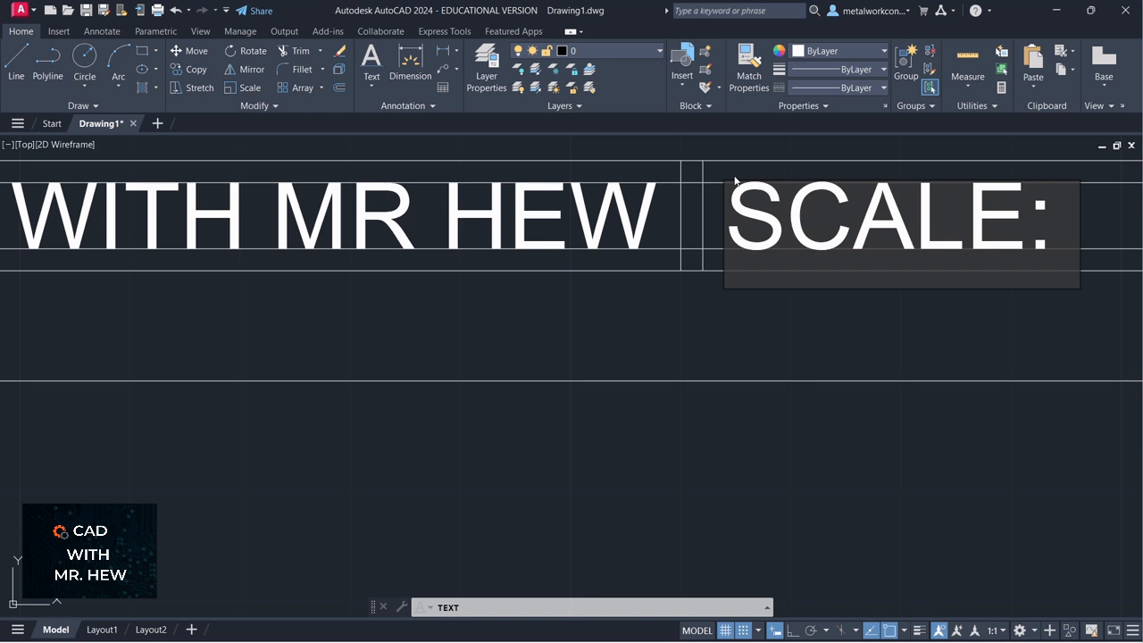
pyautogui.write(' 1')
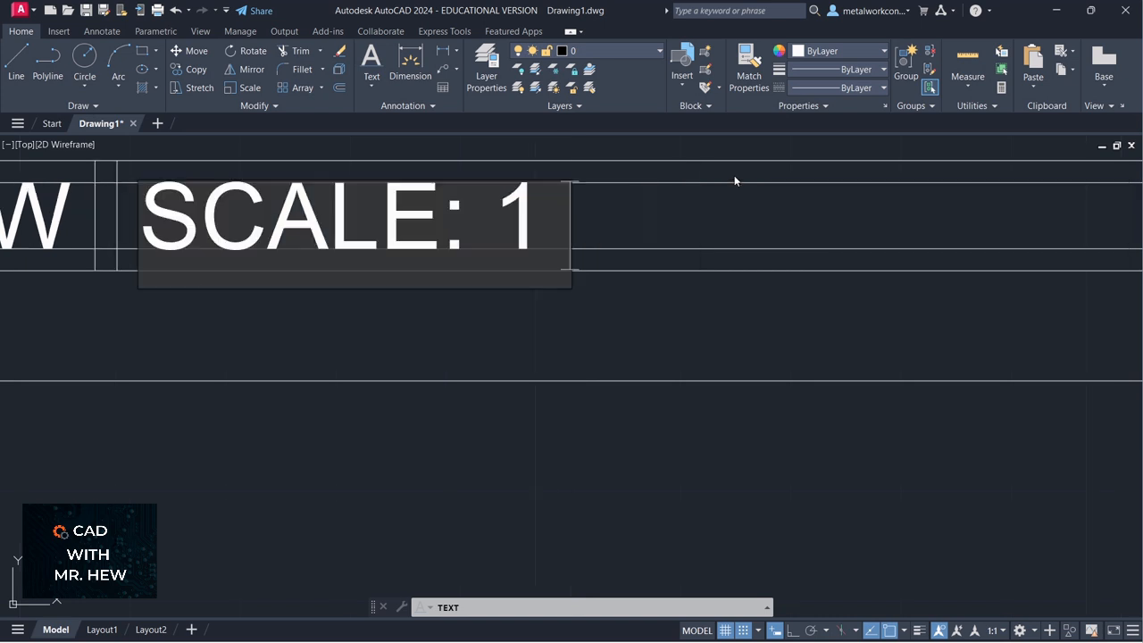
pyautogui.write(' :')
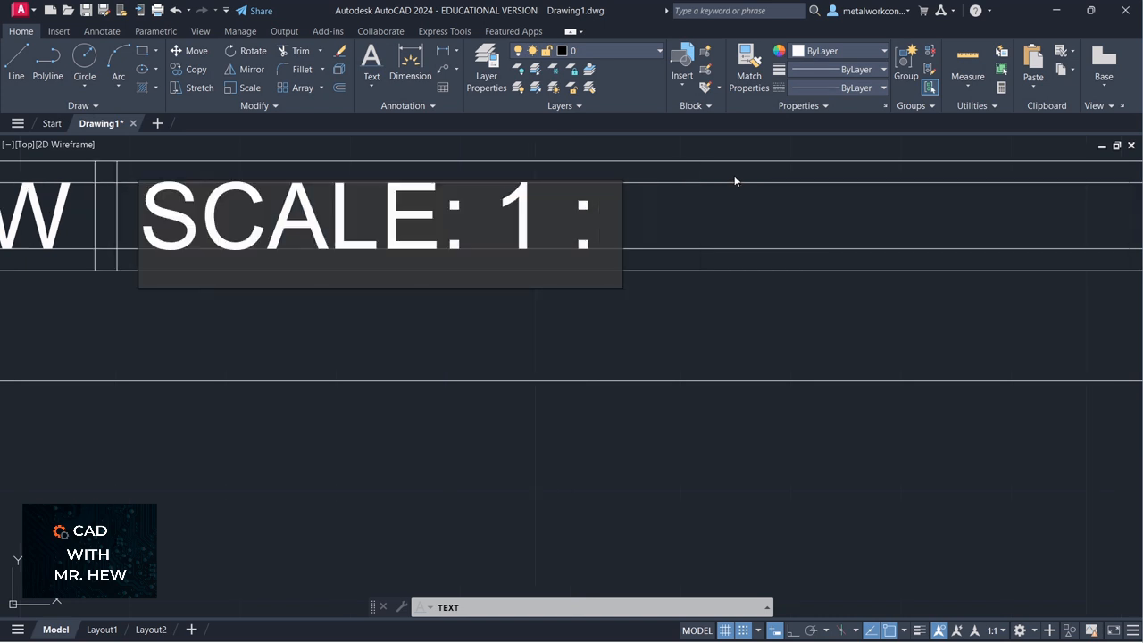
pyautogui.write(' 1')
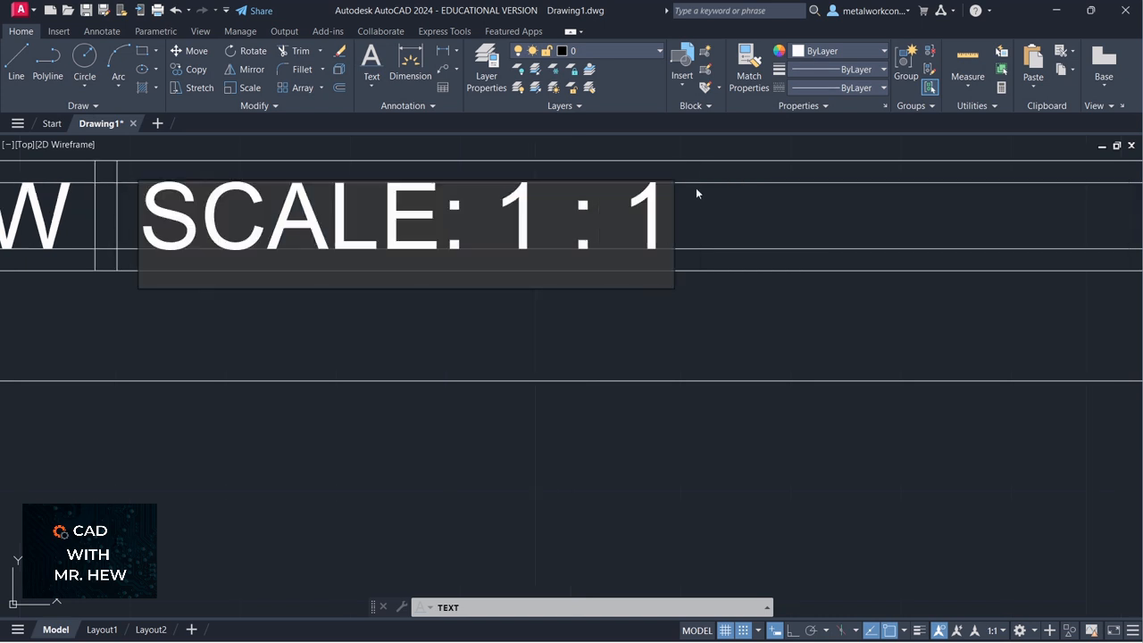
pyautogui.click(701, 319)
pyautogui.scroll(-3, 708, 317)
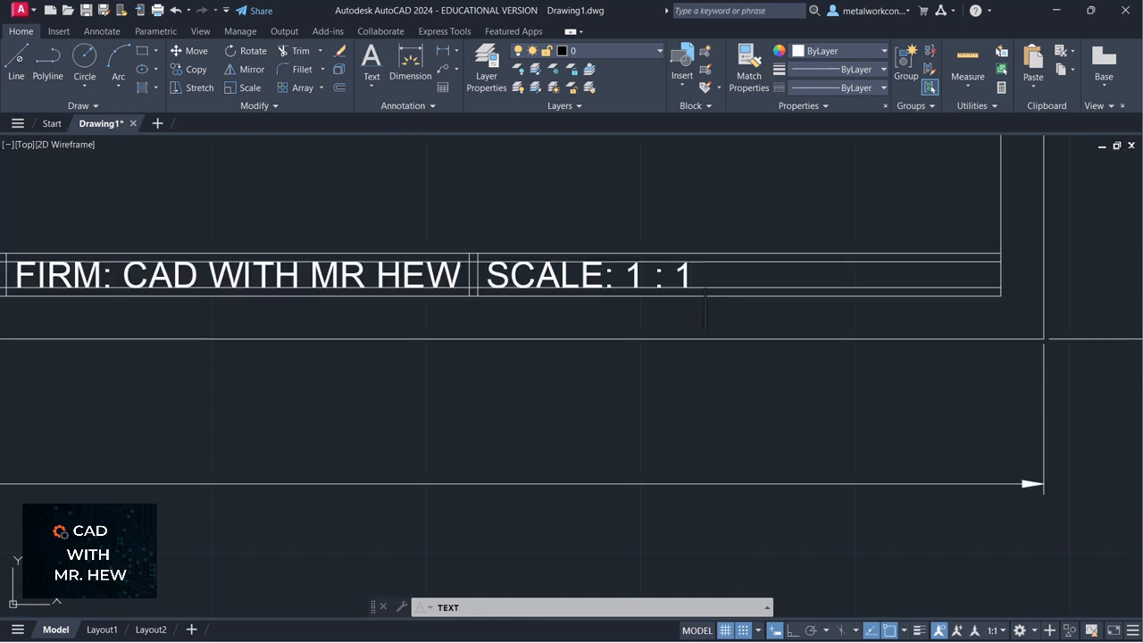
pyautogui.press('Escape')
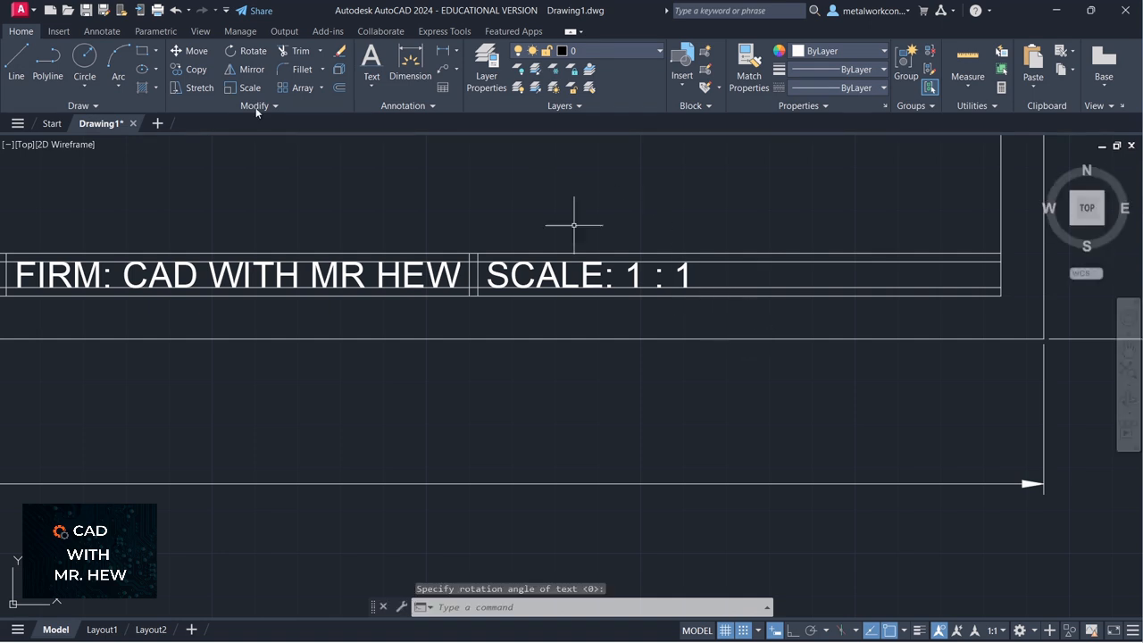
# Draw two closely spaced vertical divider lines across the full height of the title strip, right after the SCALE text.
pyautogui.click(16, 61)
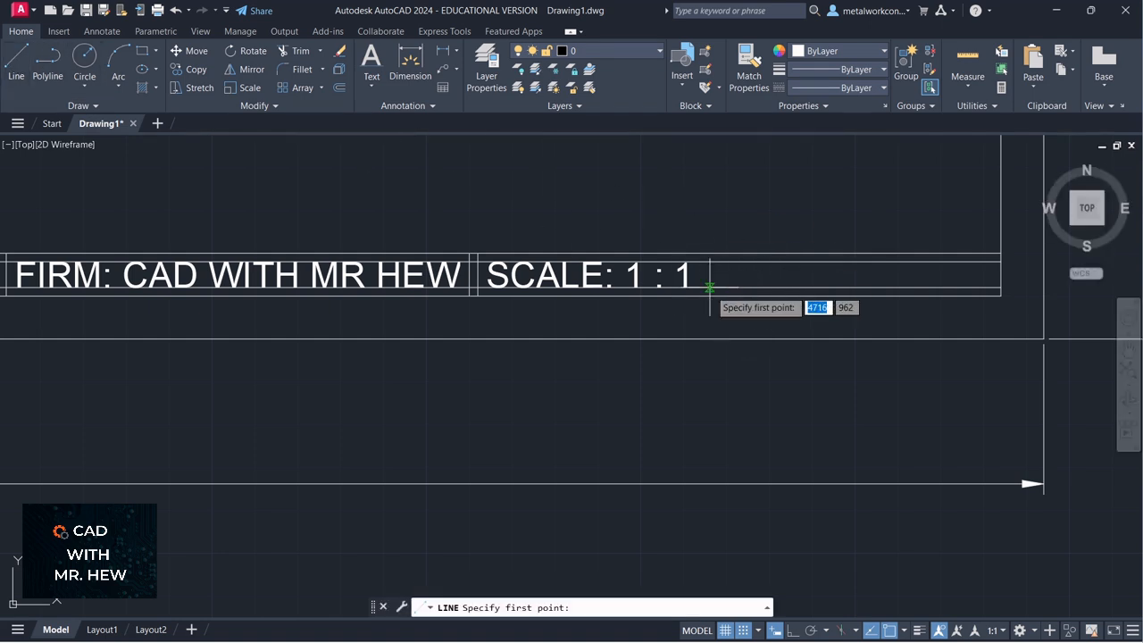
pyautogui.scroll(2, 714, 281)
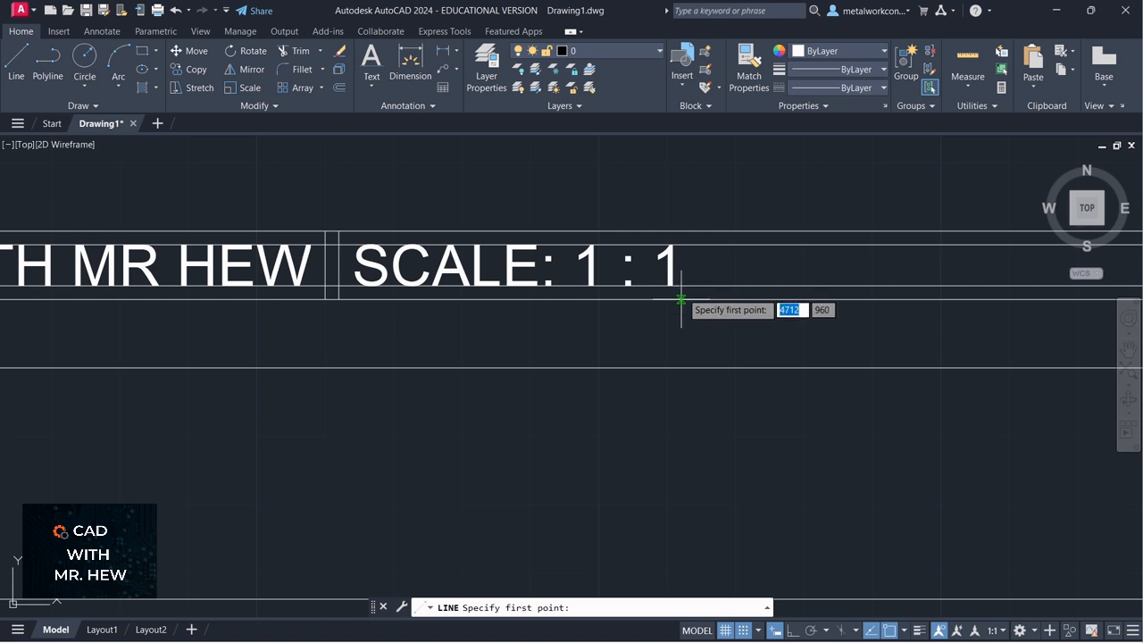
pyautogui.click(681, 300)
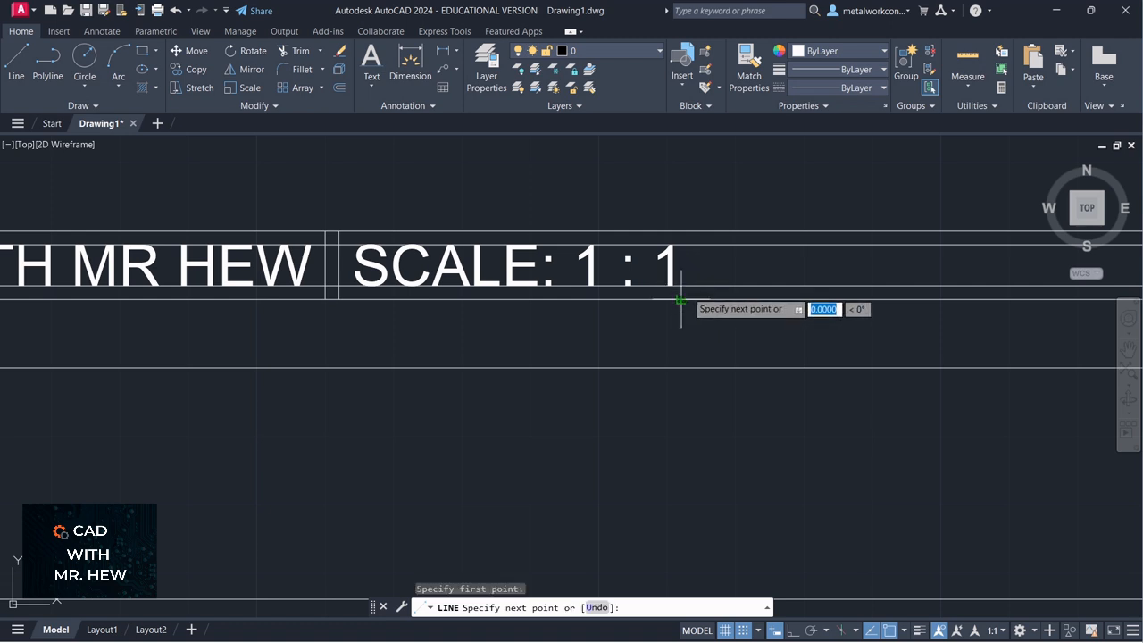
pyautogui.click(682, 231)
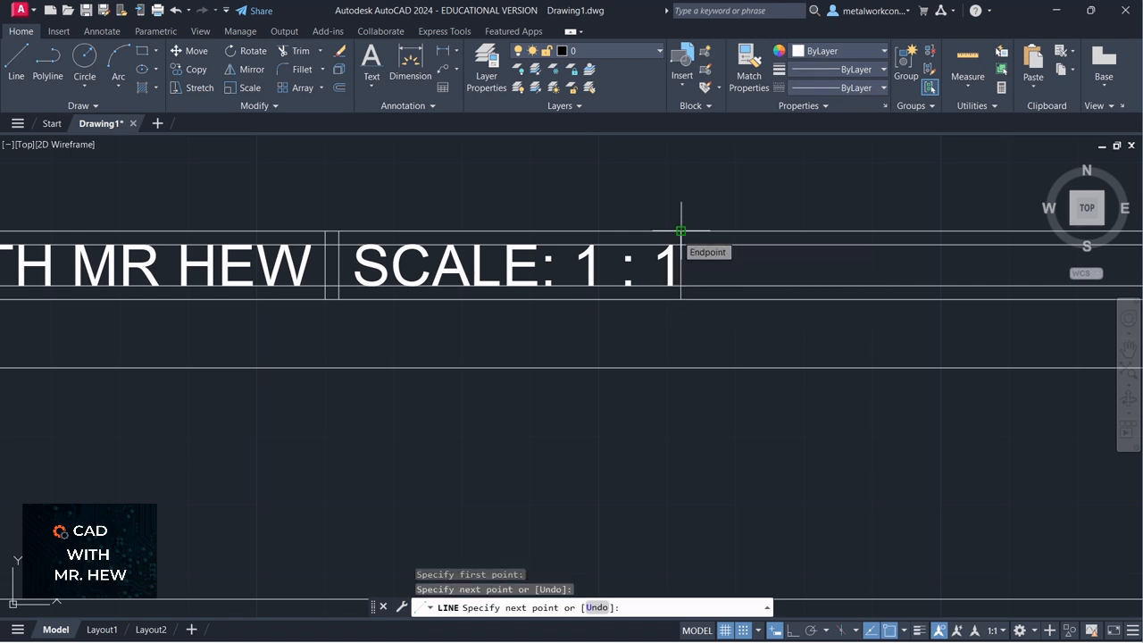
pyautogui.press('Return')
pyautogui.press('Return')
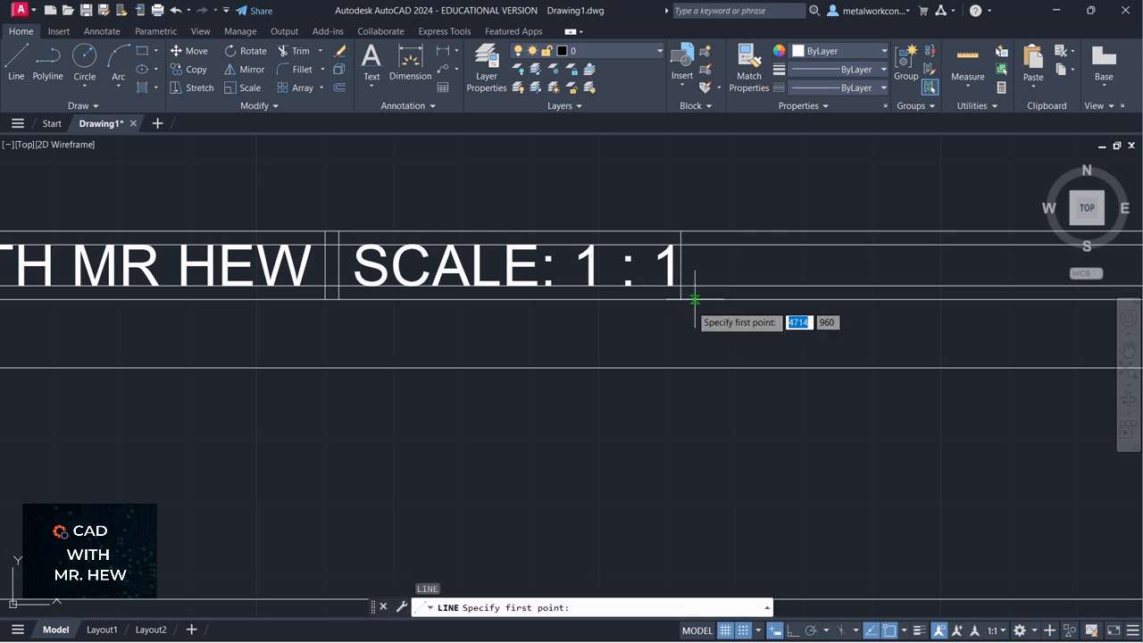
pyautogui.click(695, 300)
pyautogui.click(695, 230)
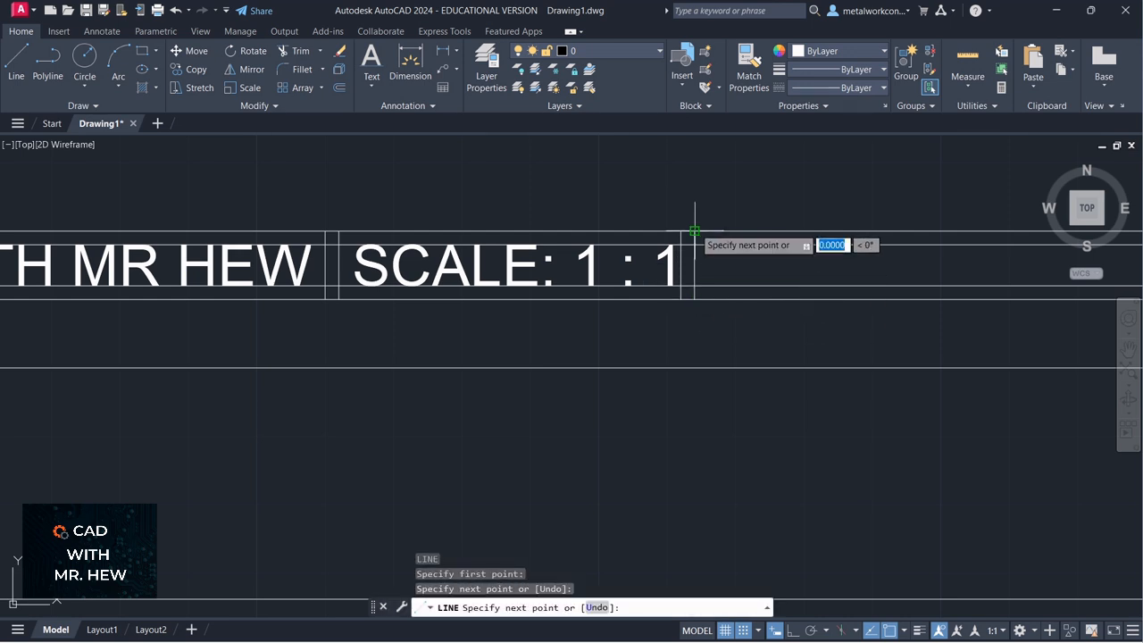
pyautogui.press('Return')
# Start single-line text just after the double divider following the SCALE text, with height 6 and rotation angle 0.
pyautogui.scroll(-3, 715, 238)
pyautogui.scroll(-2, 731, 239)
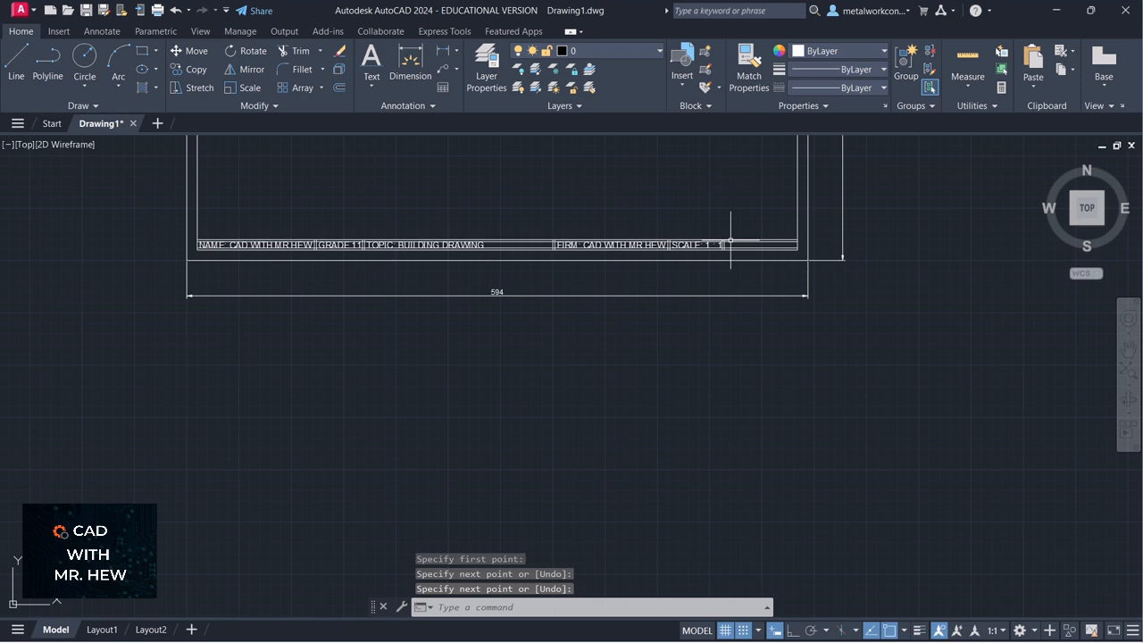
pyautogui.scroll(1, 731, 239)
pyautogui.scroll(4, 730, 239)
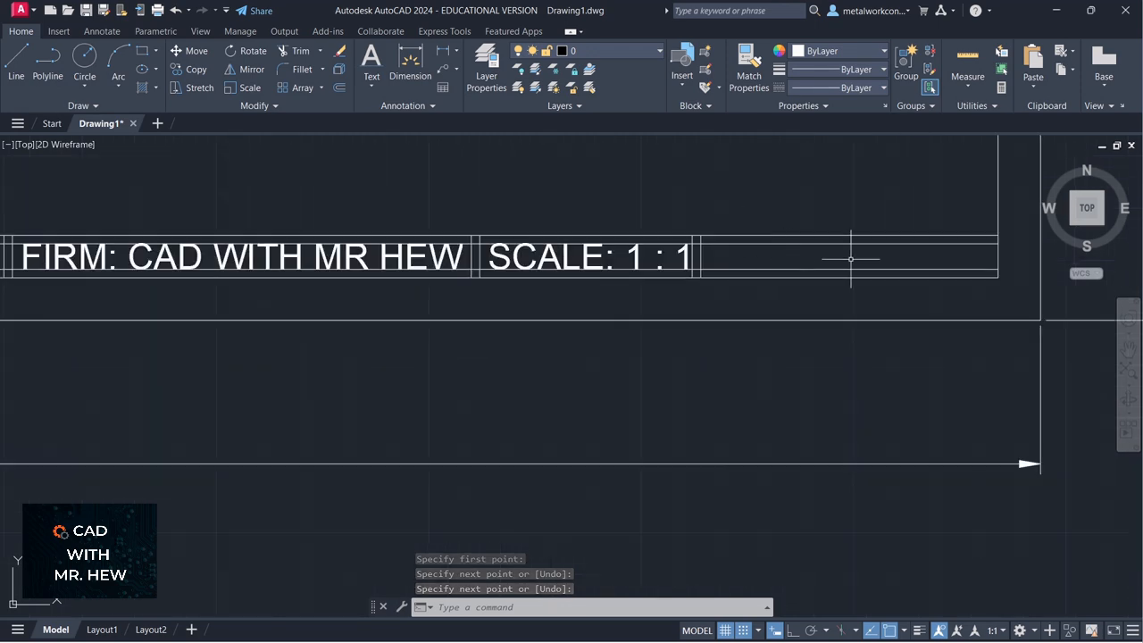
pyautogui.click(1128, 350)
pyautogui.moveTo(804, 387); pyautogui.dragTo(885, 386)
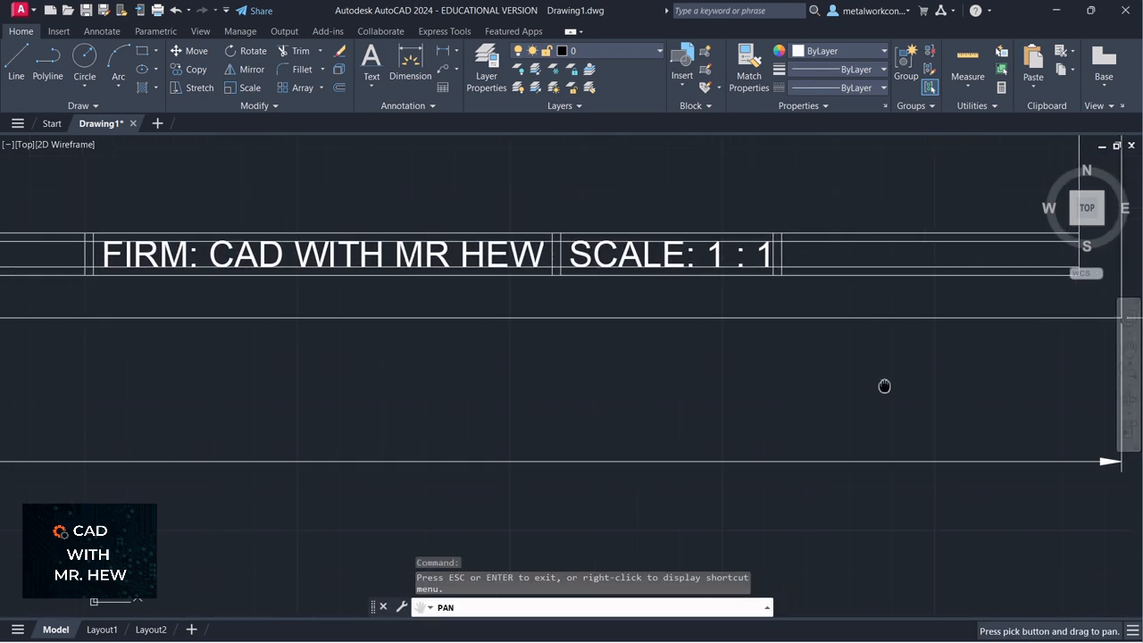
pyautogui.press('Escape')
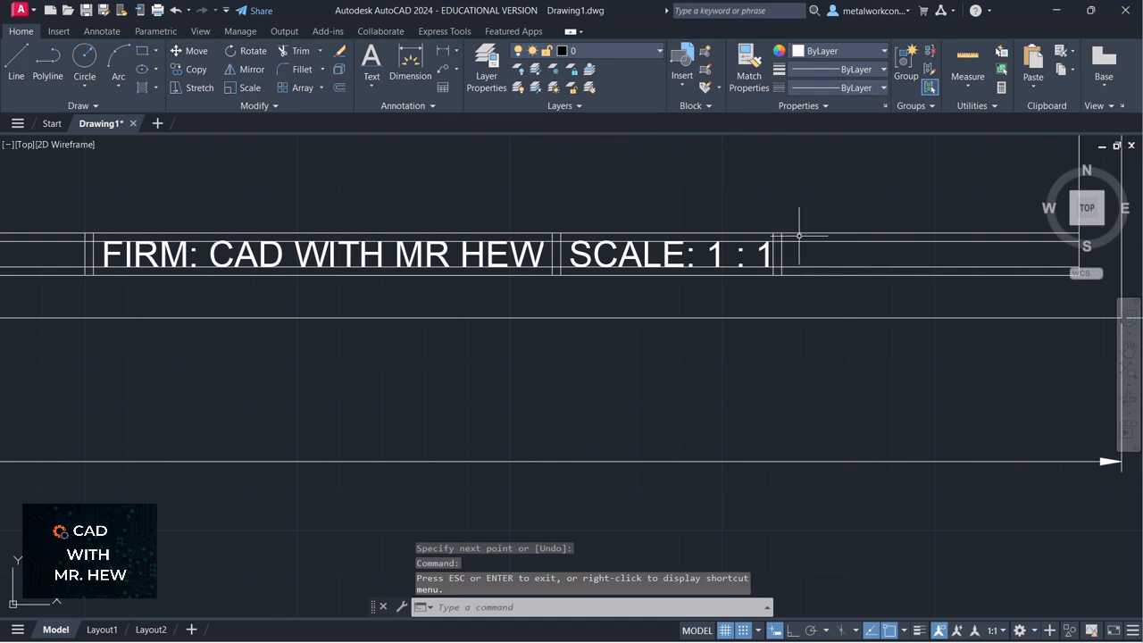
pyautogui.click(371, 86)
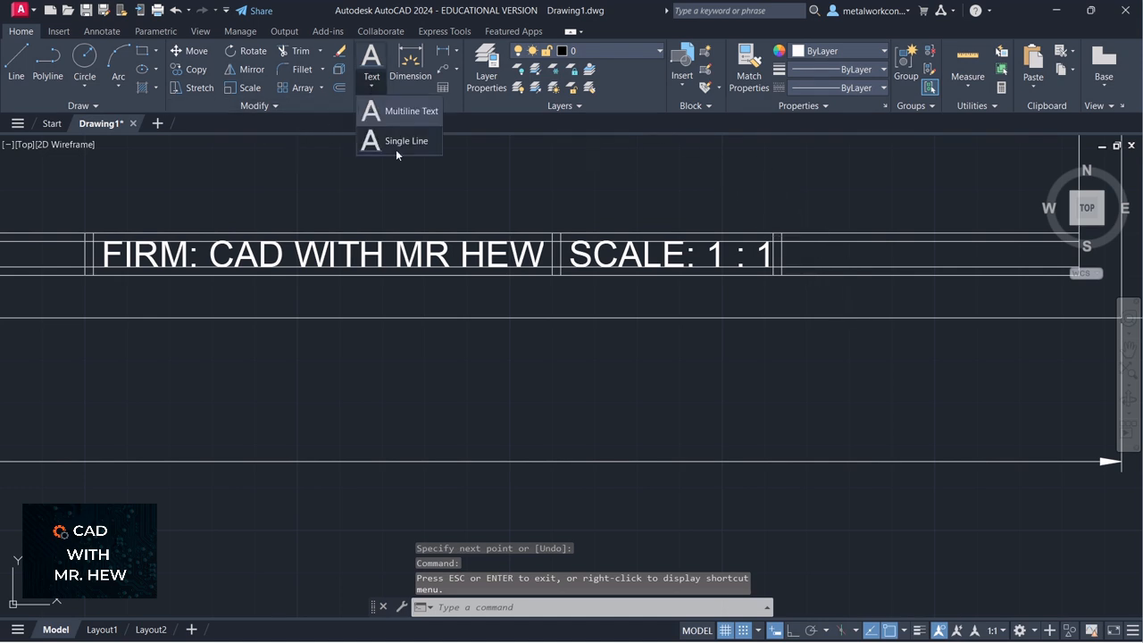
pyautogui.click(400, 145)
pyautogui.scroll(3, 781, 276)
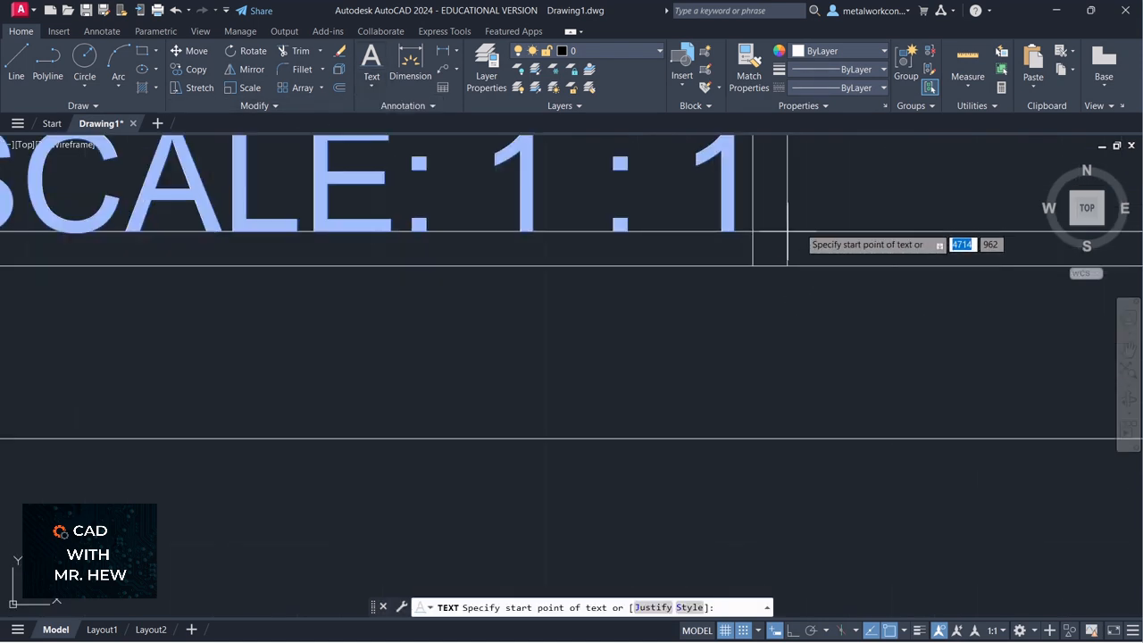
pyautogui.click(822, 233)
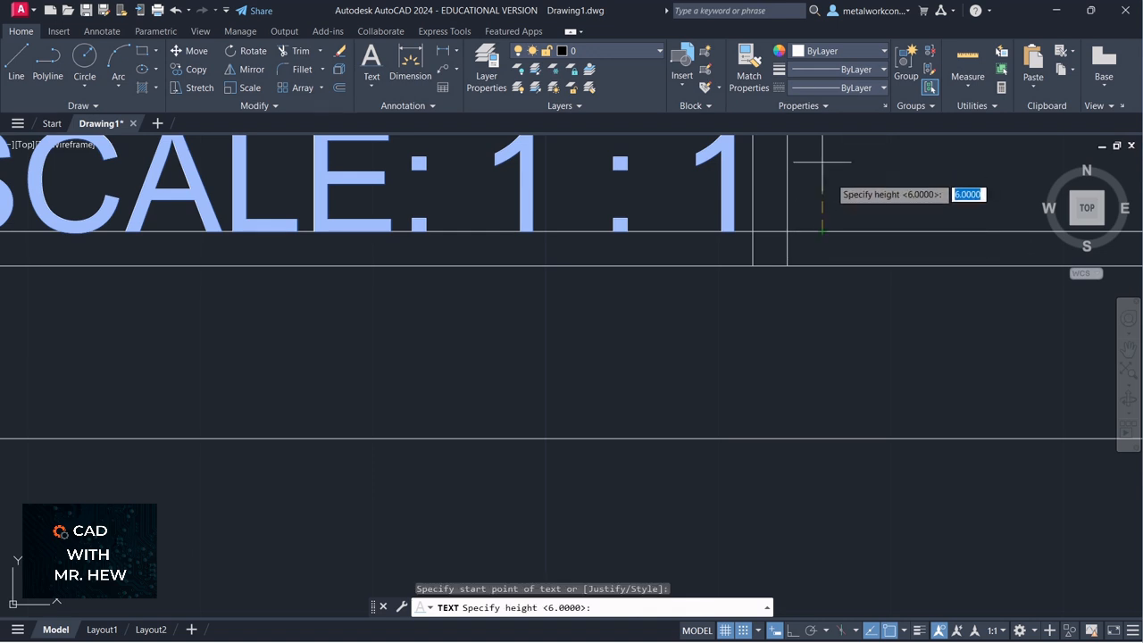
pyautogui.press('Return')
pyautogui.press('Return')
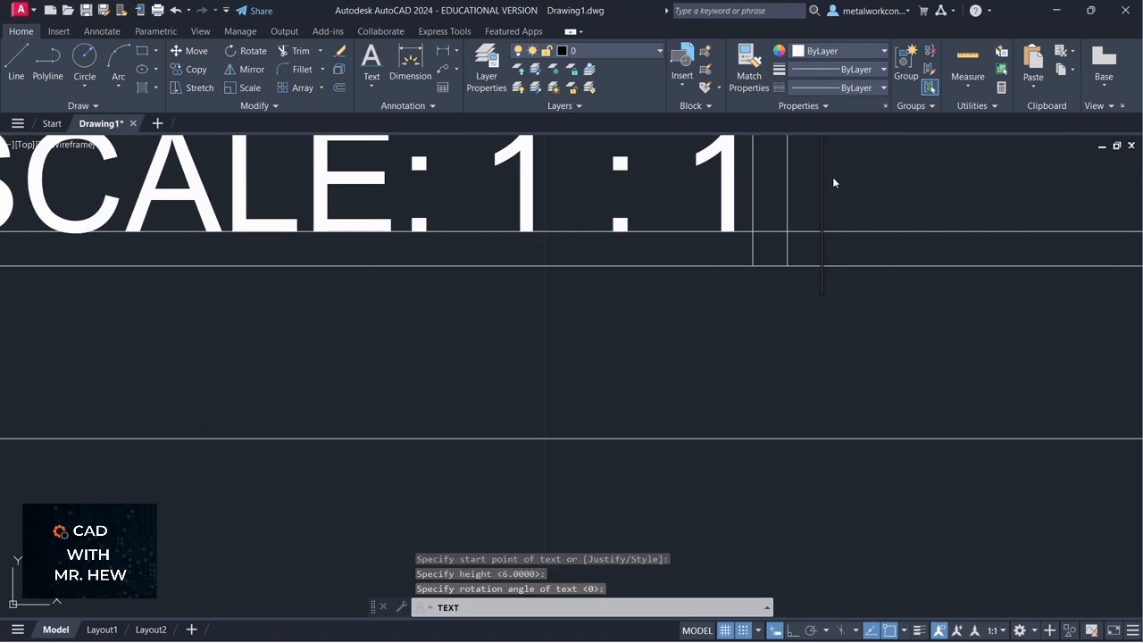
# Enter "PAGE #" as the text of the last title strip cell.
pyautogui.write('PAGE')
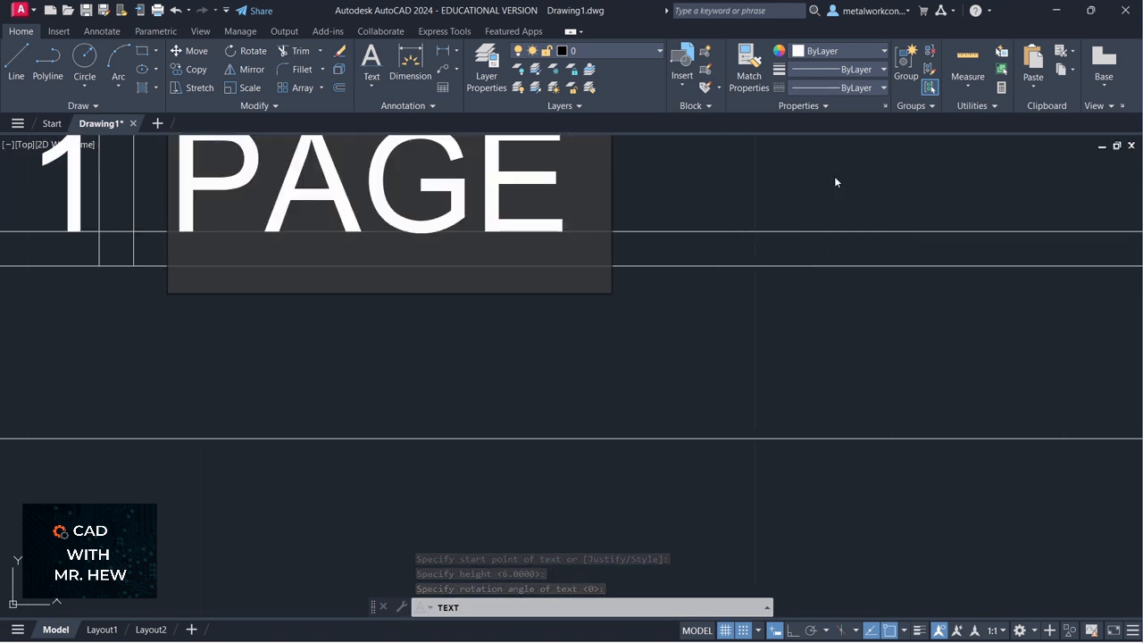
pyautogui.write(' 3')
pyautogui.press('BackSpace')
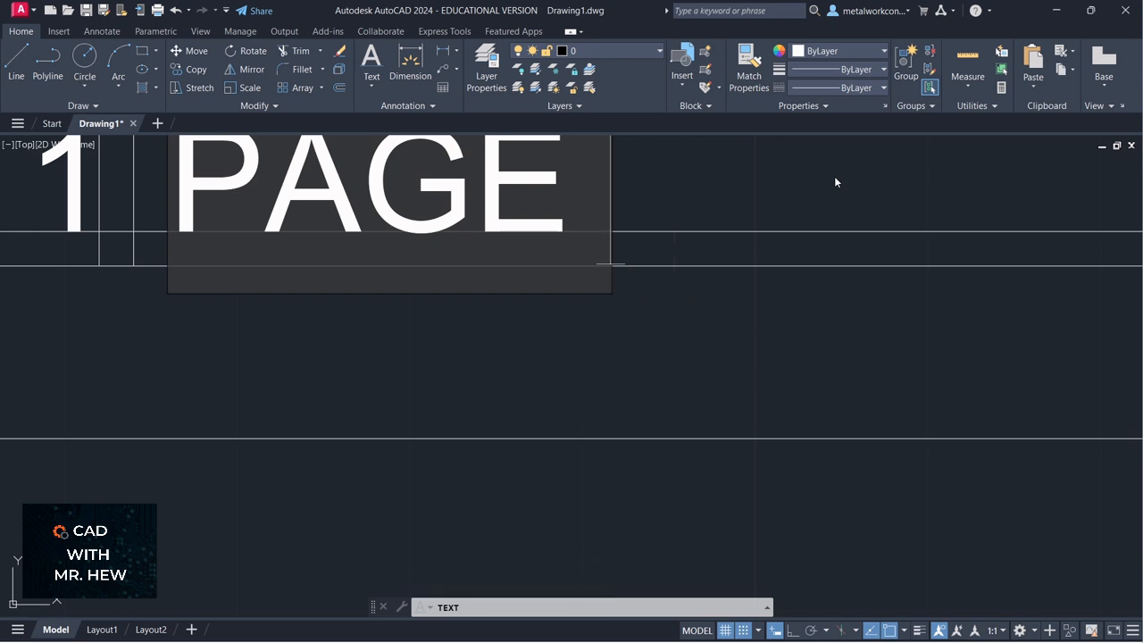
pyautogui.write('#')
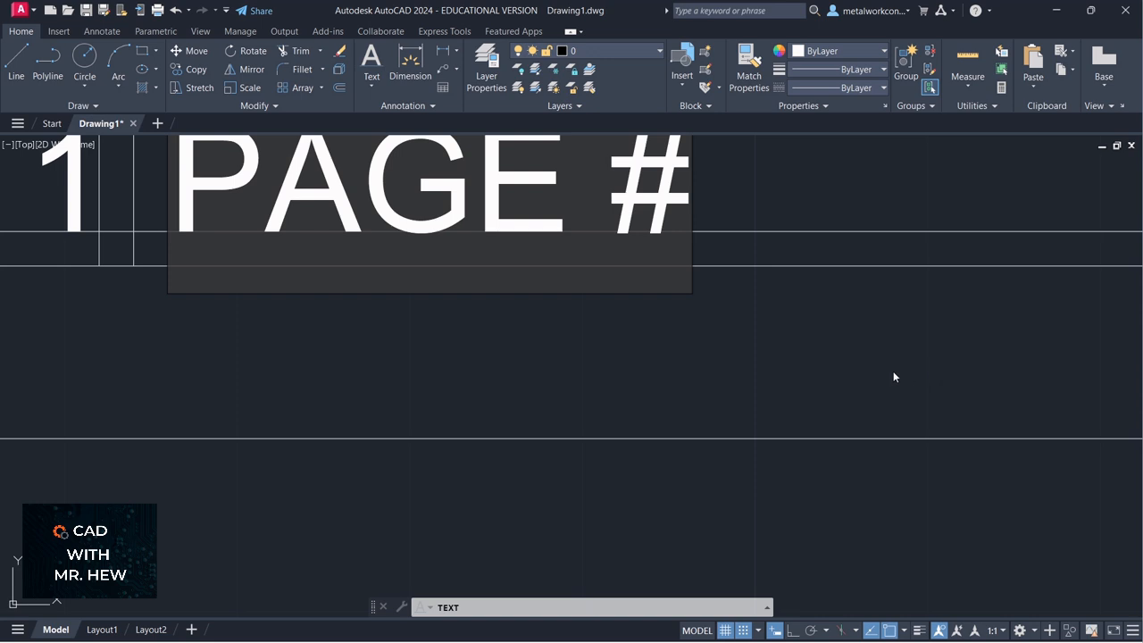
pyautogui.click(826, 348)
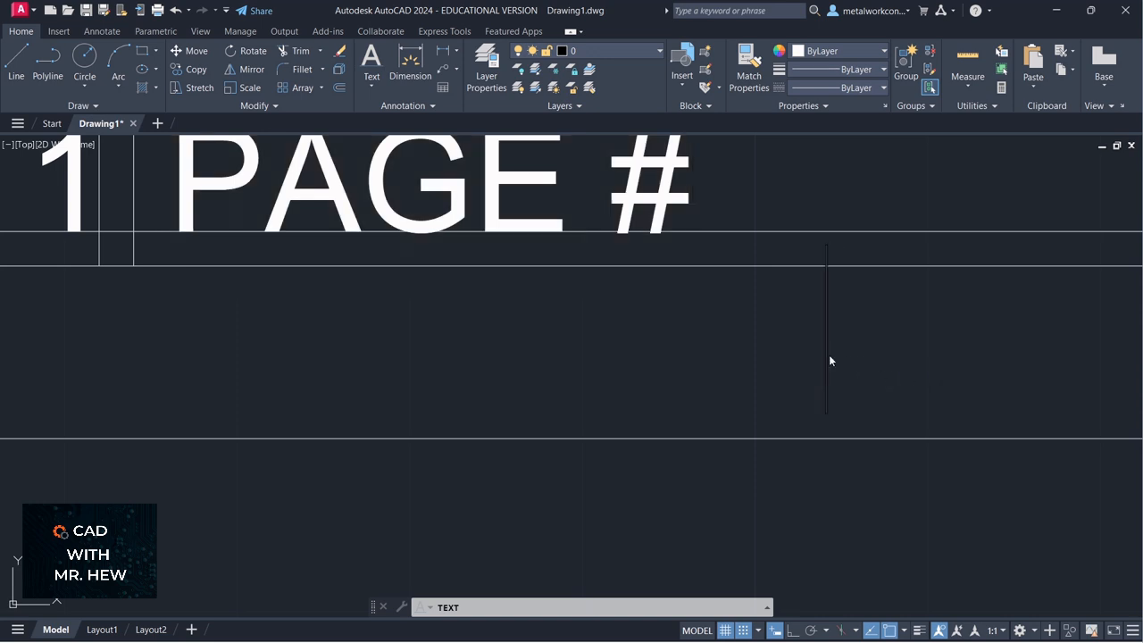
pyautogui.scroll(-4, 830, 356)
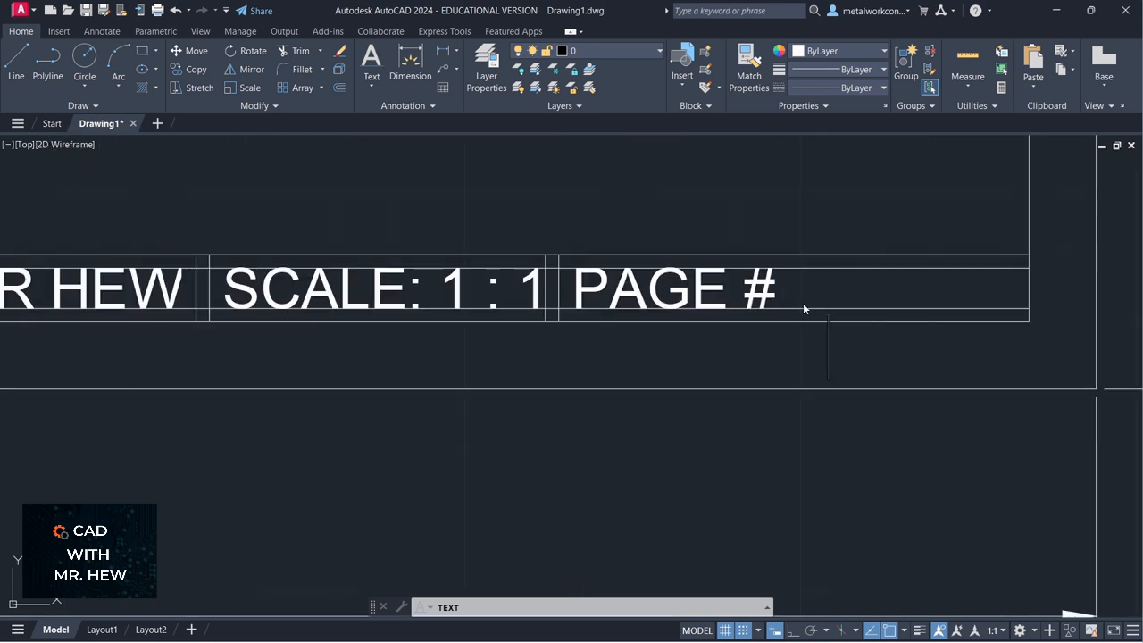
pyautogui.scroll(-2, 839, 338)
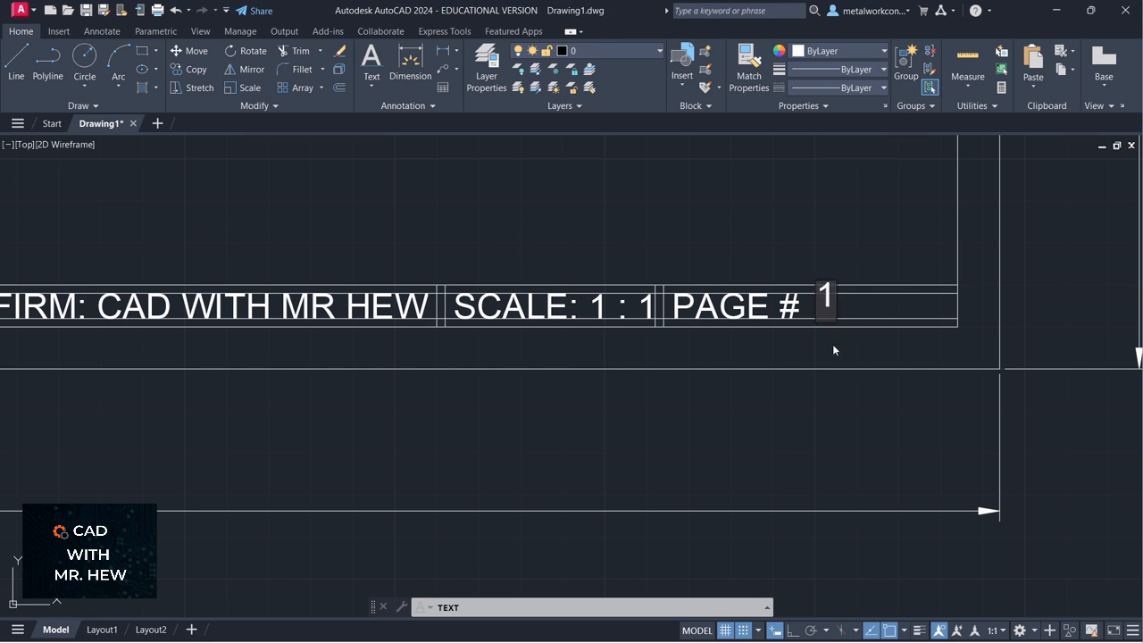
# Discard the stray text entry and change the last title strip cell's text to "PAGE # 1".
pyautogui.press('Escape')
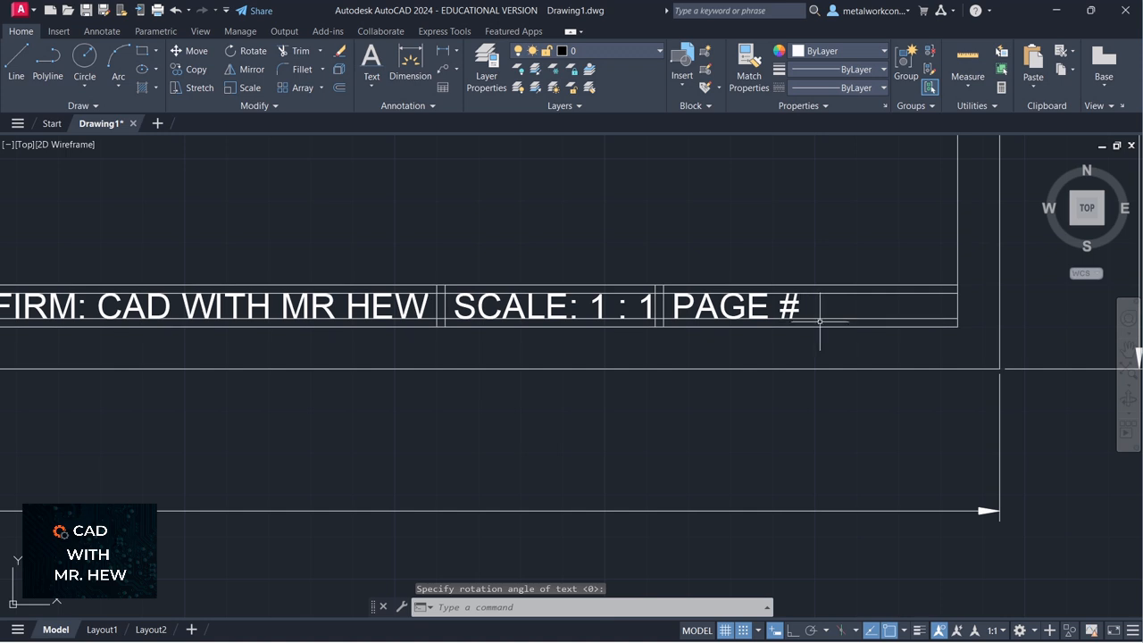
pyautogui.doubleClick(789, 311)
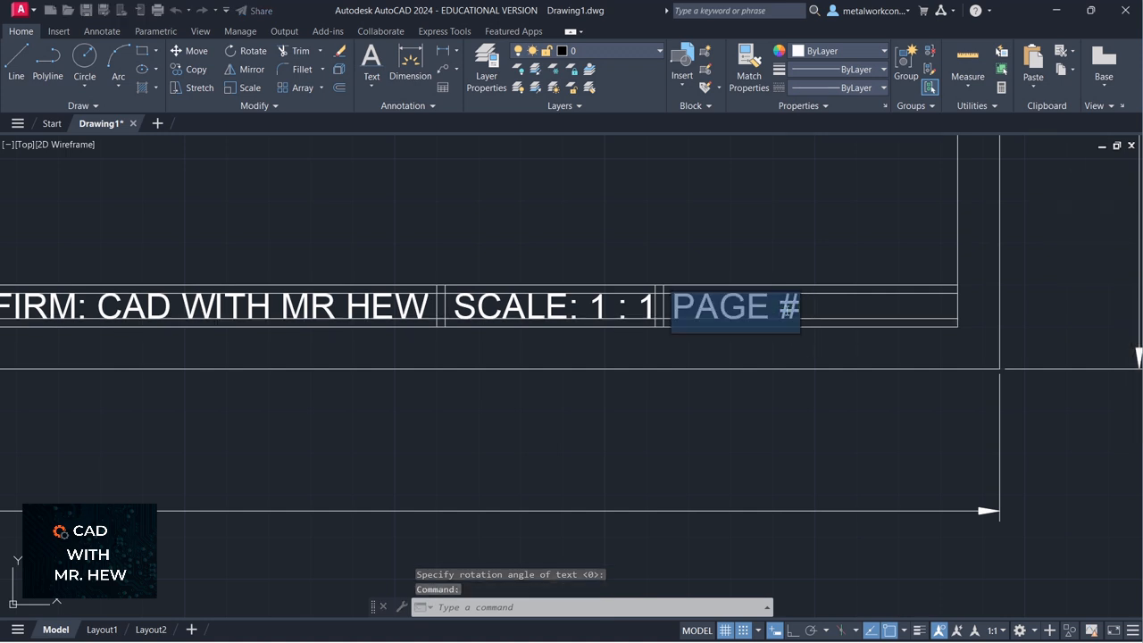
pyautogui.write('1')
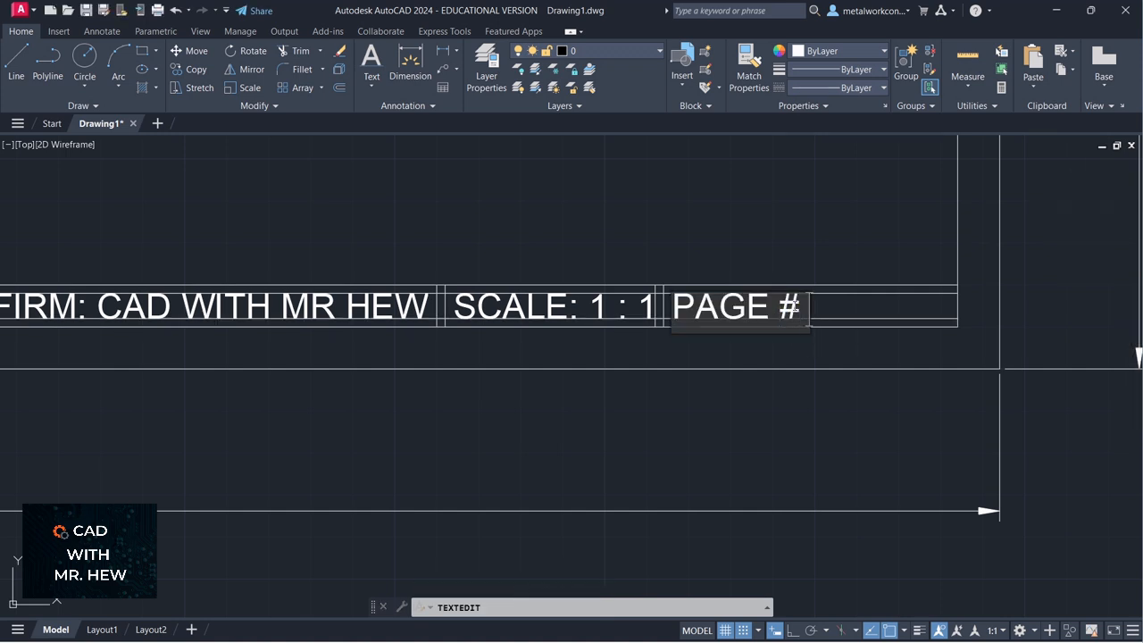
pyautogui.click(830, 357)
pyautogui.scroll(-6, 800, 382)
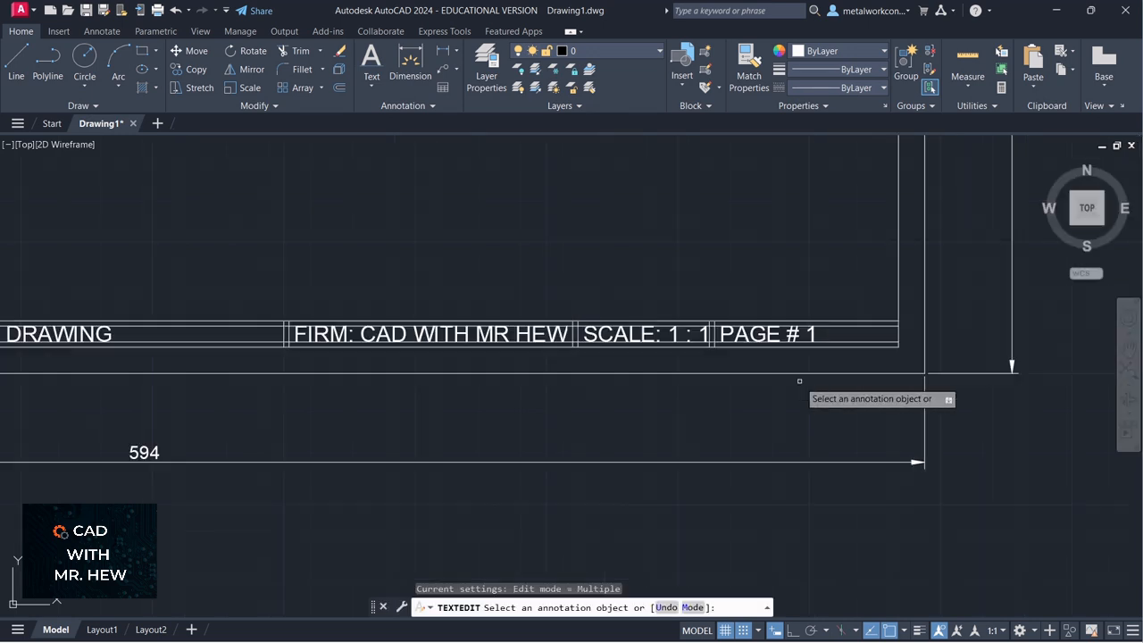
pyautogui.scroll(-2, 1003, 327)
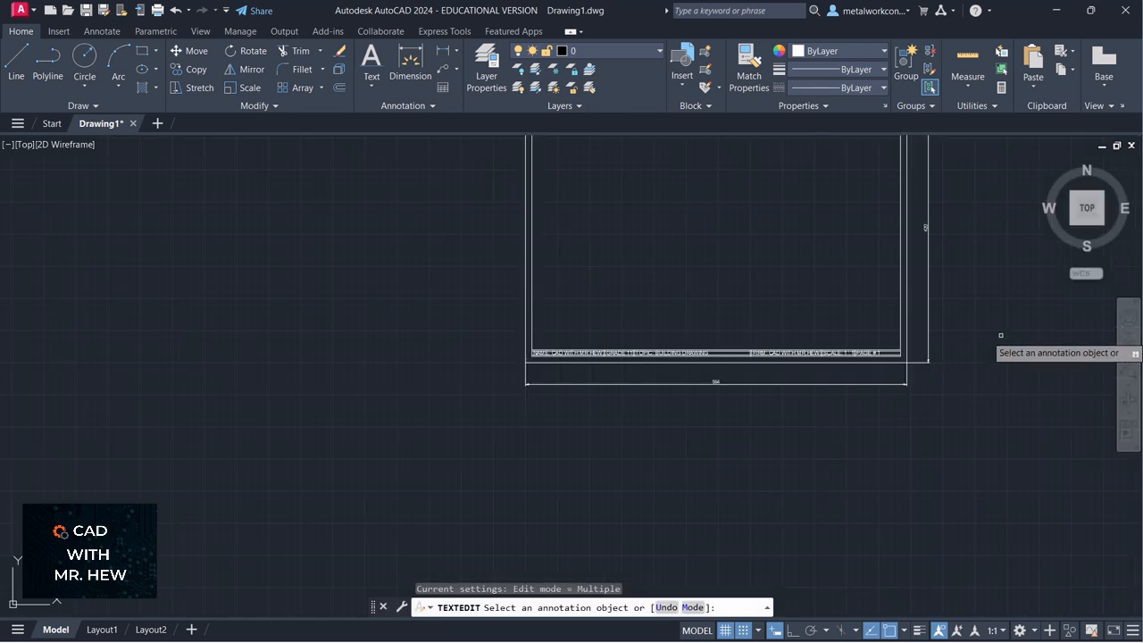
pyautogui.scroll(6, 1036, 320)
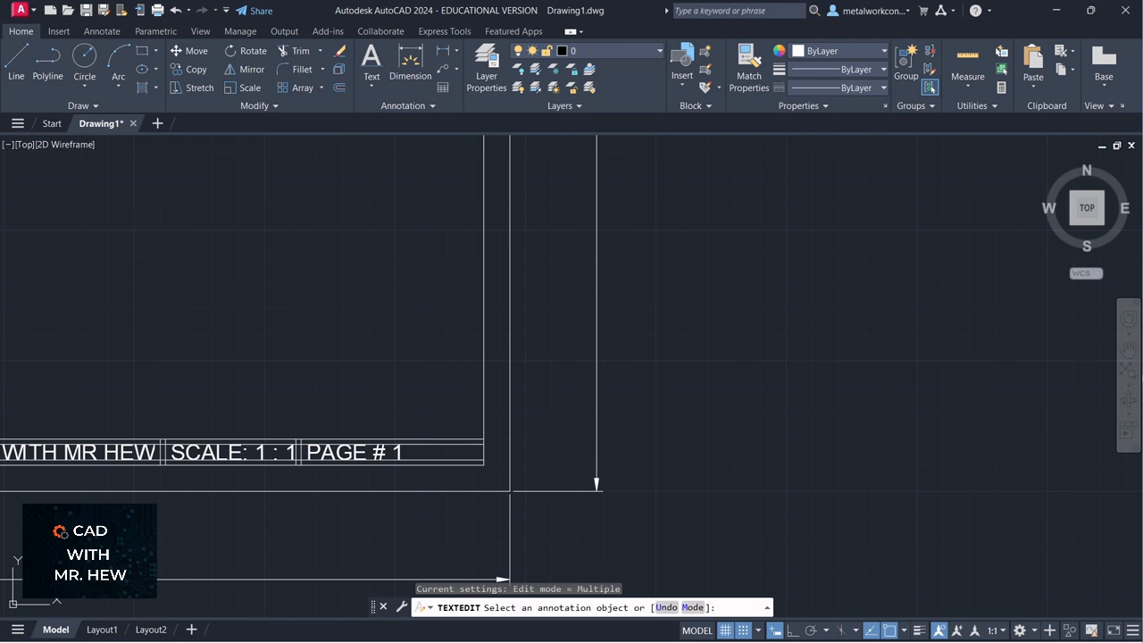
pyautogui.click(1130, 355)
pyautogui.moveTo(596, 325)
pyautogui.mouseDown()
pyautogui.moveTo(873, 423)
pyautogui.moveTo(985, 311)
pyautogui.mouseUp()
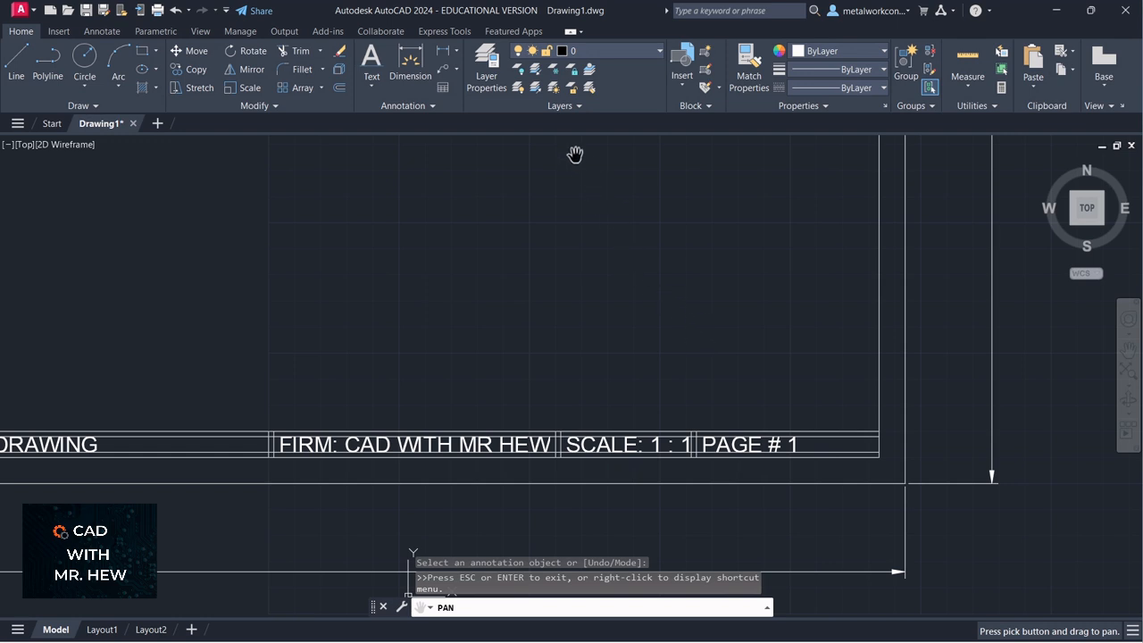
pyautogui.press('Escape')
# Create a new layer named OUTLINE with a lineweight of 0.30 mm and close the layer manager.
pyautogui.click(495, 68)
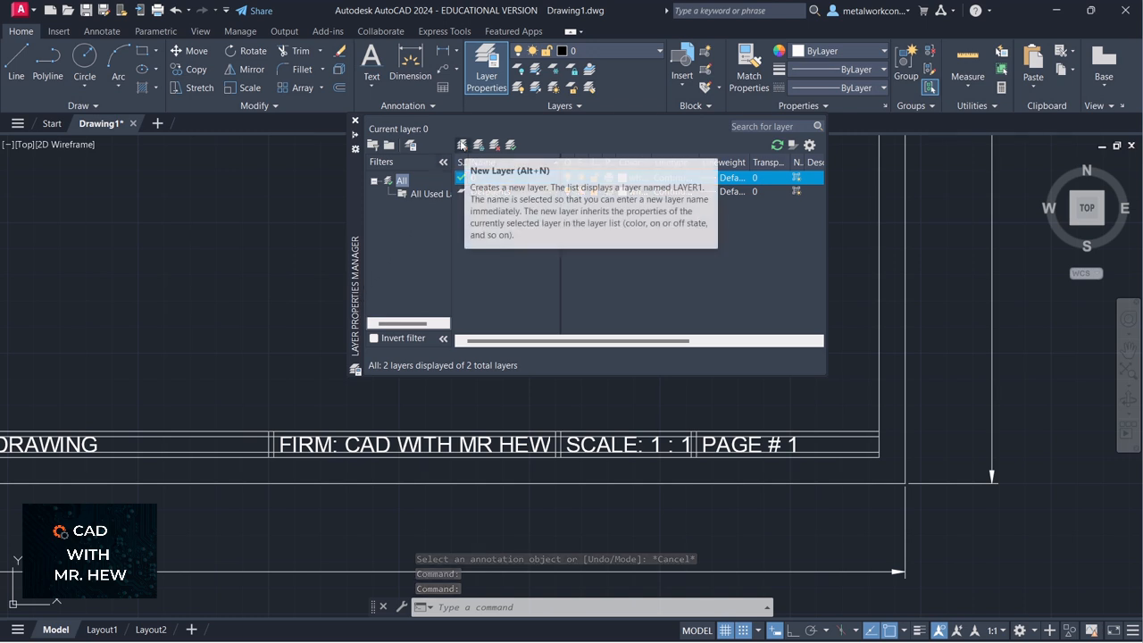
pyautogui.click(463, 144)
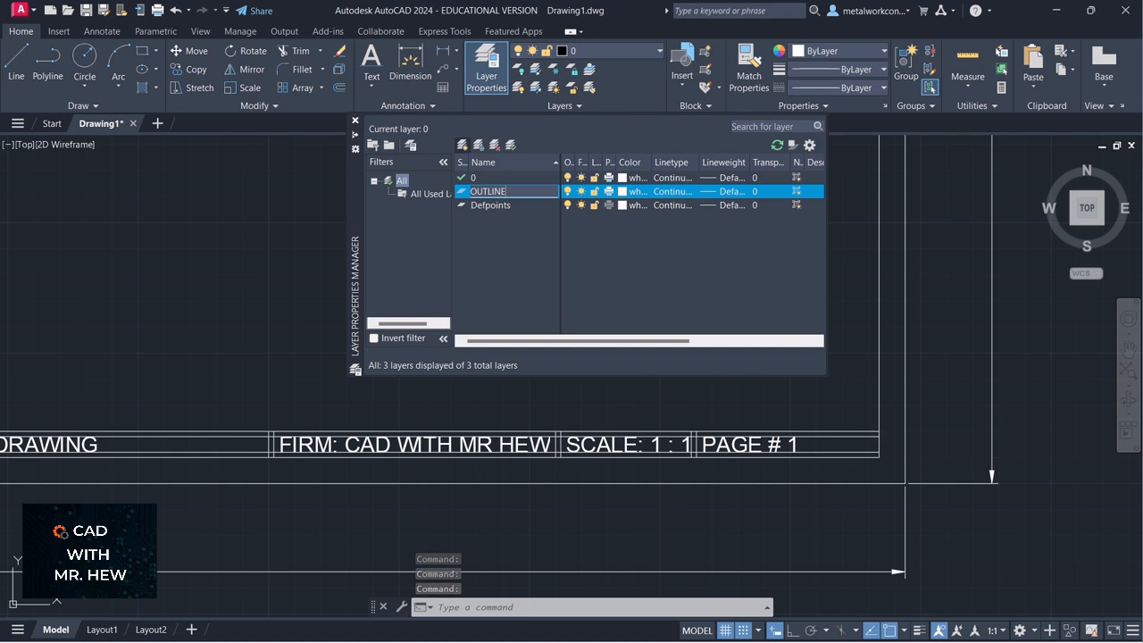
pyautogui.write('OUTLINE')
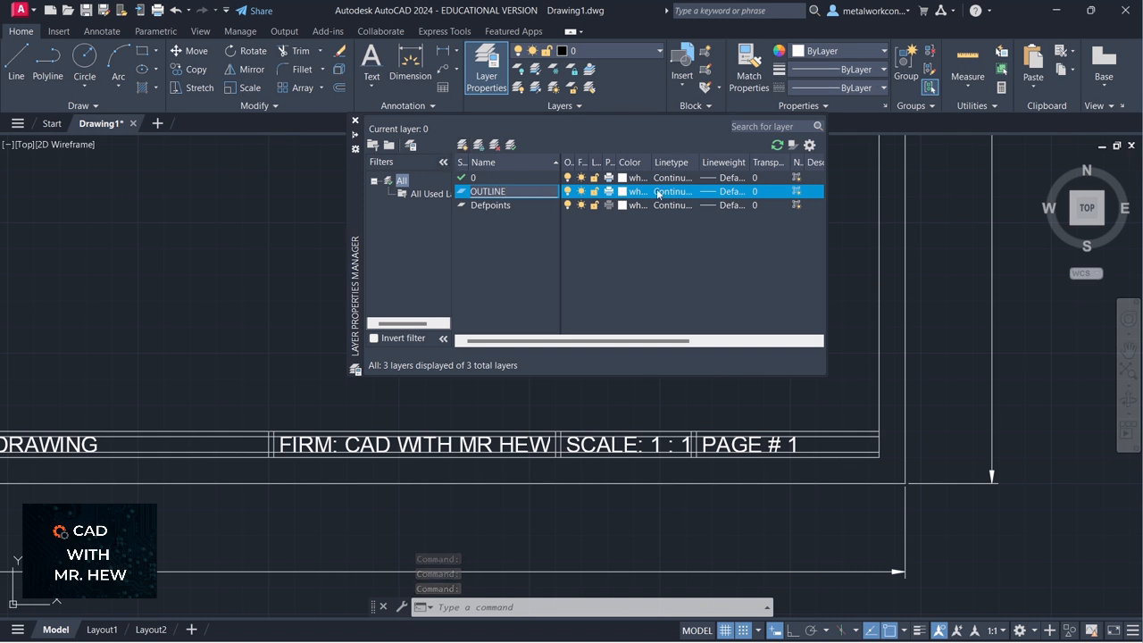
pyautogui.click(732, 192)
pyautogui.scroll(-3, 598, 295)
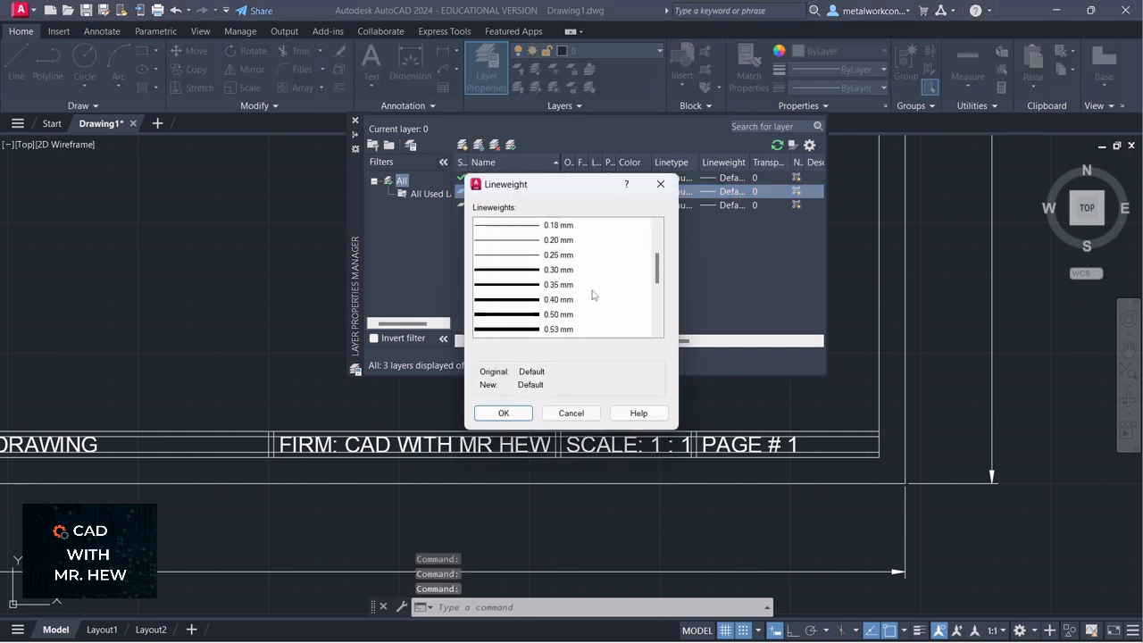
pyautogui.click(513, 229)
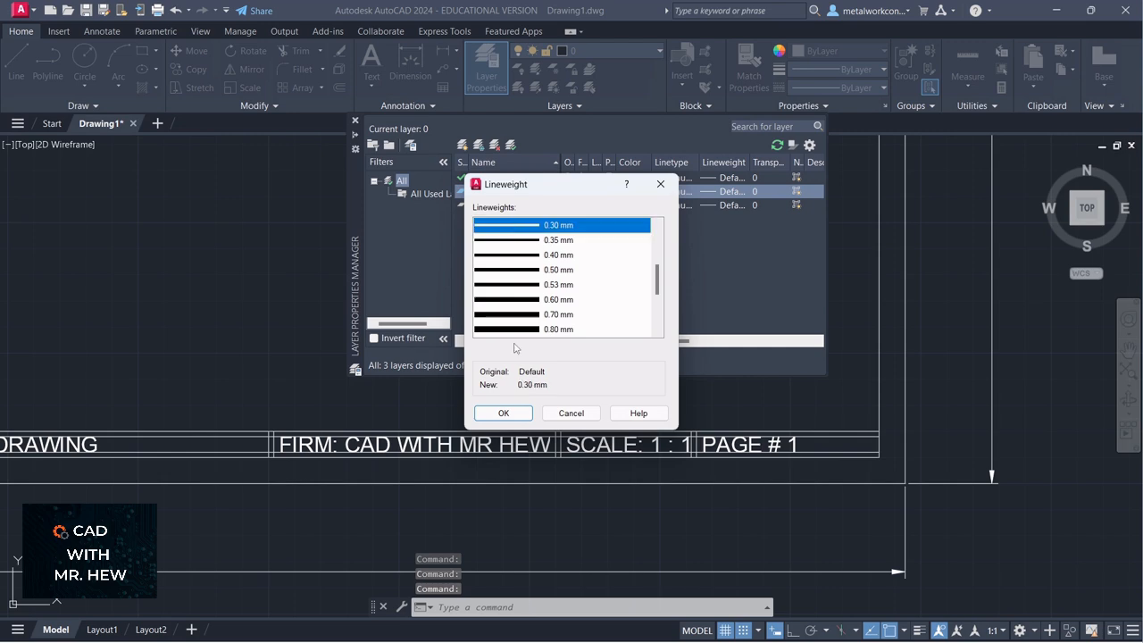
pyautogui.click(503, 412)
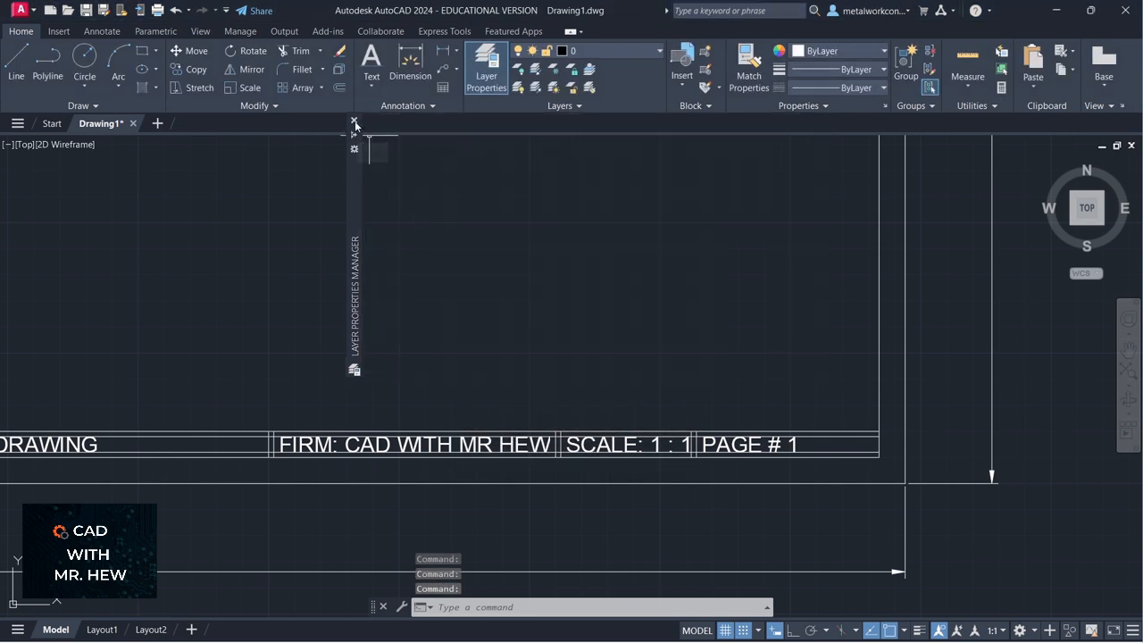
pyautogui.moveTo(356, 125)
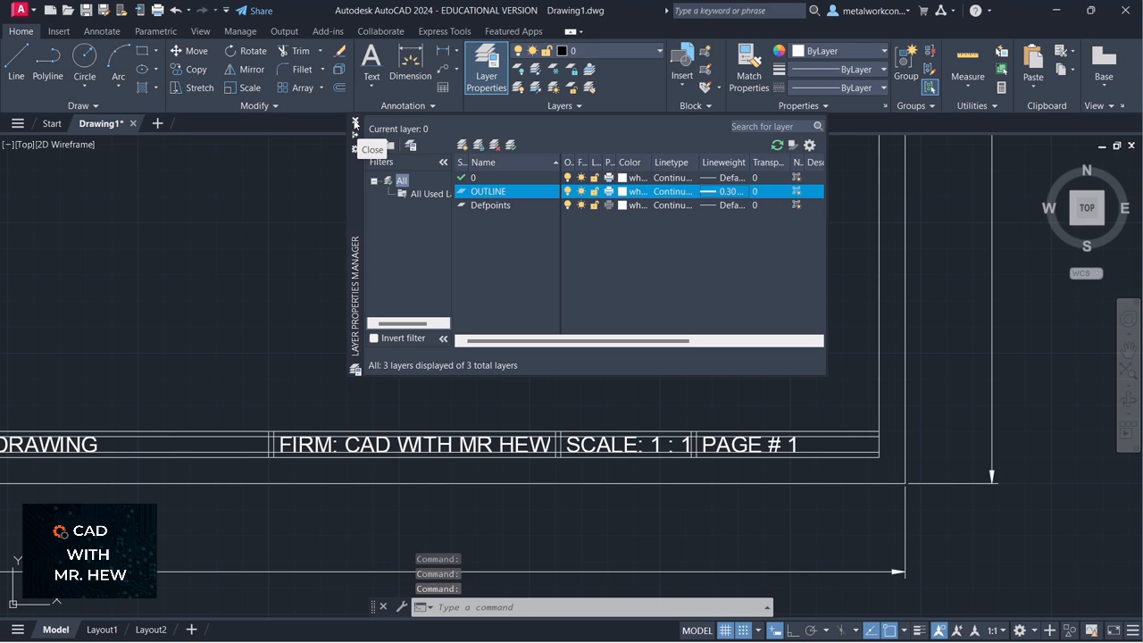
pyautogui.click(355, 122)
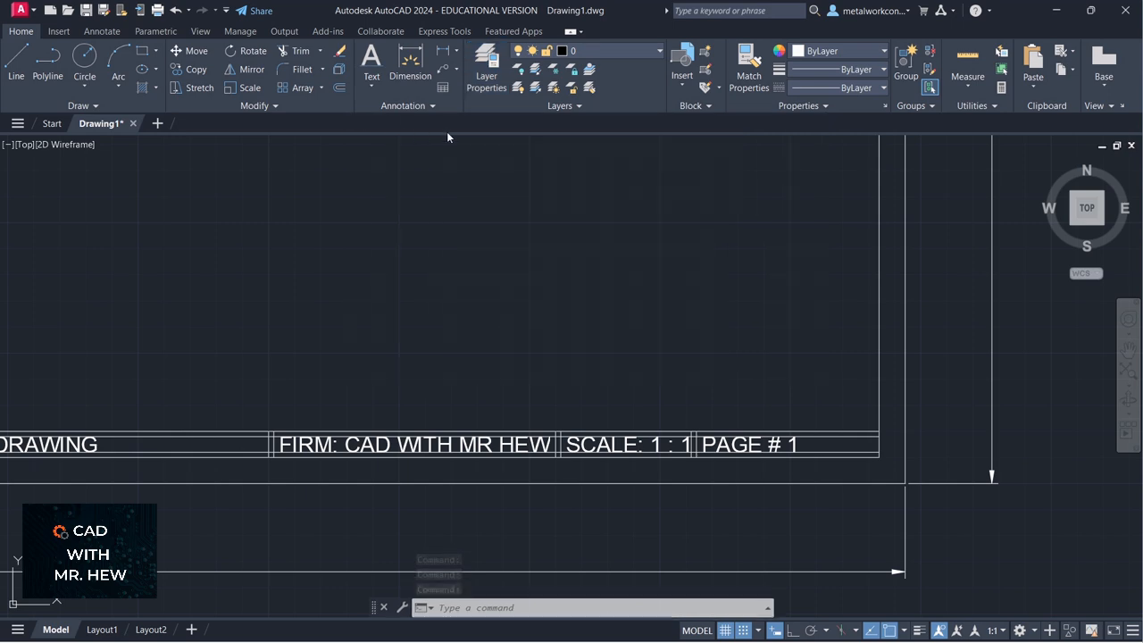
pyautogui.scroll(-2, 678, 200)
pyautogui.scroll(2, 678, 200)
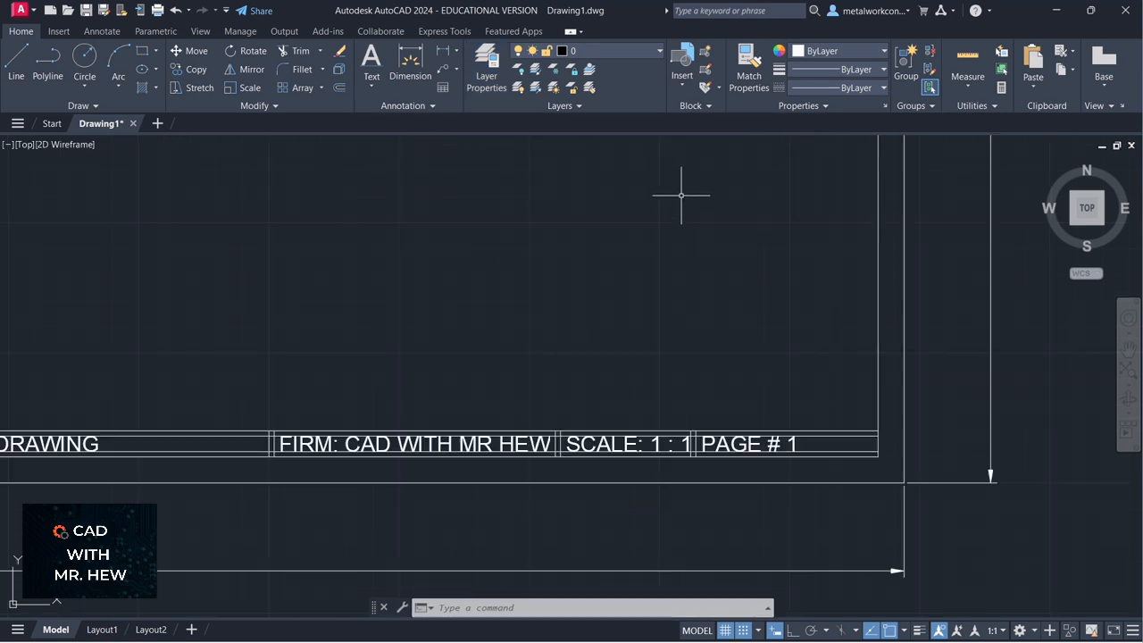
pyautogui.click(878, 233)
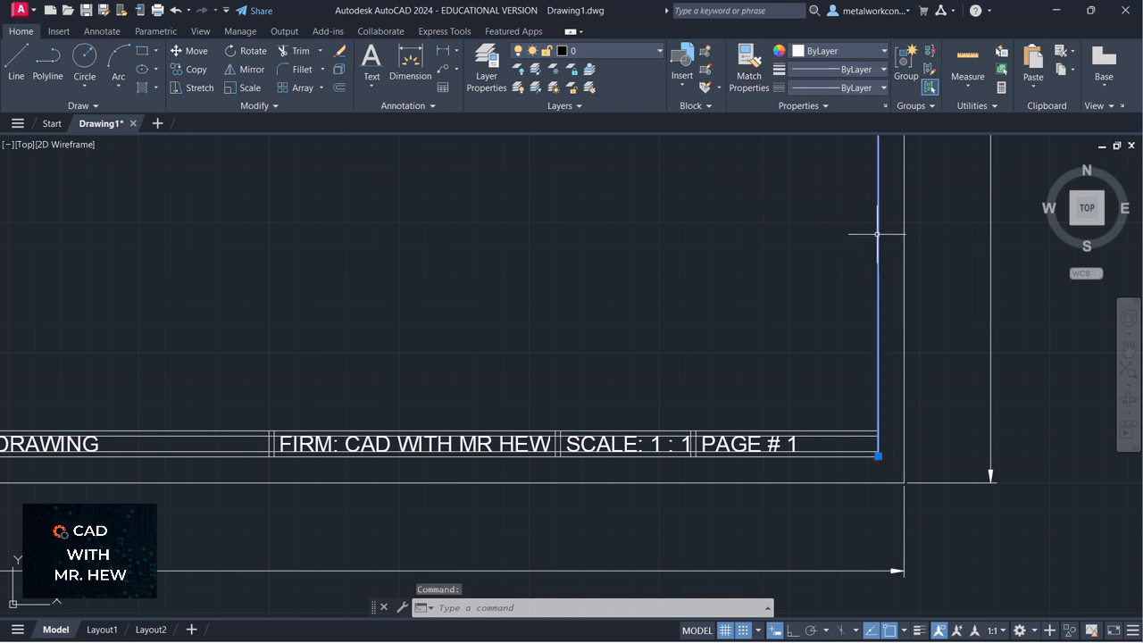
pyautogui.click(855, 458)
pyautogui.scroll(-7, 855, 457)
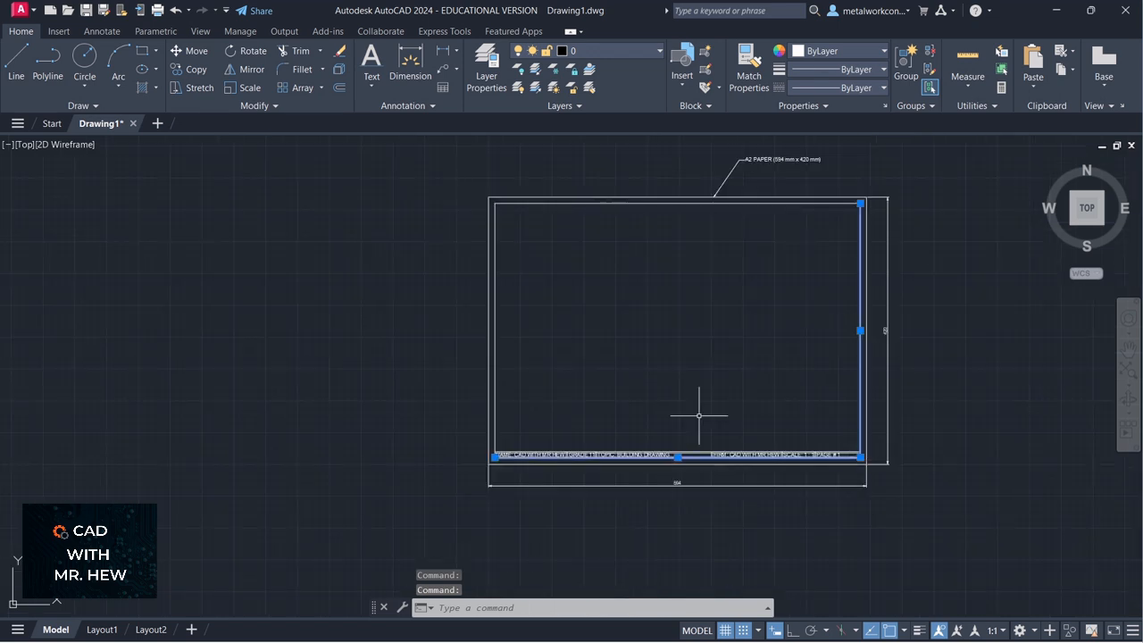
pyautogui.click(495, 320)
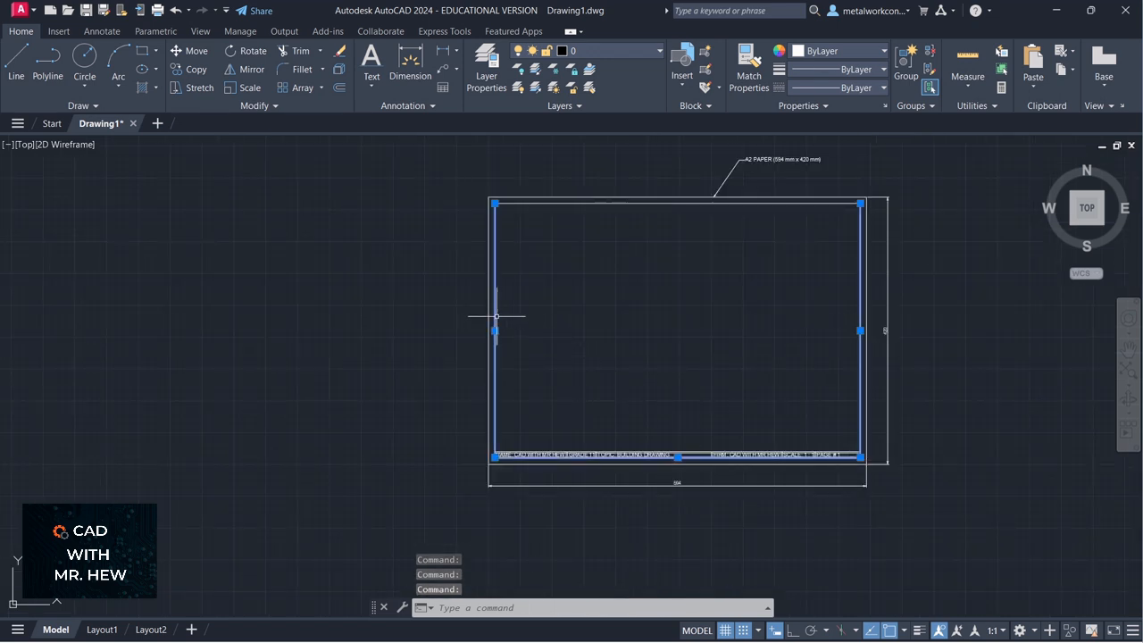
pyautogui.click(579, 207)
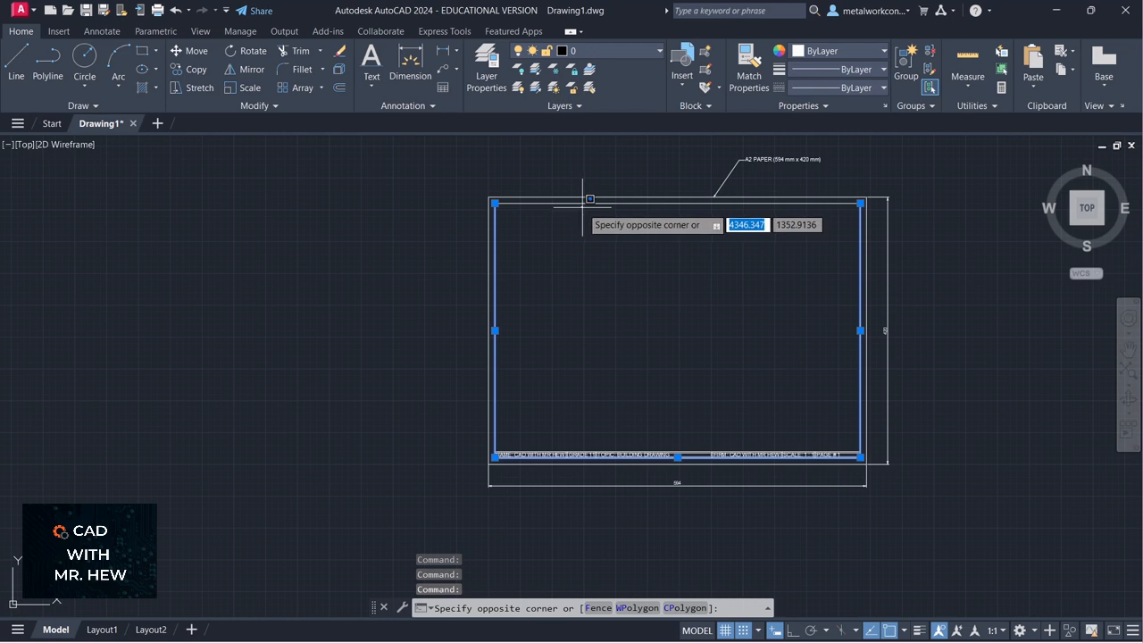
pyautogui.click(590, 205)
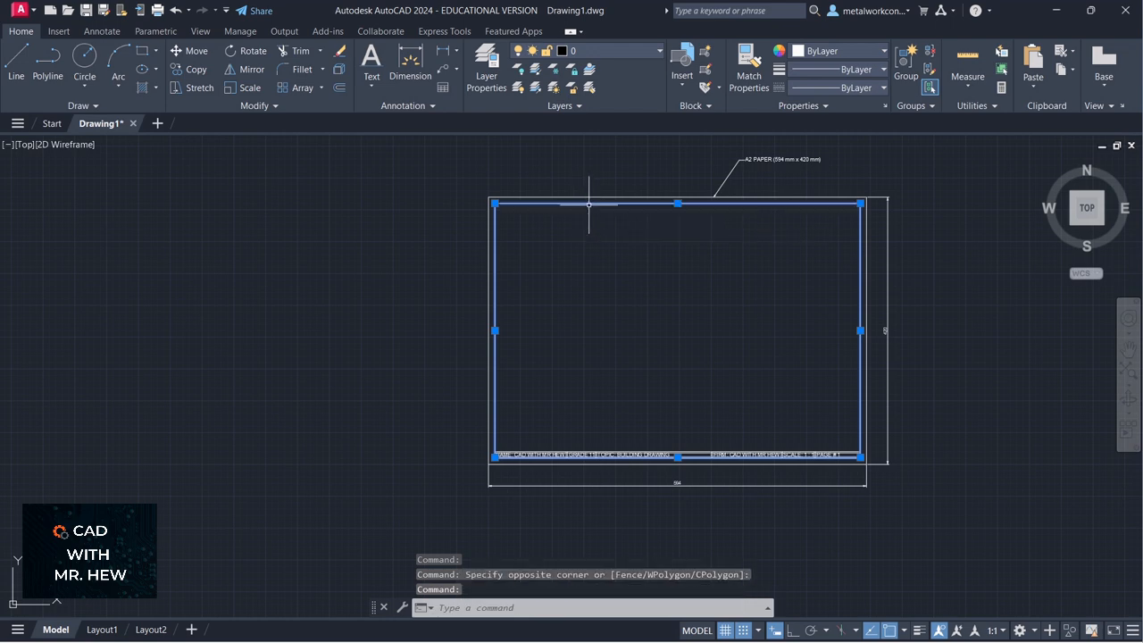
pyautogui.scroll(-2, 699, 276)
pyautogui.scroll(6, 705, 281)
pyautogui.scroll(-2, 879, 315)
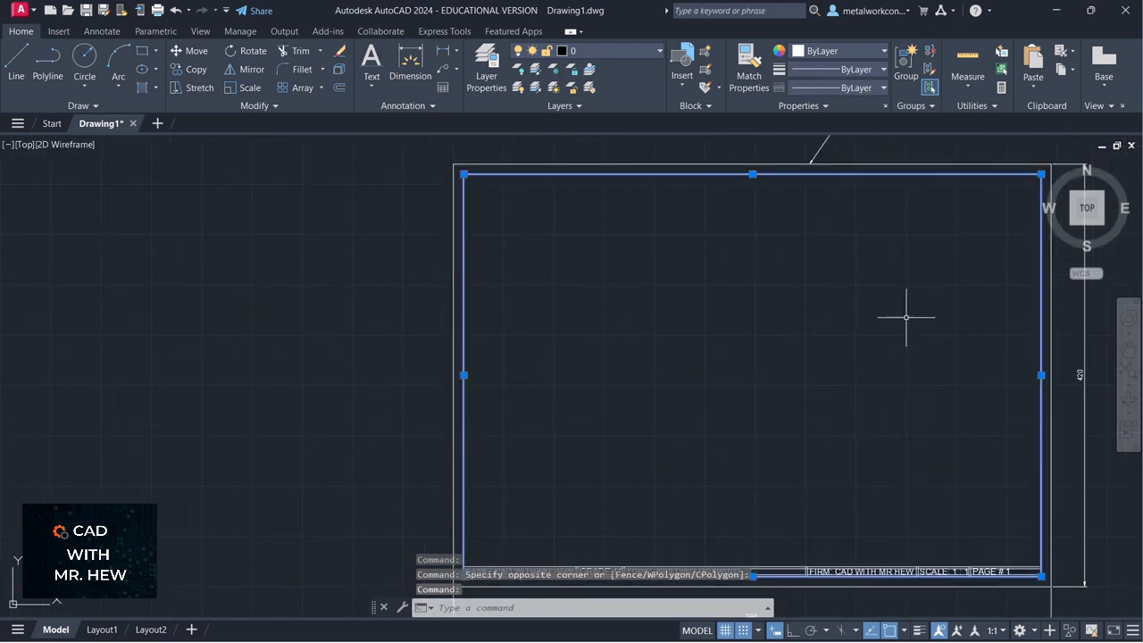
pyautogui.click(1128, 349)
pyautogui.moveTo(982, 447); pyautogui.dragTo(988, 263)
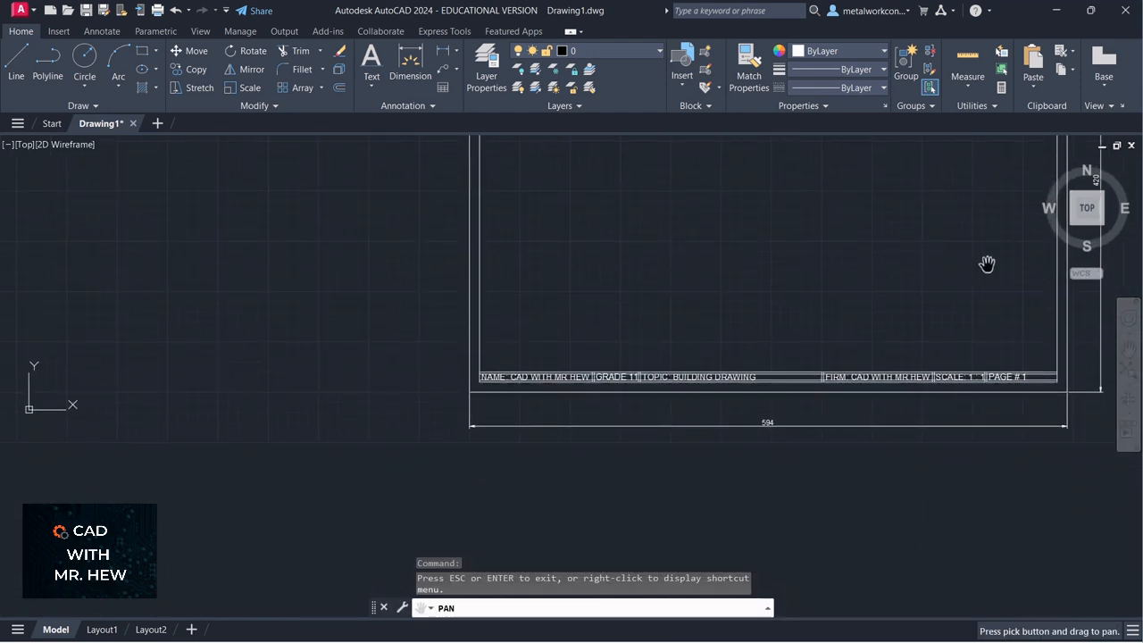
pyautogui.scroll(5, 857, 358)
pyautogui.scroll(2, 676, 433)
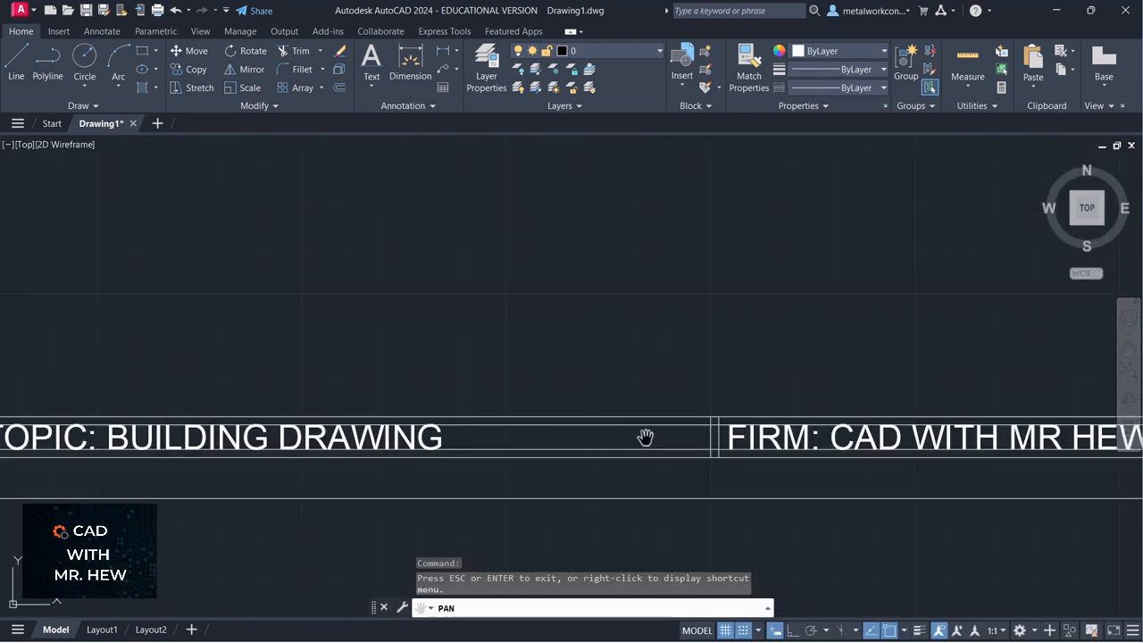
pyautogui.press('Escape')
pyautogui.scroll(-3, 676, 413)
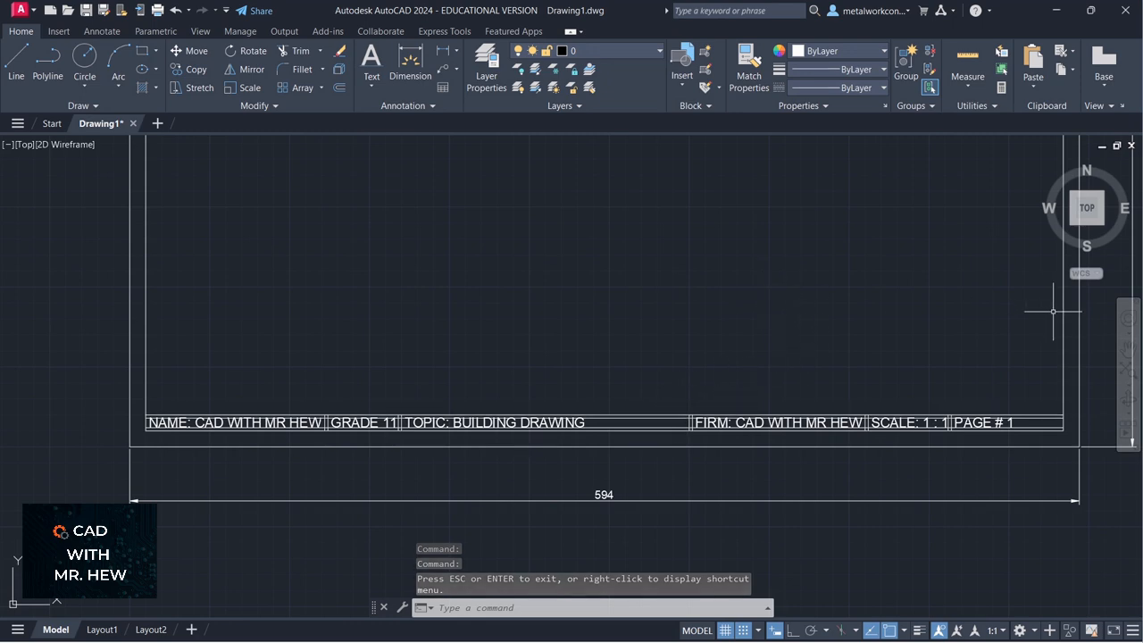
# Assign the title strip's outer top and bottom lines and both vertical inner border lines to the OUTLINE layer, and turn on lineweight display.
pyautogui.click(612, 431)
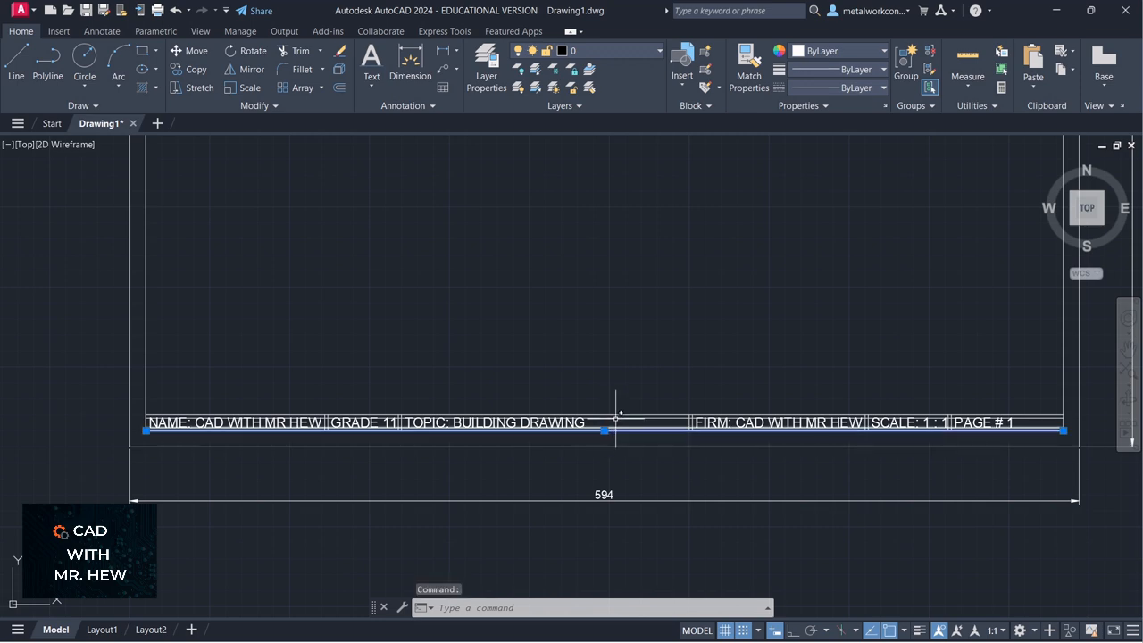
pyautogui.click(615, 415)
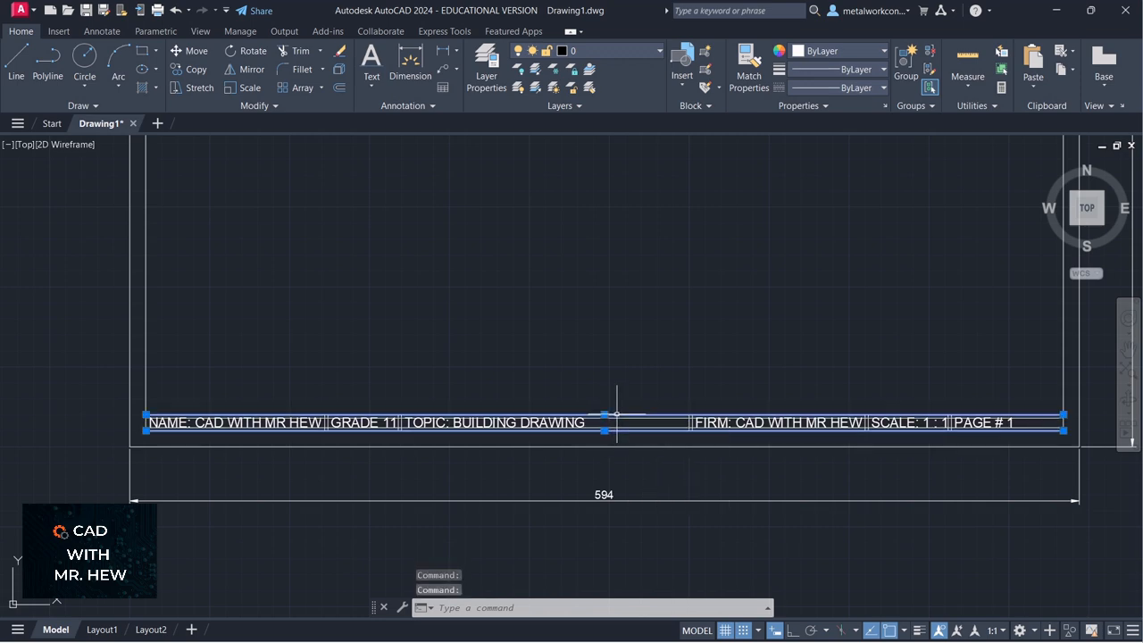
pyautogui.click(1064, 327)
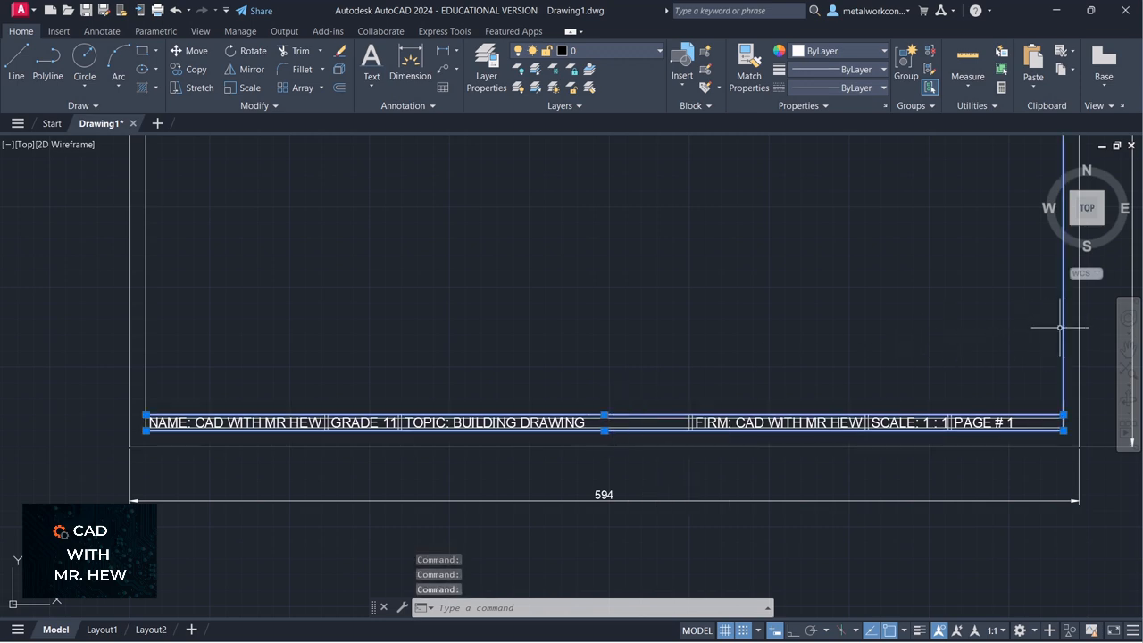
pyautogui.click(145, 250)
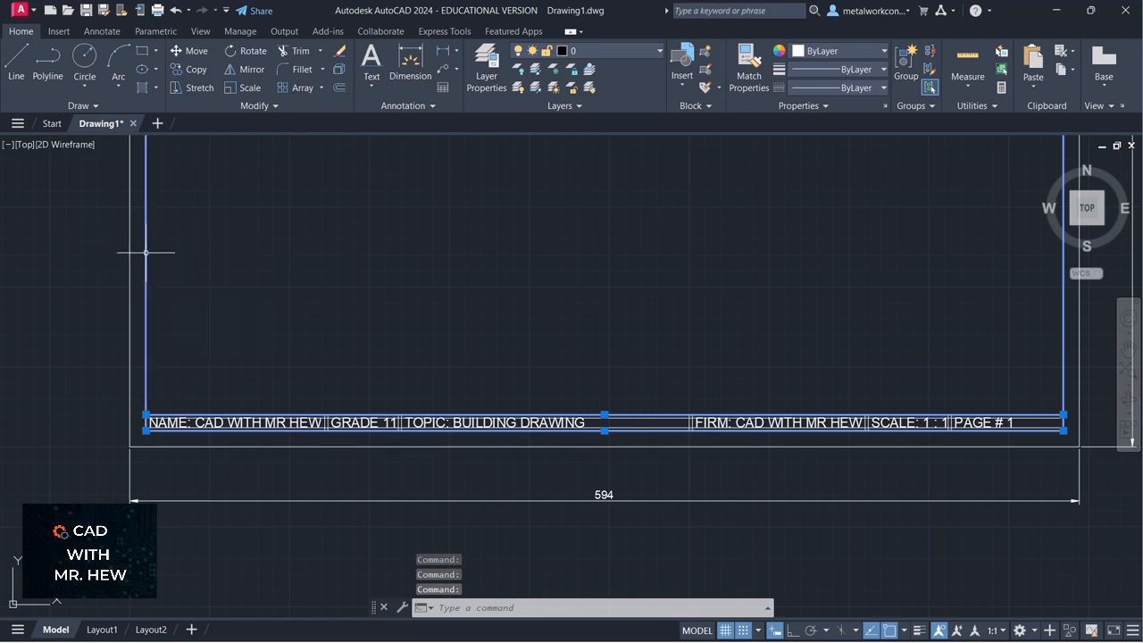
pyautogui.click(587, 57)
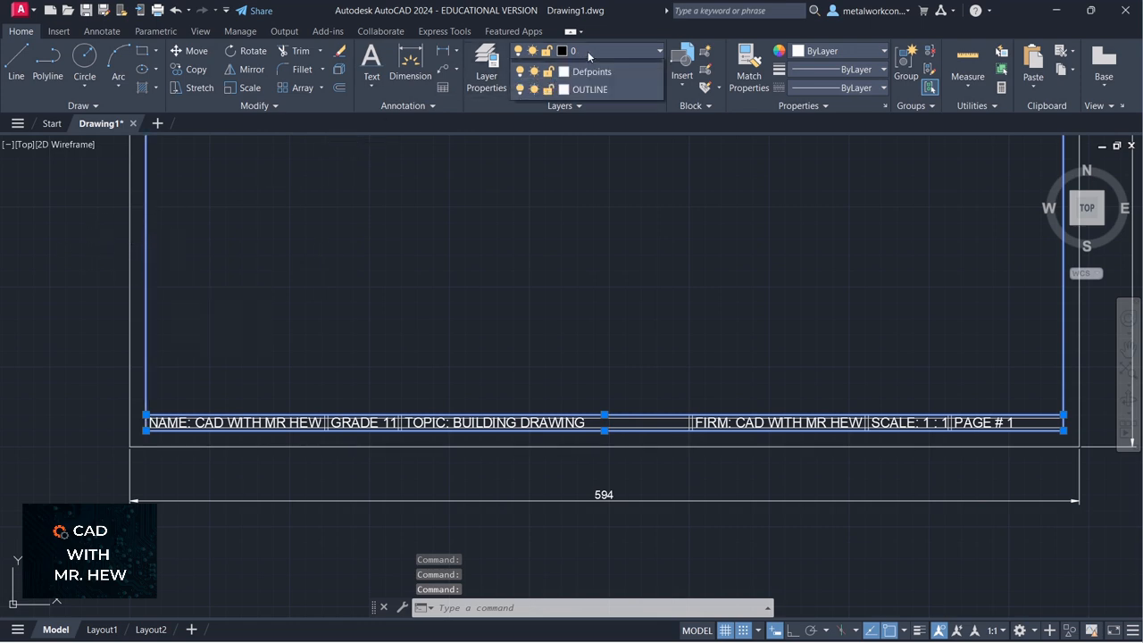
pyautogui.click(590, 85)
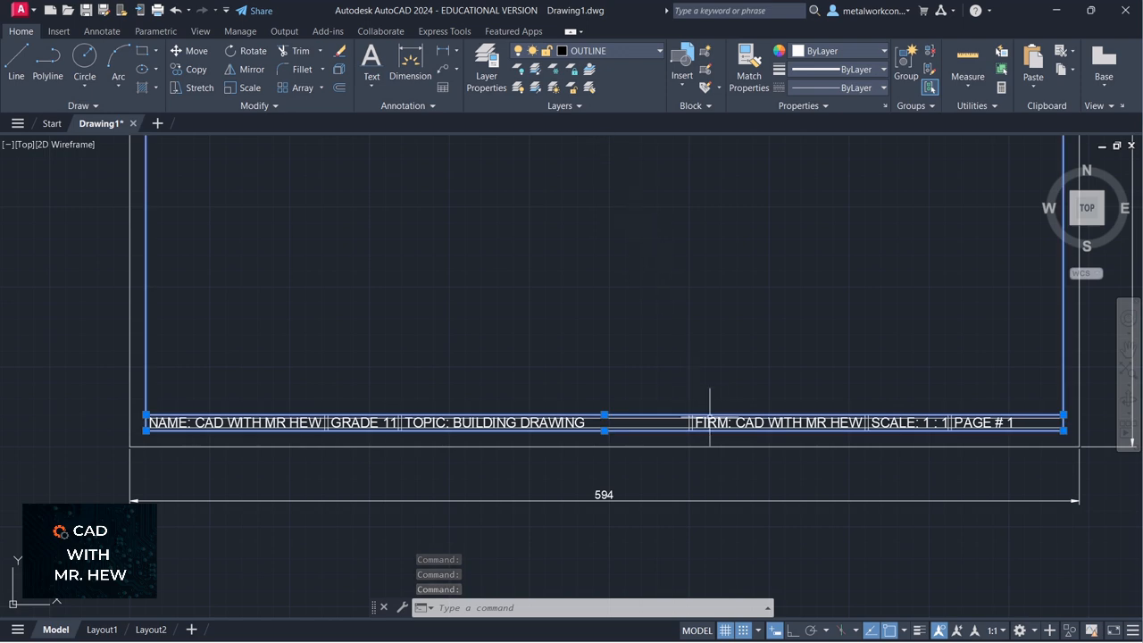
pyautogui.click(920, 631)
pyautogui.press('Escape')
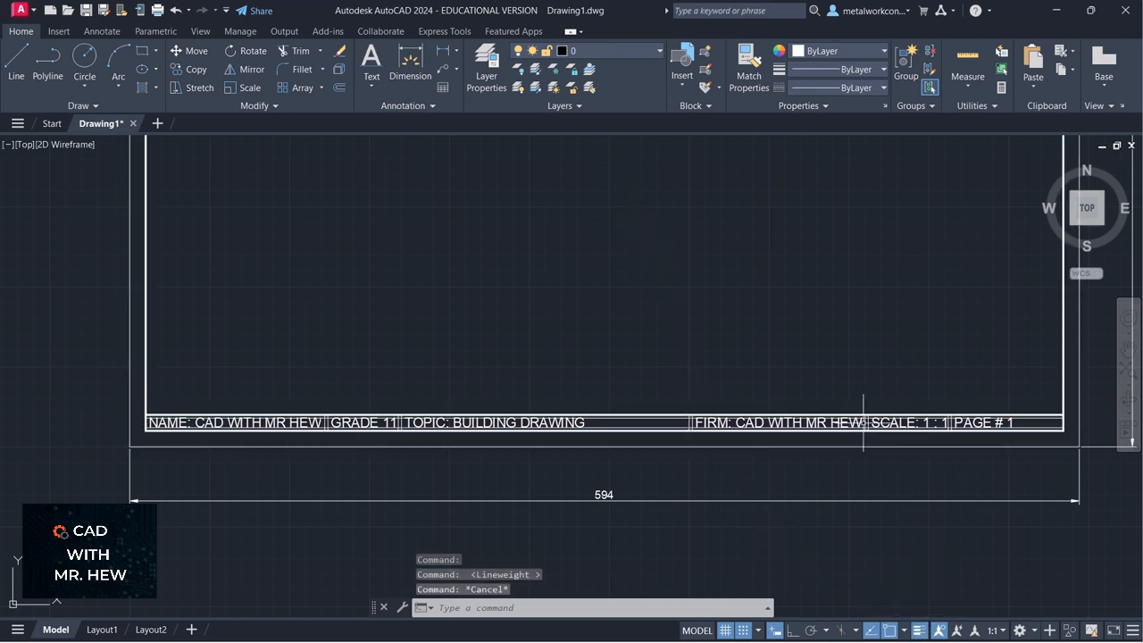
# Assign the top line of the inner border to the OUTLINE layer and clear the selection.
pyautogui.scroll(-3, 816, 301)
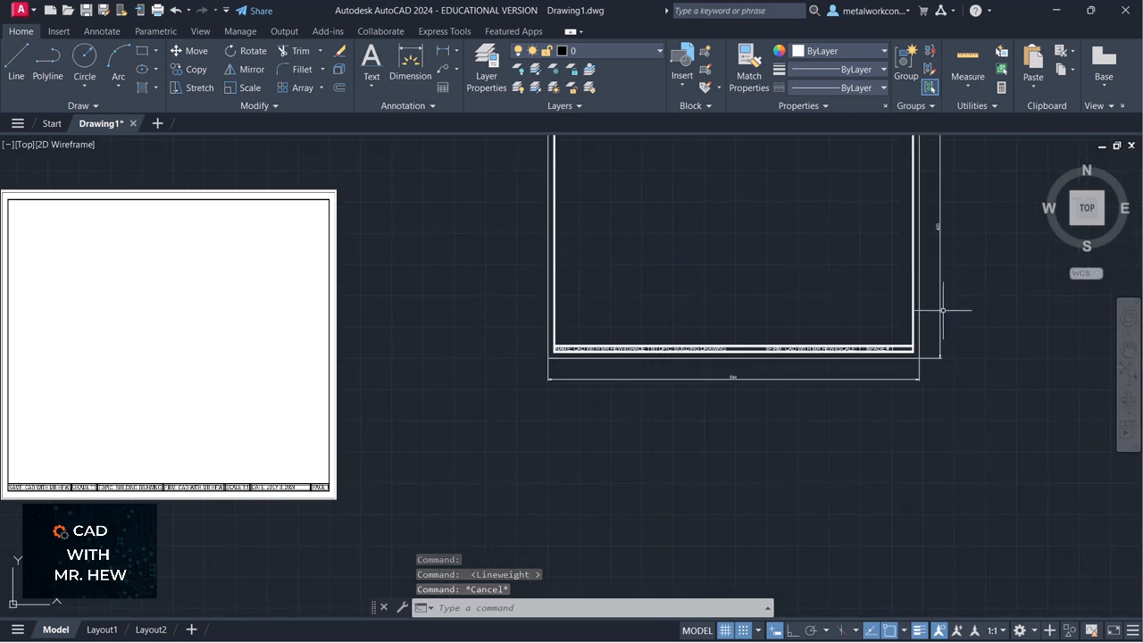
pyautogui.click(1130, 350)
pyautogui.moveTo(807, 373); pyautogui.dragTo(808, 430)
pyautogui.press('Escape')
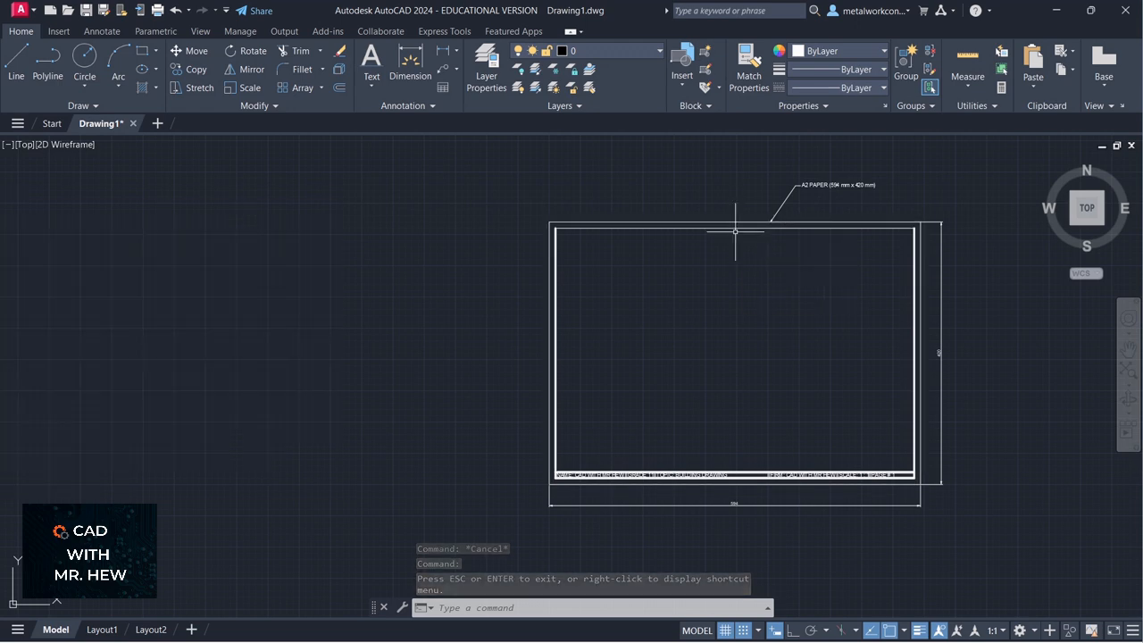
pyautogui.click(736, 230)
pyautogui.scroll(5, 736, 231)
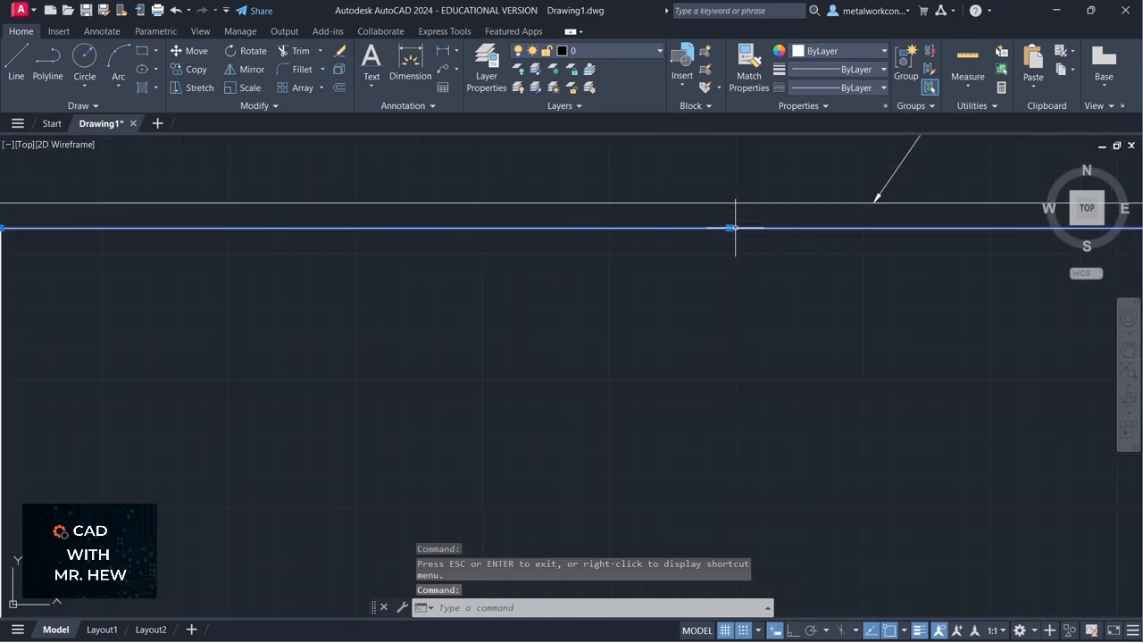
pyautogui.click(607, 51)
pyautogui.click(598, 105)
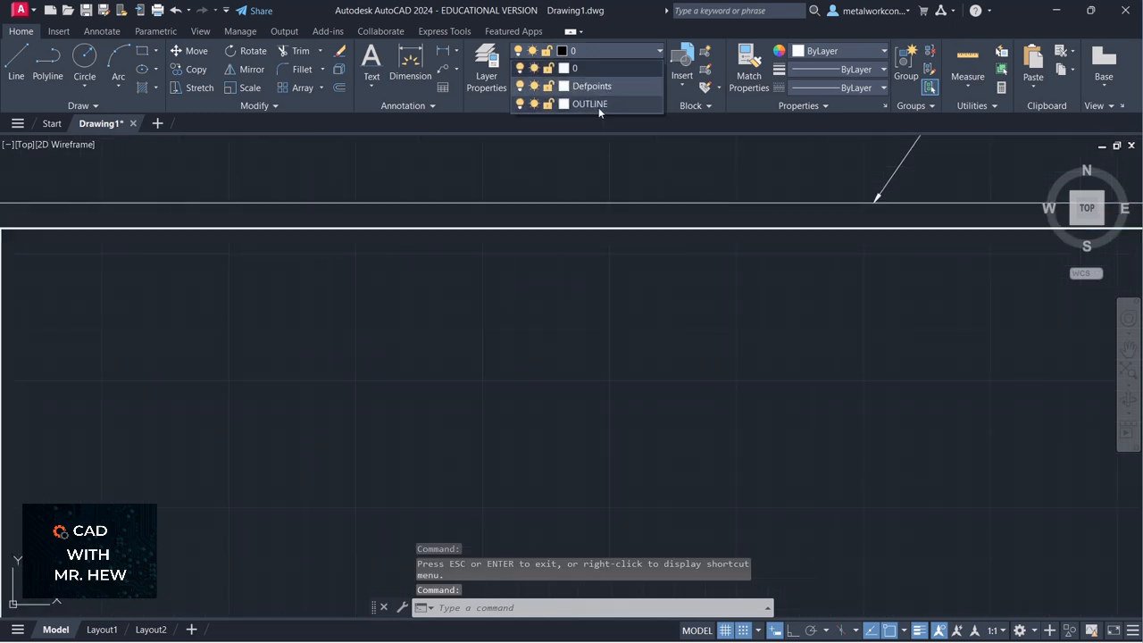
pyautogui.press('Escape')
# Examine the sheet's border lines and title strip to check the thicker outline around the inner frame.
pyautogui.scroll(-3, 754, 343)
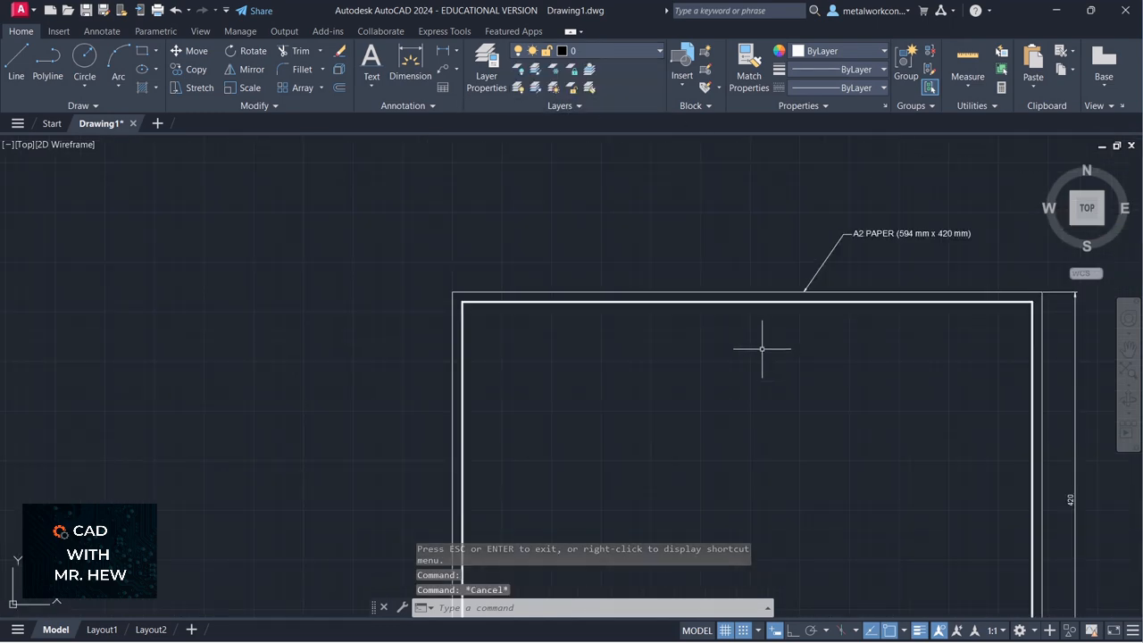
pyautogui.click(1125, 351)
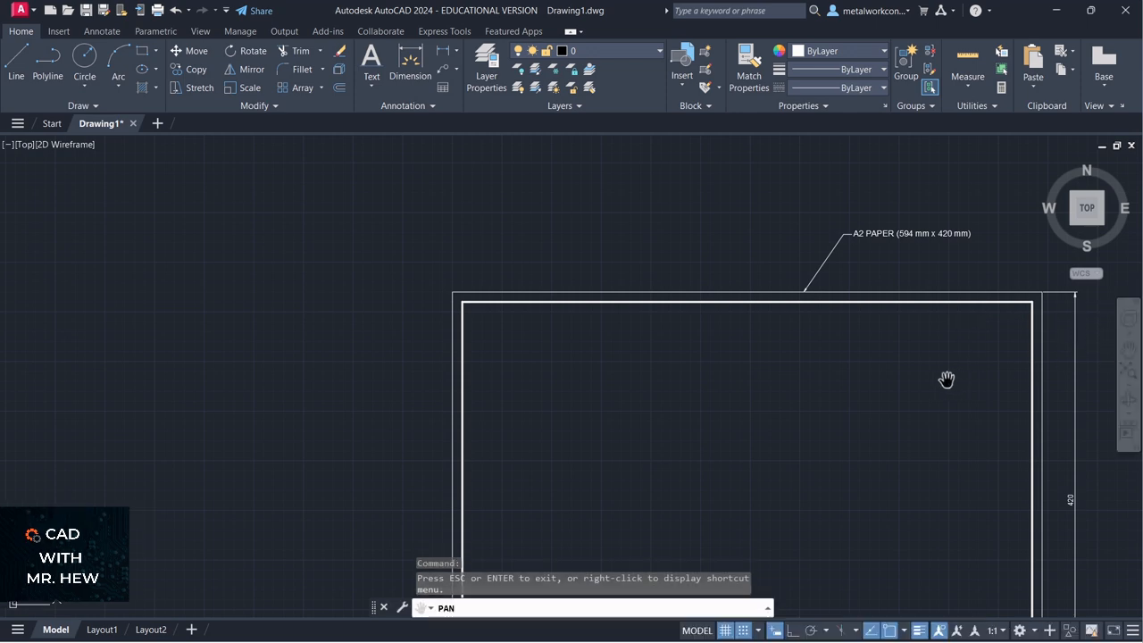
pyautogui.scroll(-2, 947, 381)
pyautogui.moveTo(938, 387); pyautogui.dragTo(900, 298)
pyautogui.scroll(2, 902, 308)
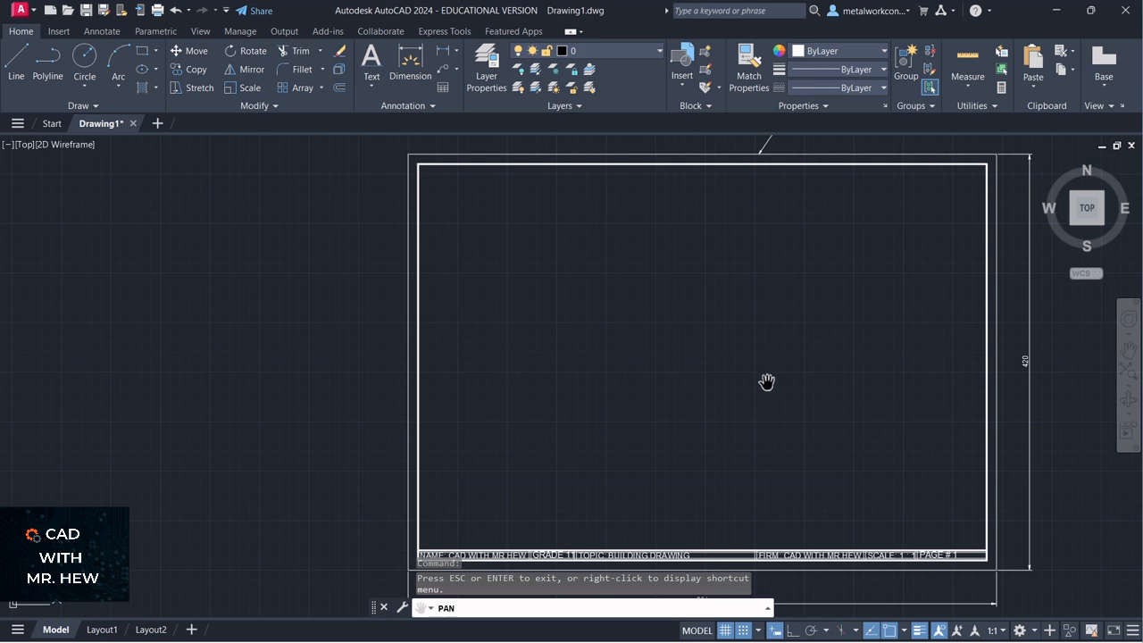
pyautogui.scroll(2, 751, 407)
pyautogui.moveTo(765, 477); pyautogui.dragTo(827, 212)
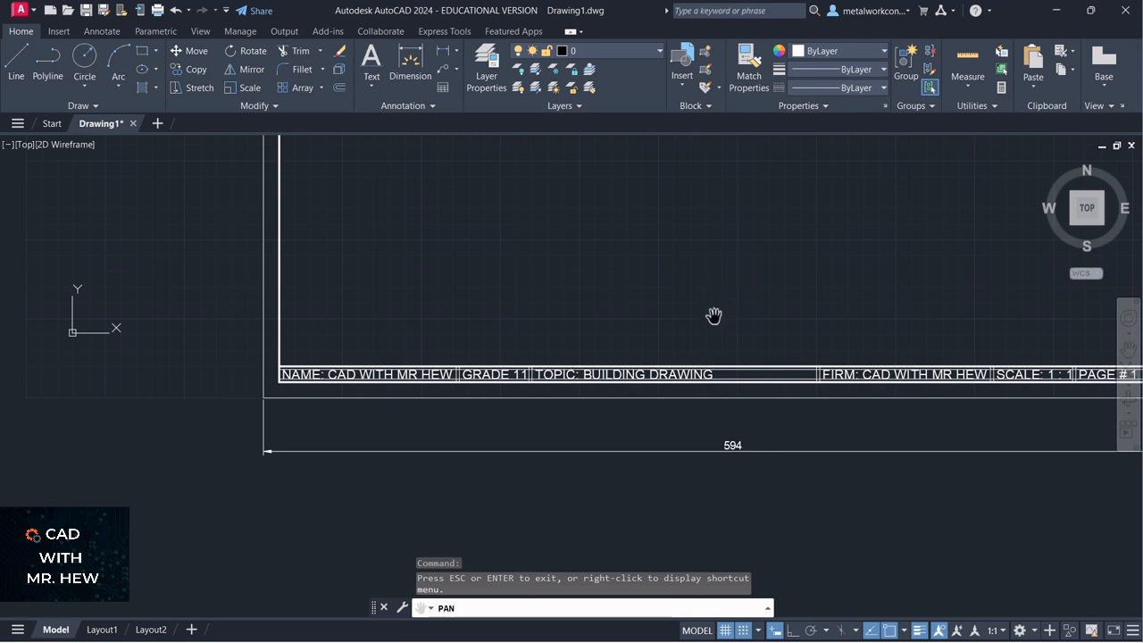
pyautogui.scroll(-3, 715, 316)
pyautogui.moveTo(751, 241)
pyautogui.mouseDown()
pyautogui.moveTo(771, 337)
pyautogui.moveTo(765, 390)
pyautogui.mouseUp()
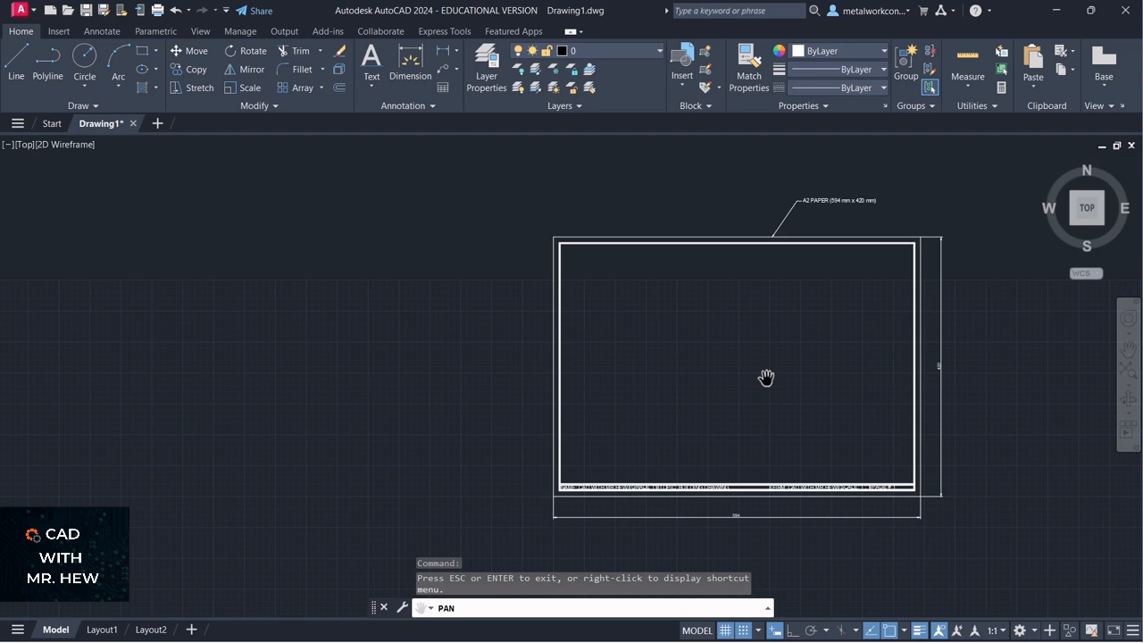
pyautogui.scroll(2, 766, 377)
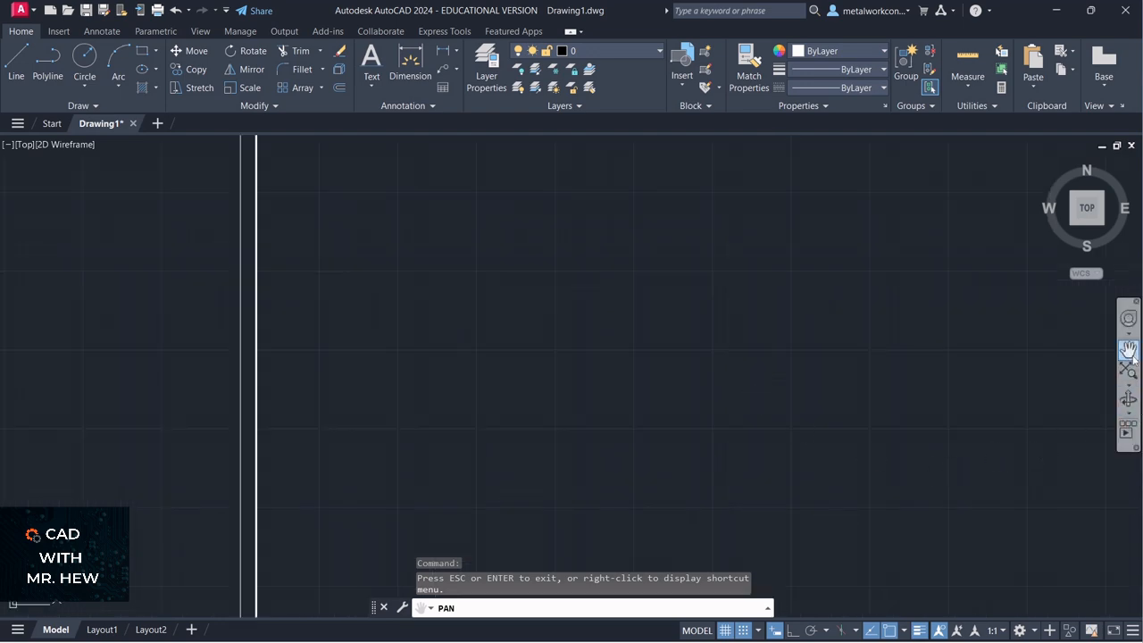
pyautogui.moveTo(820, 508)
pyautogui.mouseDown()
pyautogui.moveTo(714, 342)
pyautogui.moveTo(707, 376)
pyautogui.mouseUp()
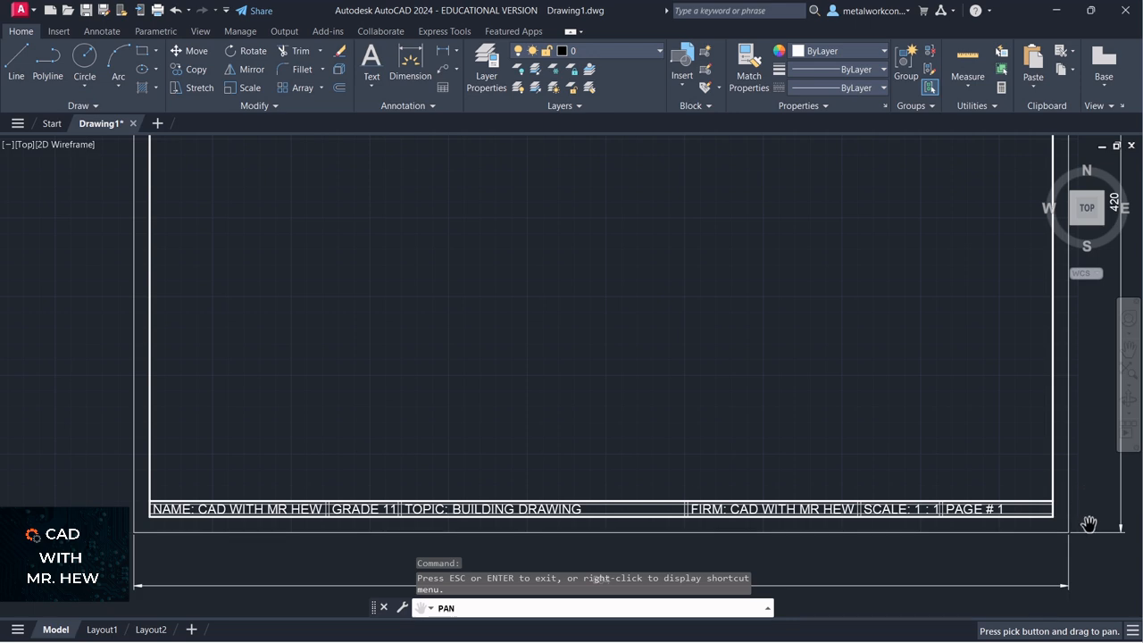
pyautogui.press('Escape')
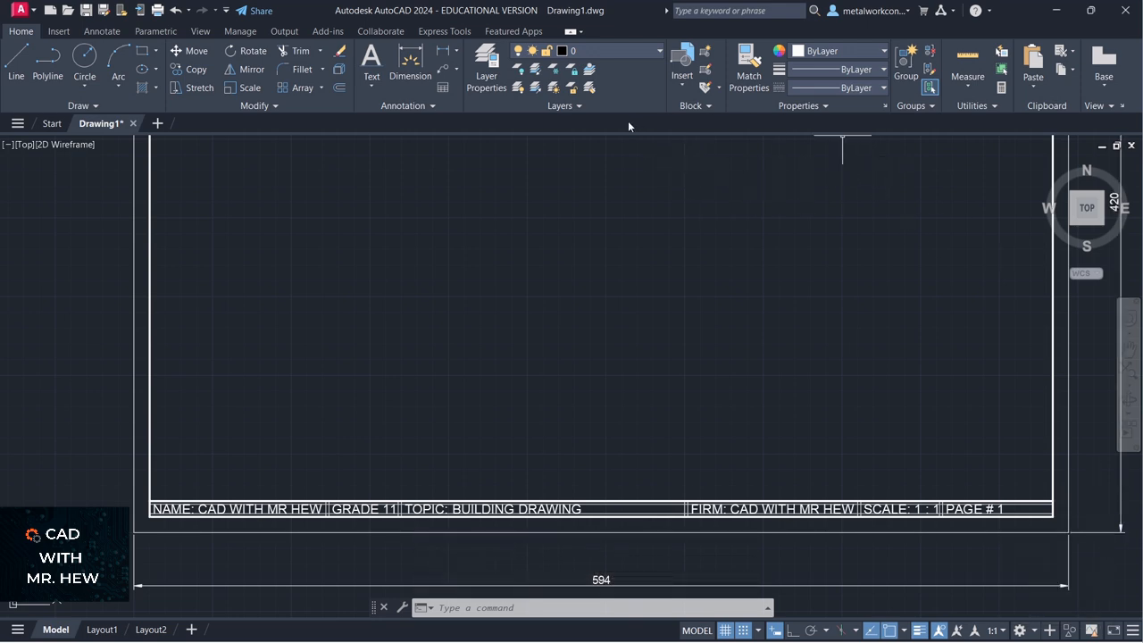
# Create a new layer named DIMENSIONS and close the layer manager.
pyautogui.click(486, 67)
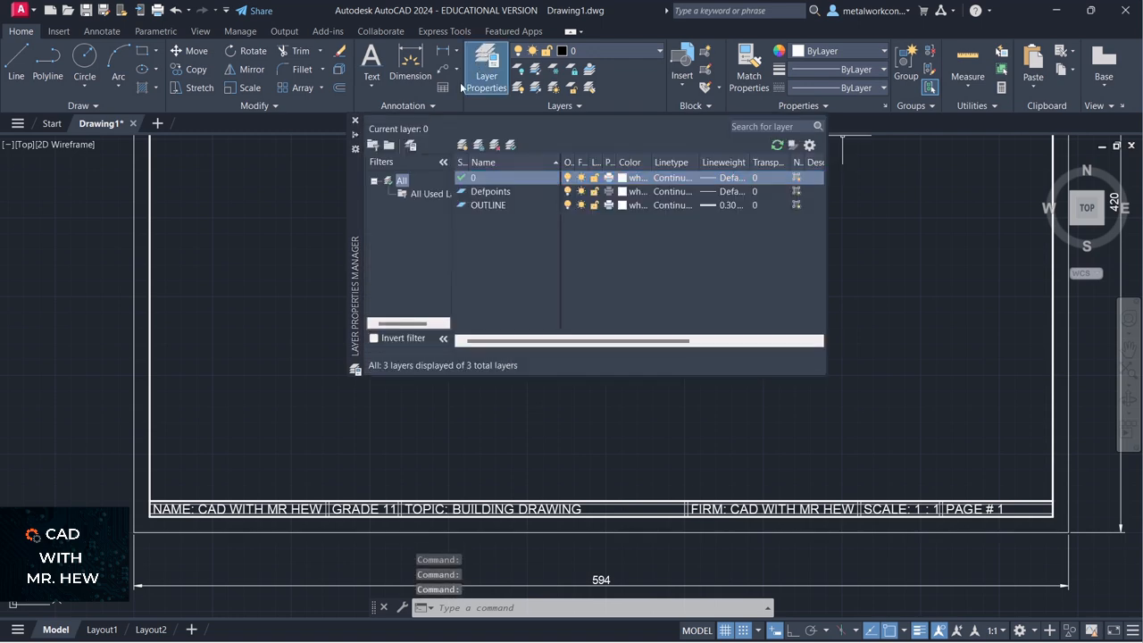
pyautogui.click(462, 146)
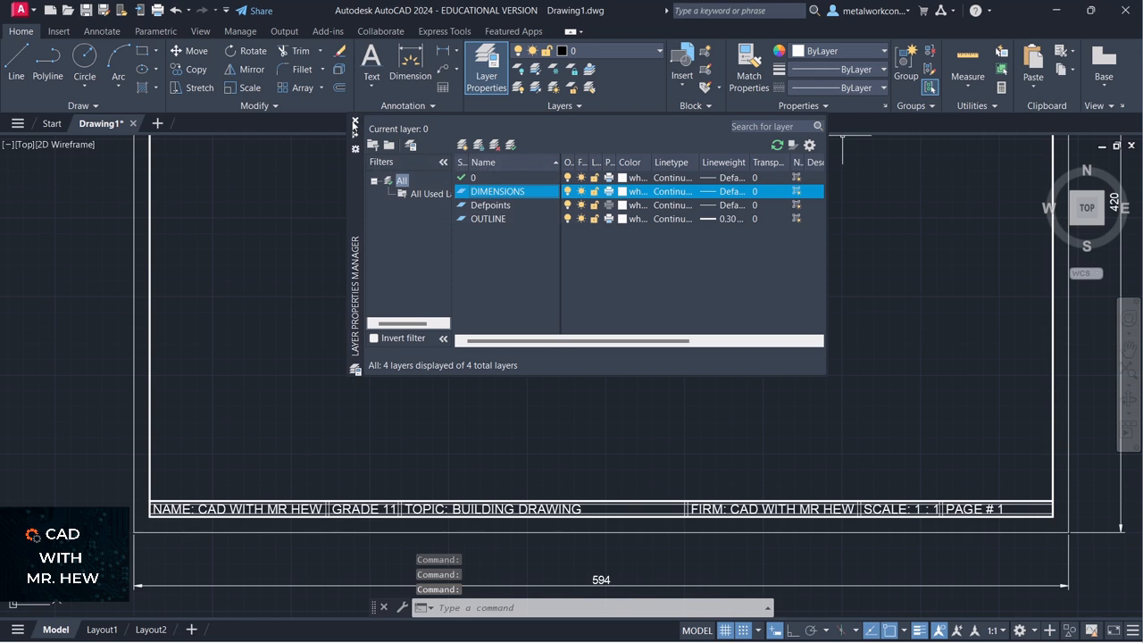
pyautogui.click(354, 120)
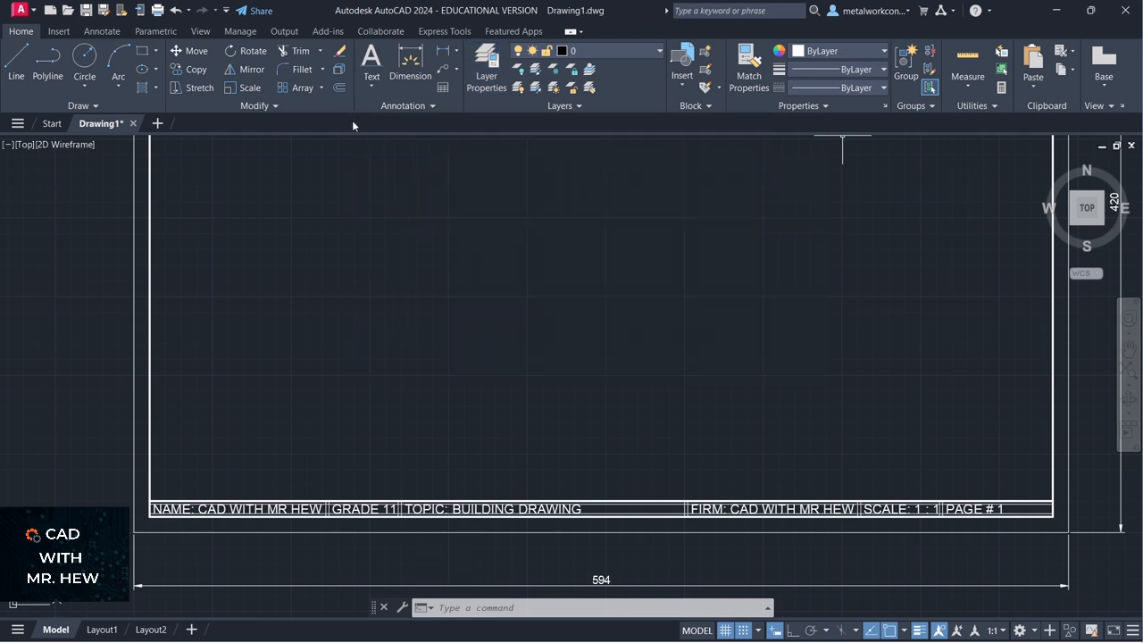
# Assign the sheet's overall width and height dimensions to the DIMENSIONS layer.
pyautogui.click(1100, 534)
pyautogui.click(1071, 559)
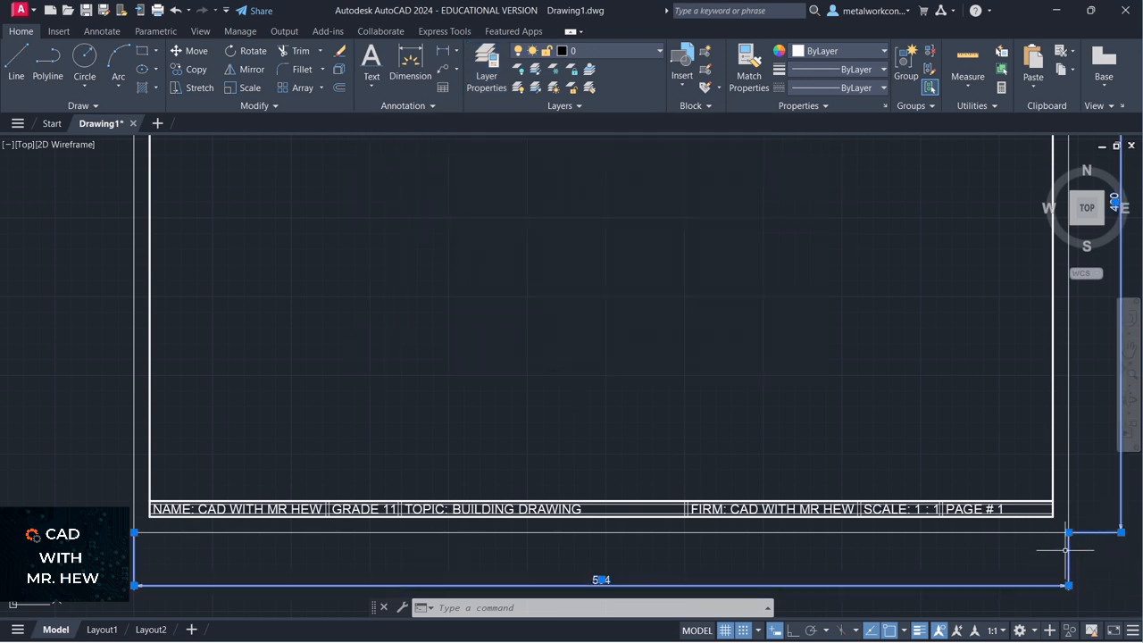
pyautogui.click(636, 51)
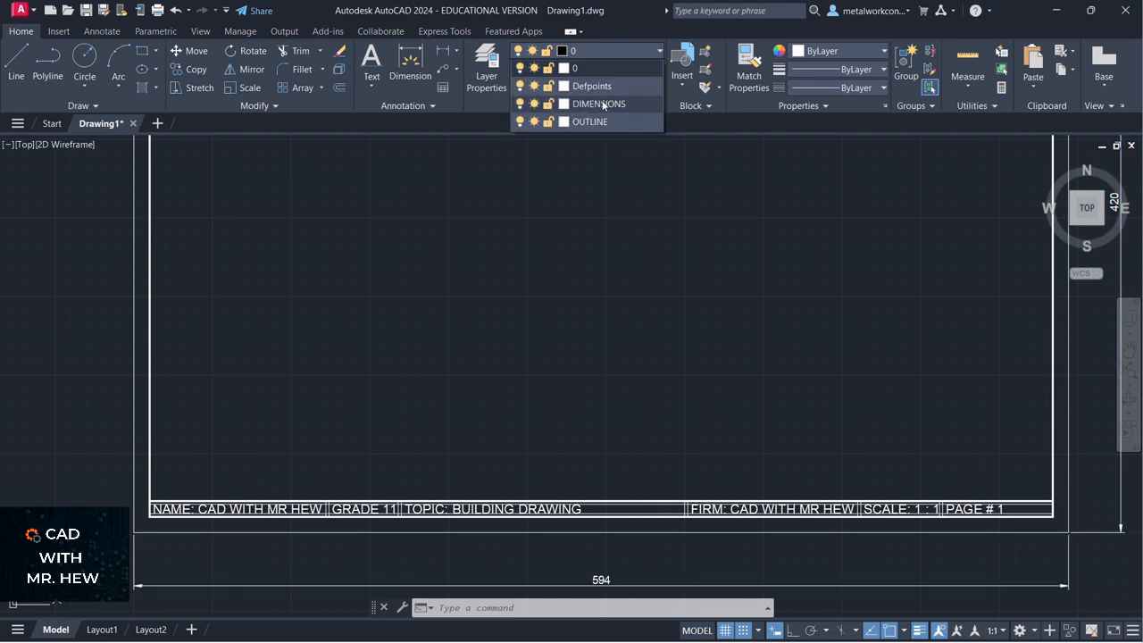
pyautogui.click(602, 100)
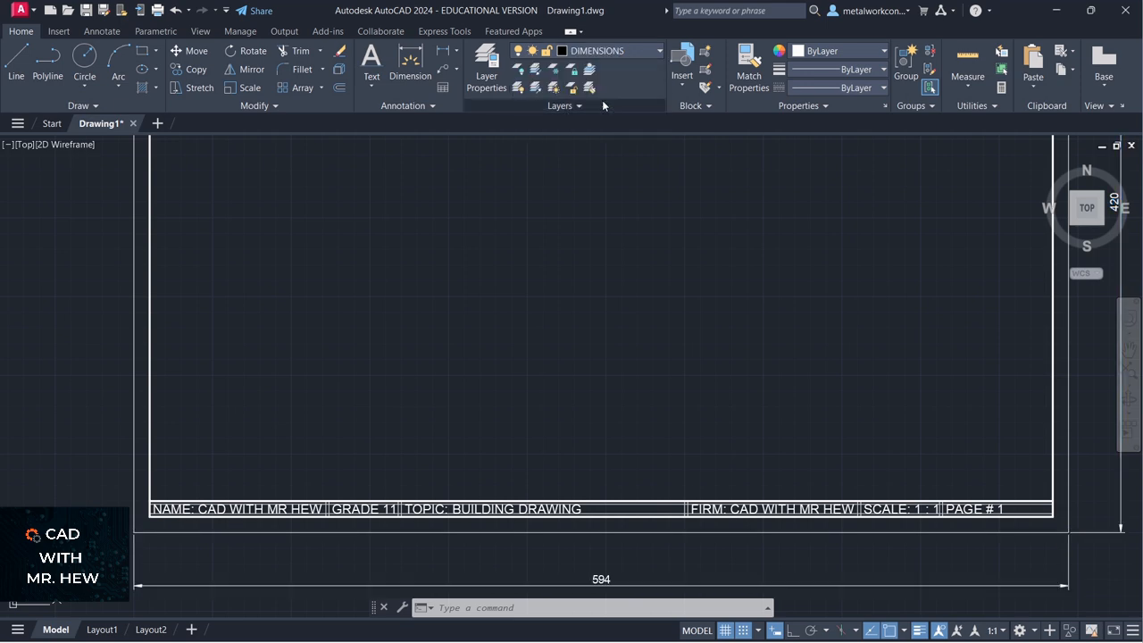
# Lock the DIMENSIONS layer and turn it off.
pyautogui.click(578, 50)
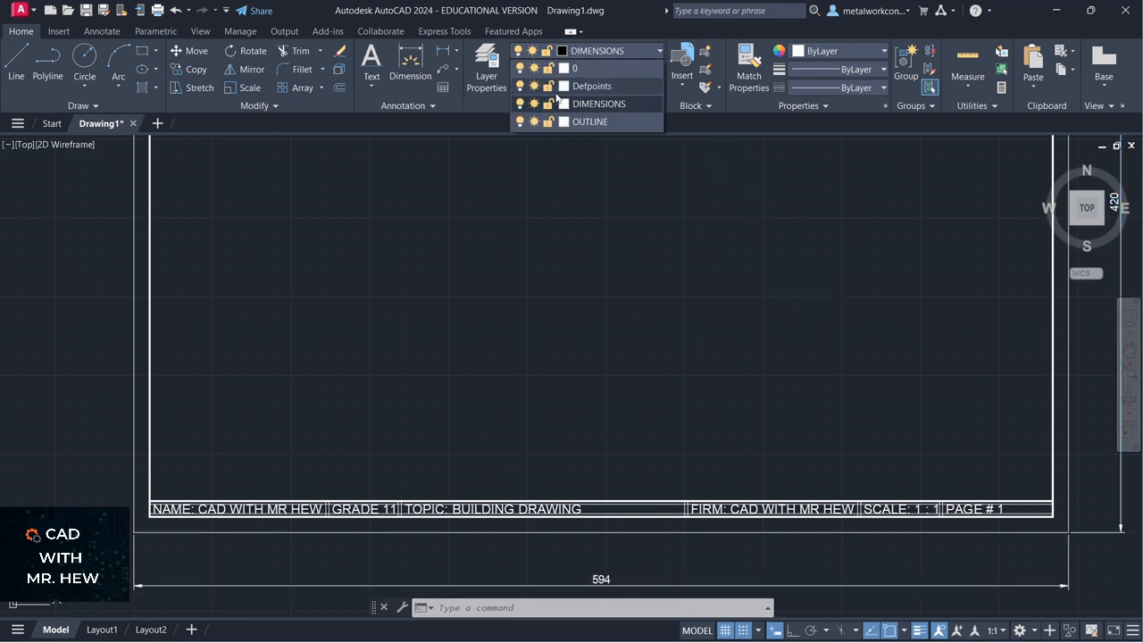
pyautogui.click(549, 105)
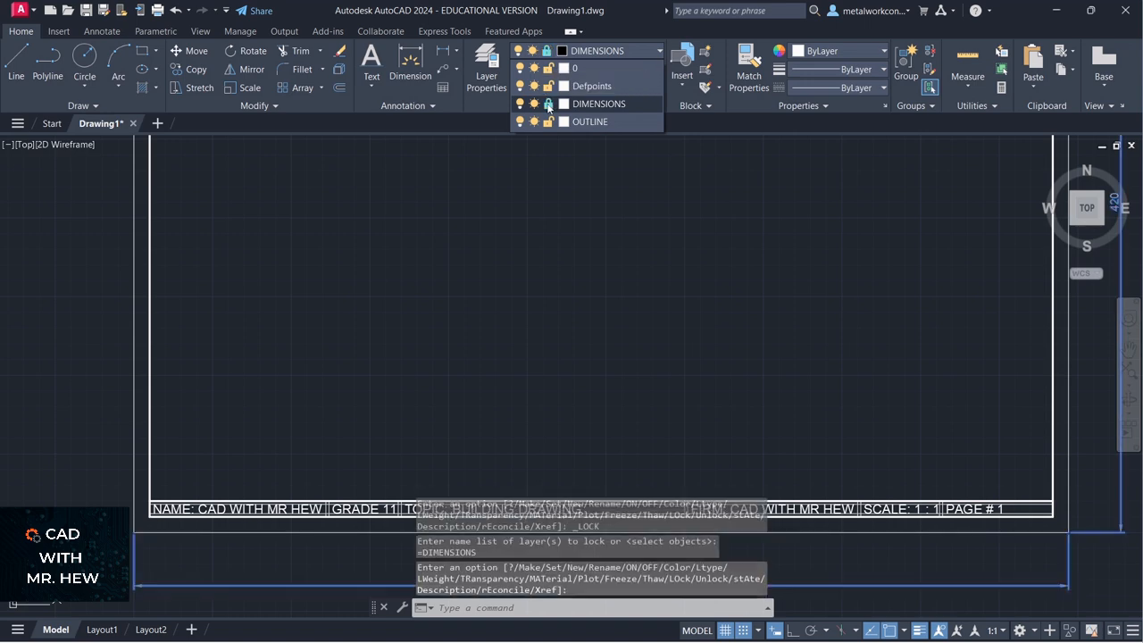
pyautogui.click(520, 105)
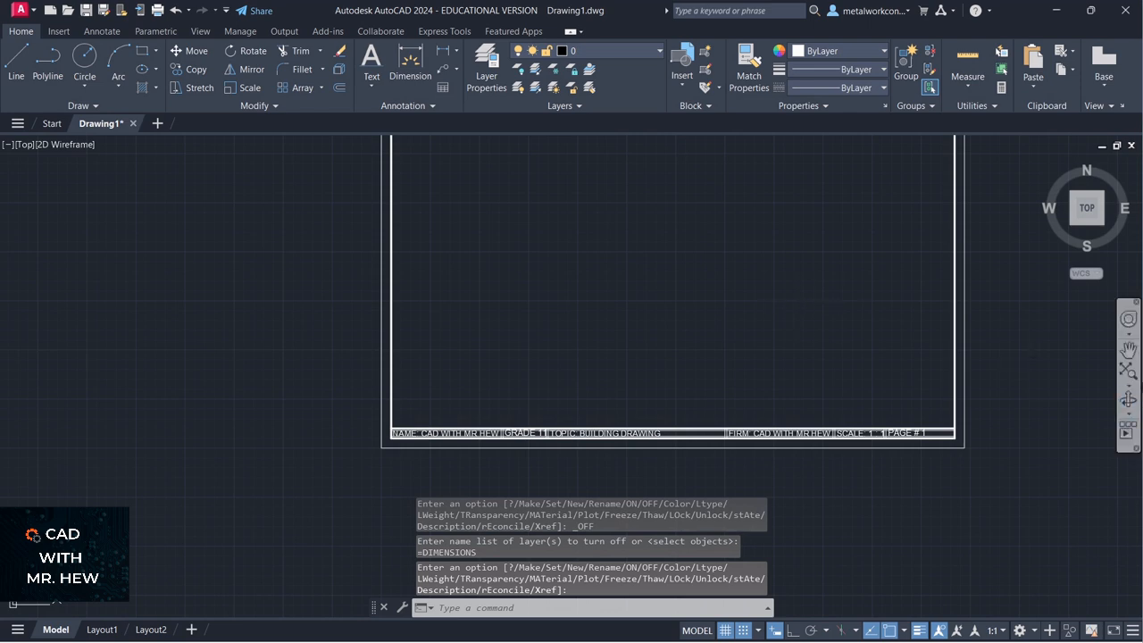
# Move the "A2 PAPER (594 mm x 420 mm)" leader note above the sheet to the DIMENSIONS layer and dismiss the notice.
pyautogui.click(1129, 349)
pyautogui.moveTo(802, 245)
pyautogui.mouseDown()
pyautogui.moveTo(822, 428)
pyautogui.moveTo(812, 450)
pyautogui.mouseUp()
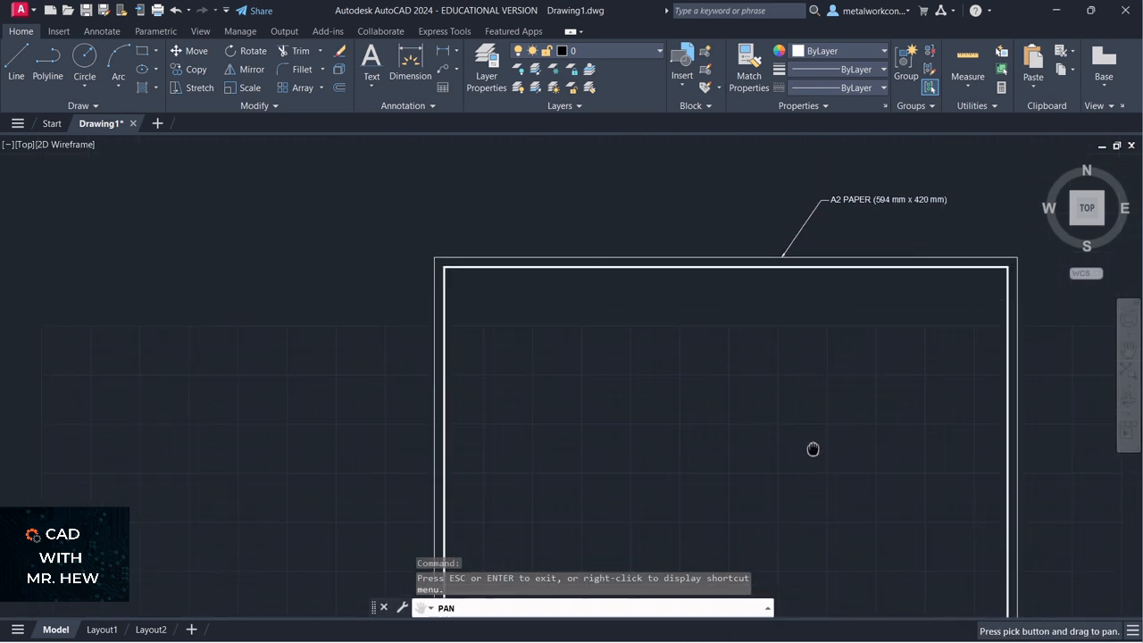
pyautogui.press('Escape')
pyautogui.scroll(2, 857, 212)
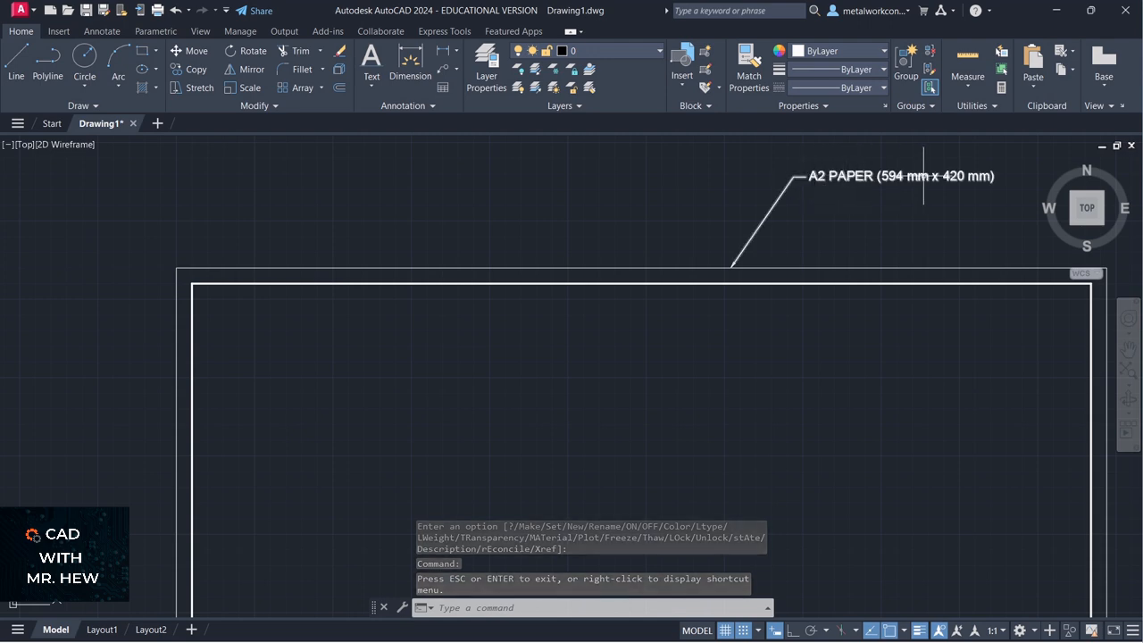
pyautogui.click(863, 176)
pyautogui.click(641, 51)
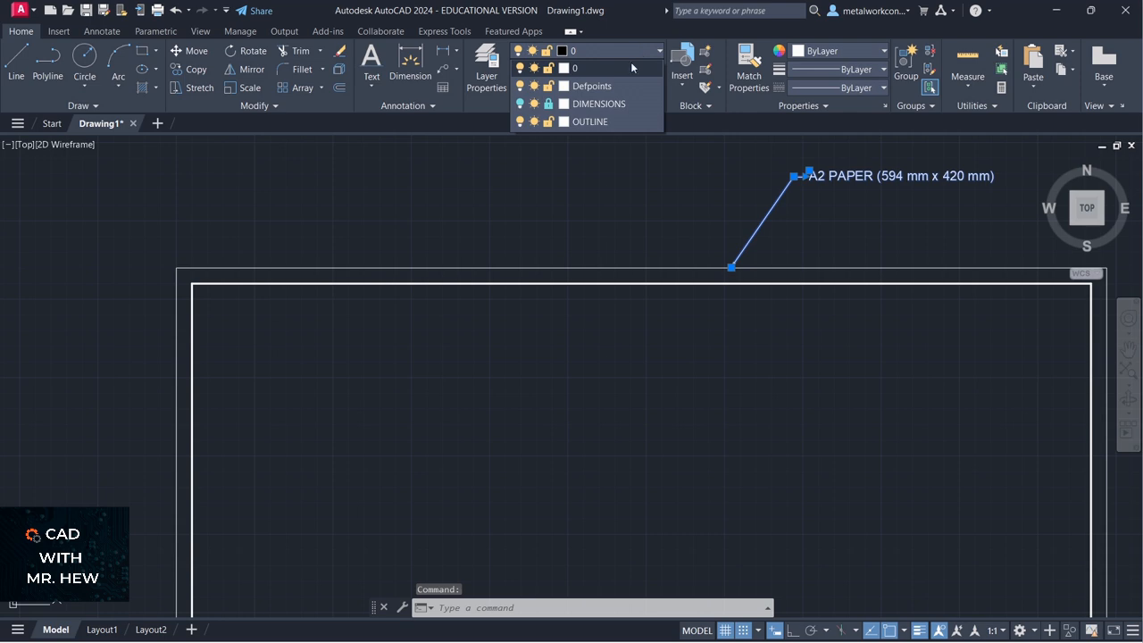
pyautogui.click(607, 96)
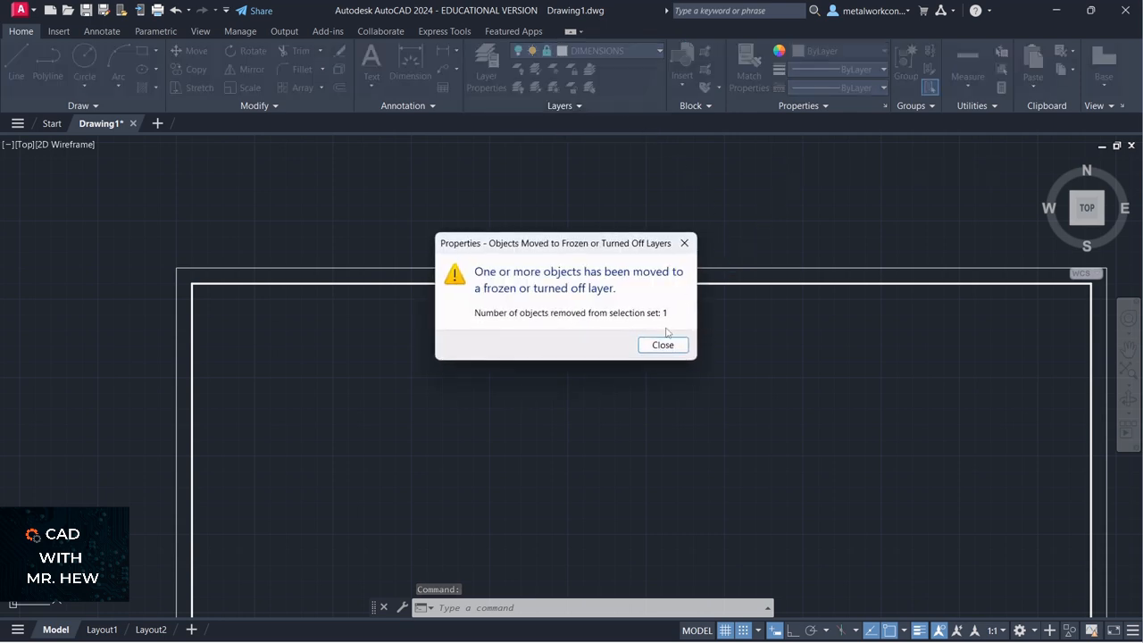
pyautogui.click(661, 343)
# Check whether the sheet's outer rectangle and each of the four inner border lines can be selected as separate objects.
pyautogui.scroll(-3, 904, 336)
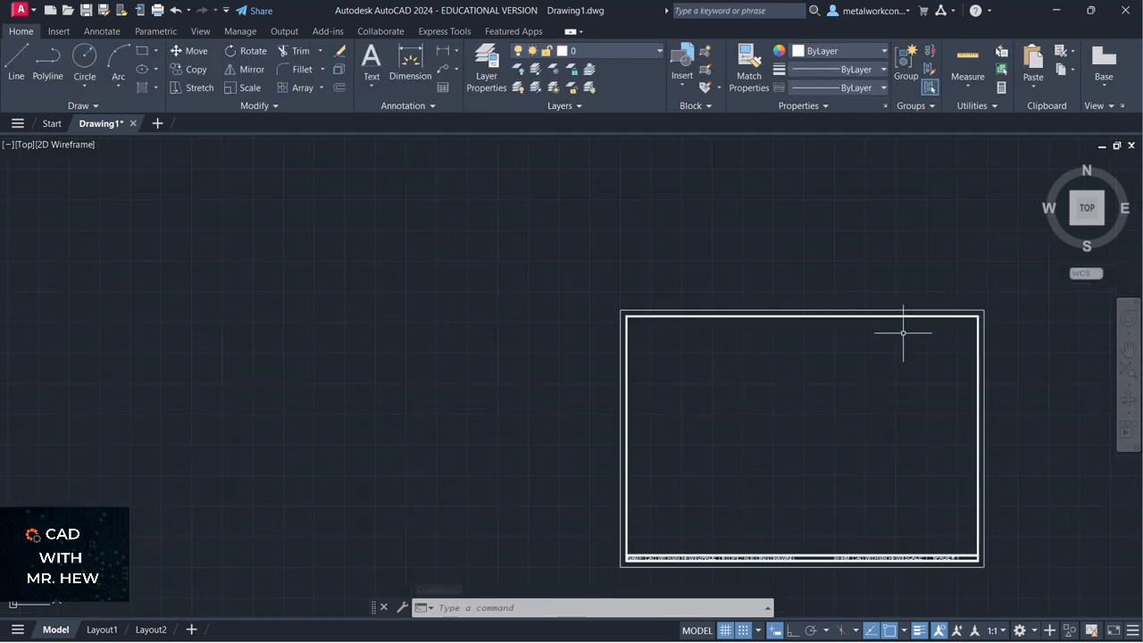
pyautogui.scroll(2, 904, 336)
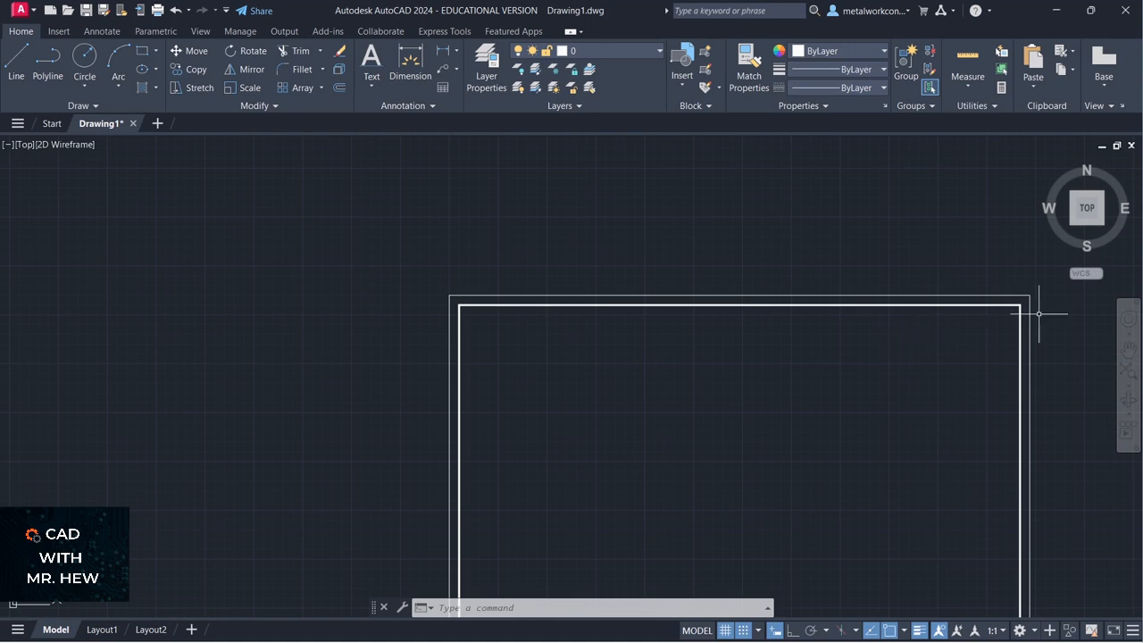
pyautogui.click(1130, 348)
pyautogui.moveTo(978, 433)
pyautogui.mouseDown()
pyautogui.moveTo(942, 301)
pyautogui.moveTo(947, 280)
pyautogui.mouseUp()
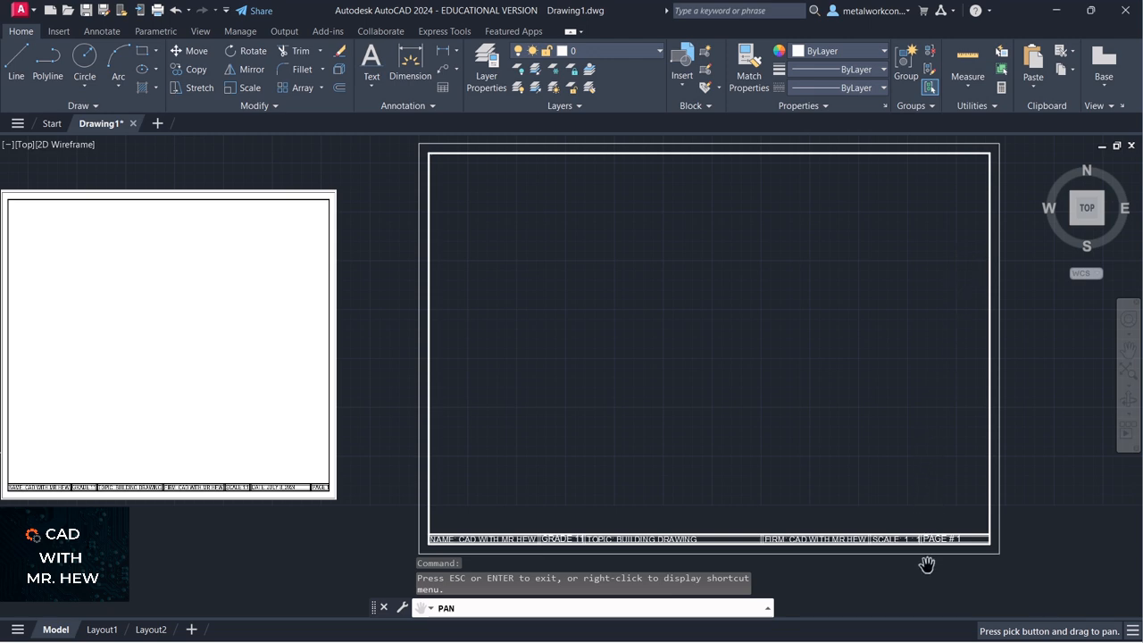
pyautogui.scroll(-2, 919, 441)
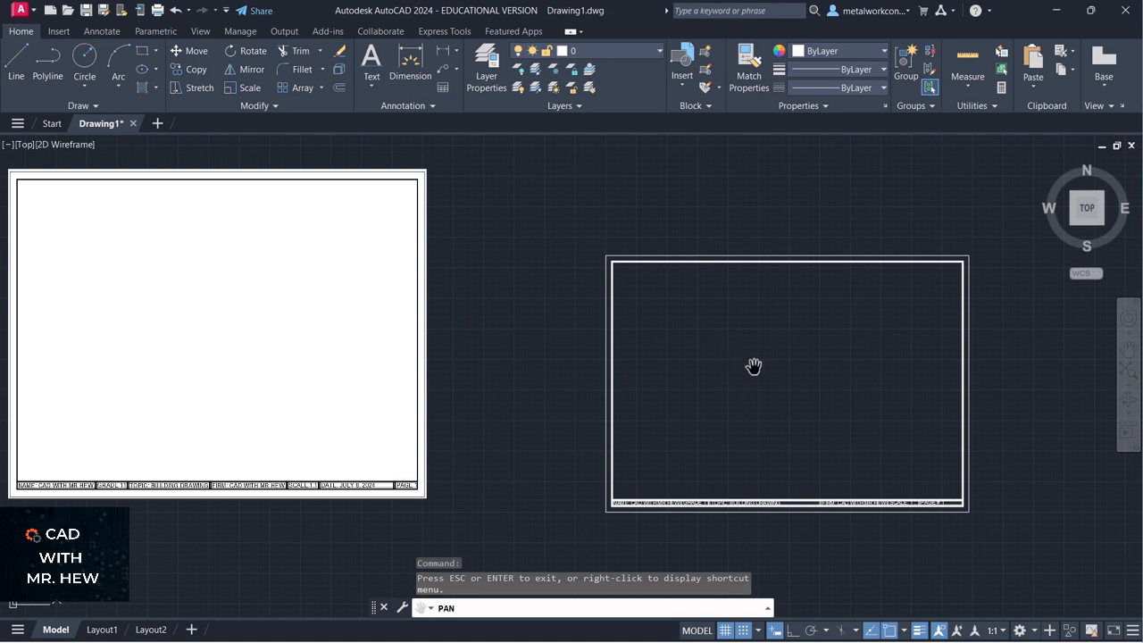
pyautogui.press('Escape')
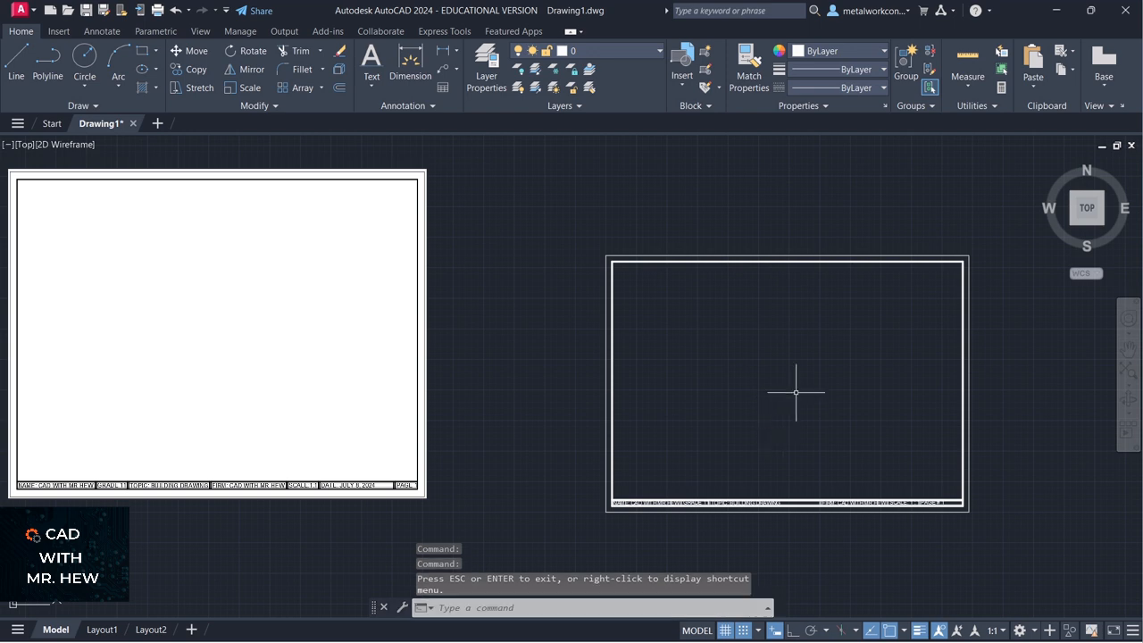
pyautogui.click(832, 255)
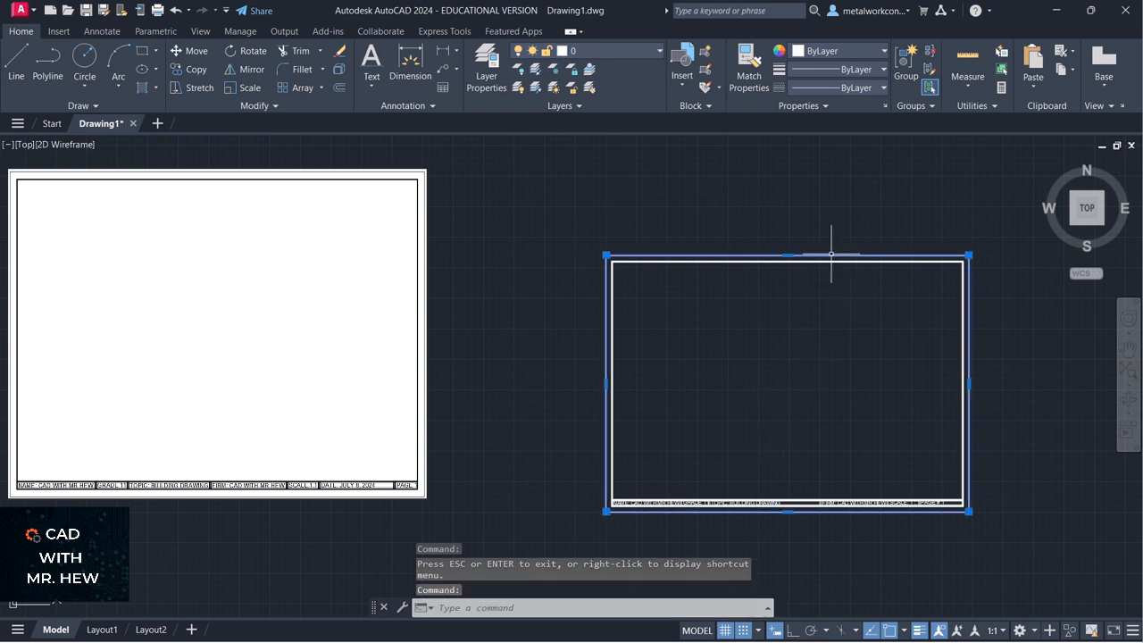
pyautogui.click(830, 259)
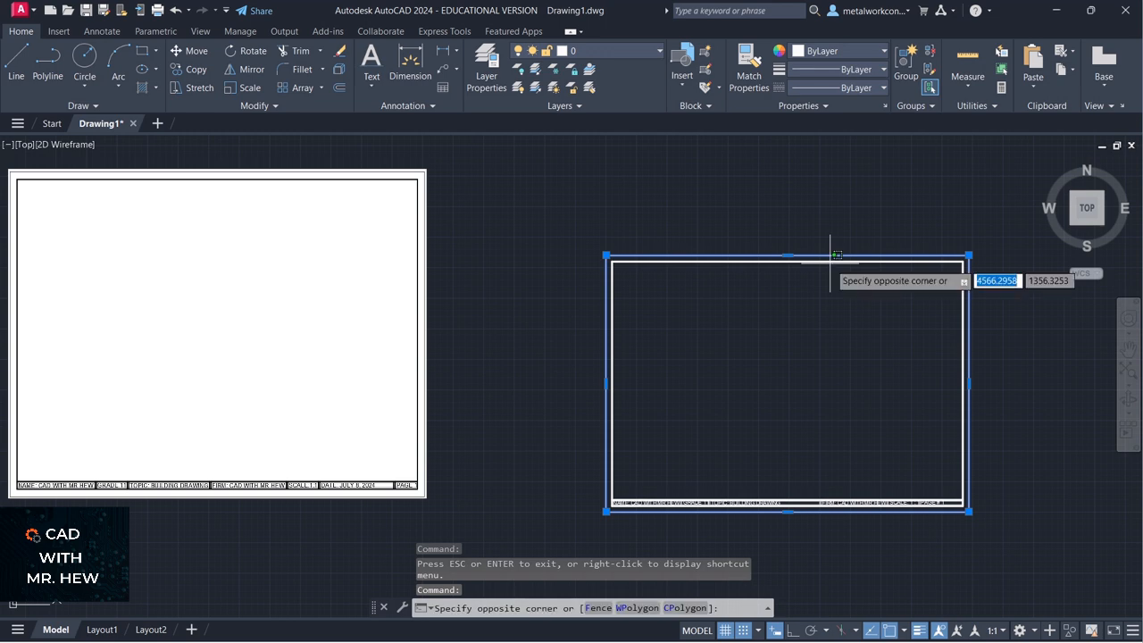
pyautogui.press('Escape')
pyautogui.click(830, 261)
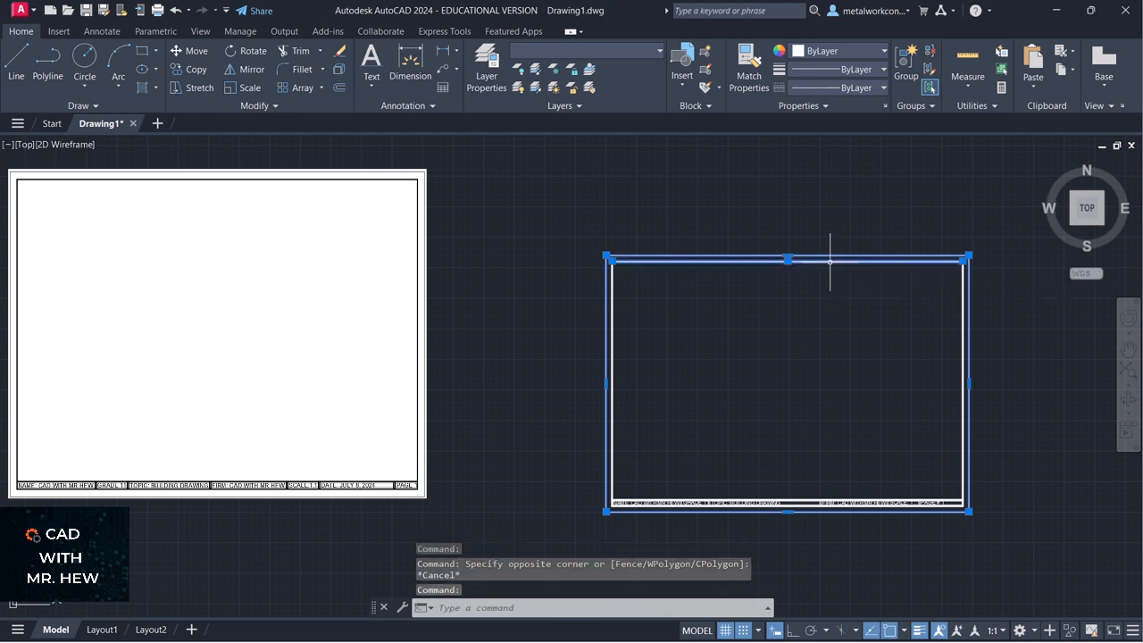
pyautogui.click(964, 310)
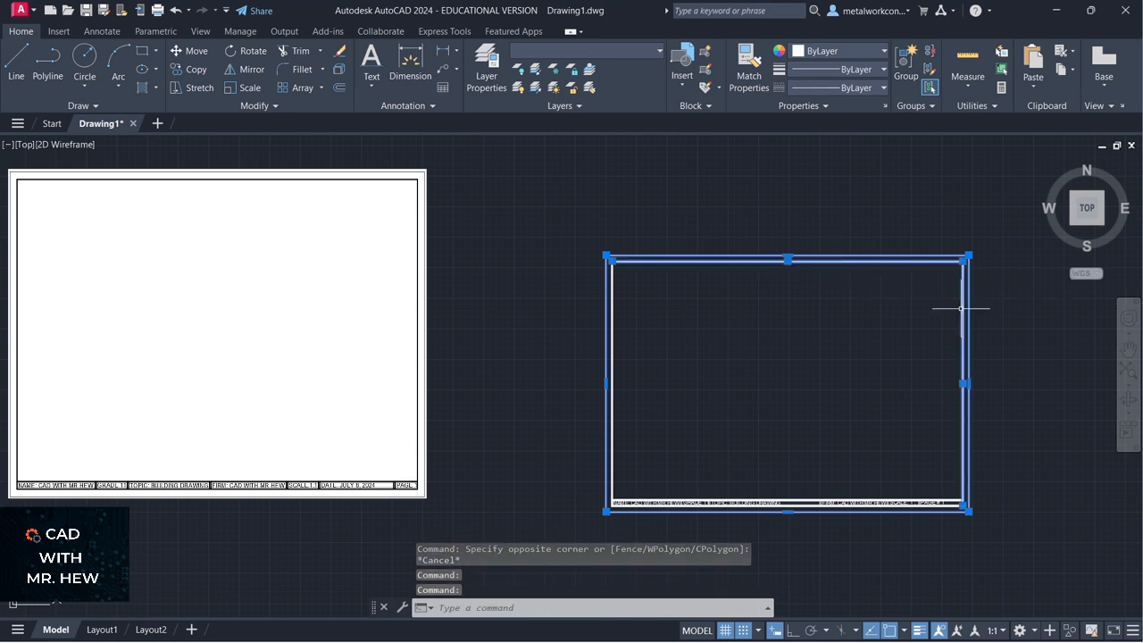
pyautogui.click(612, 314)
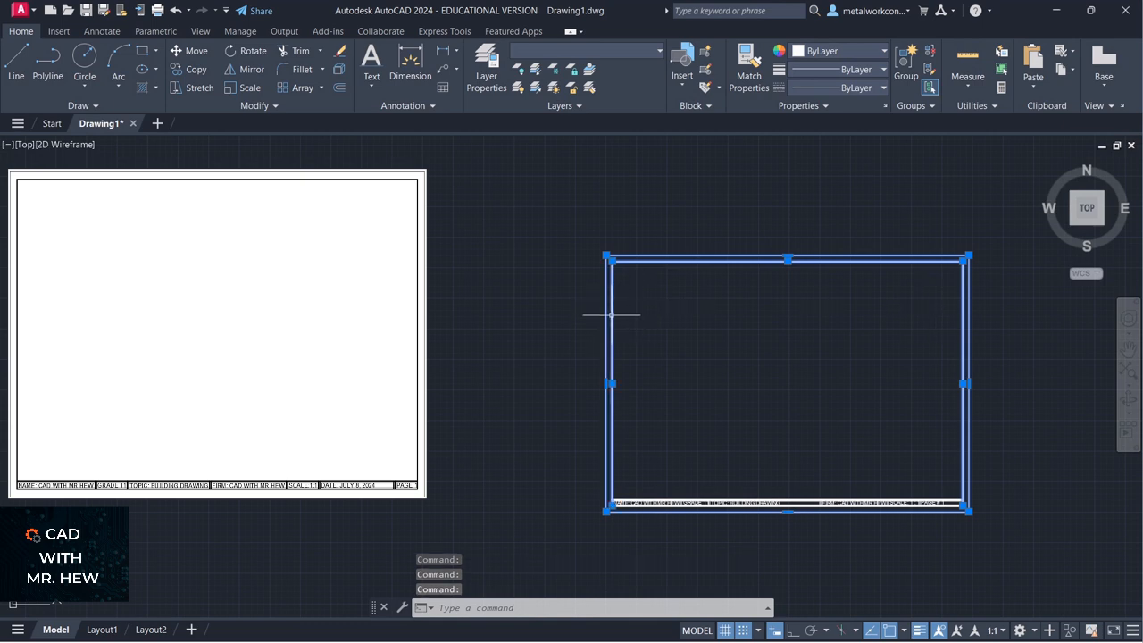
pyautogui.click(732, 504)
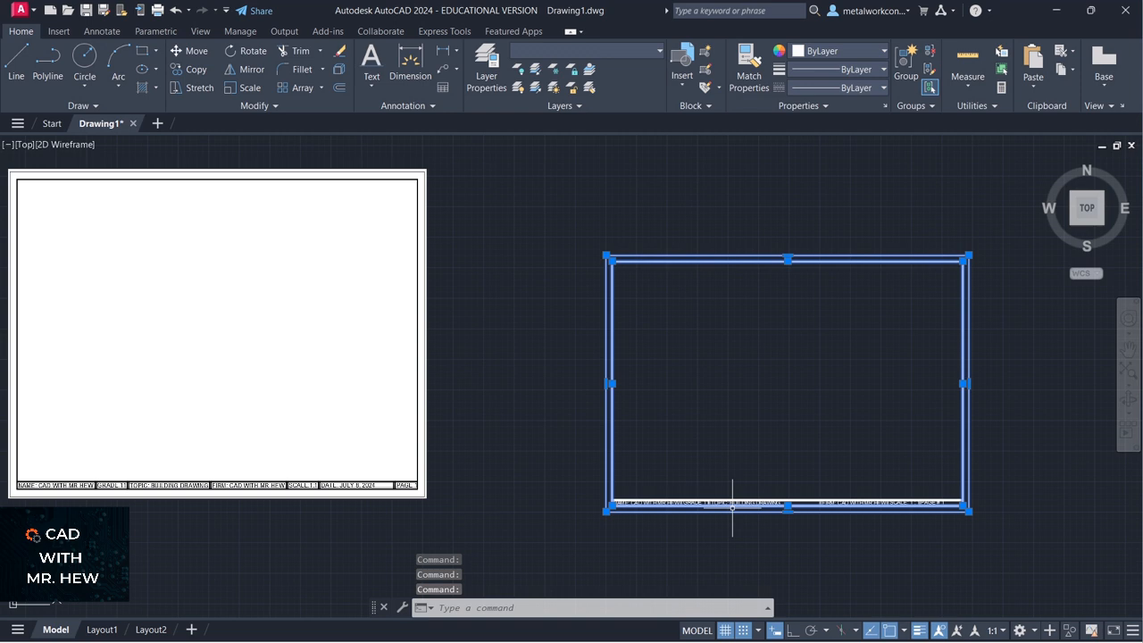
pyautogui.press('Escape')
pyautogui.press('Escape')
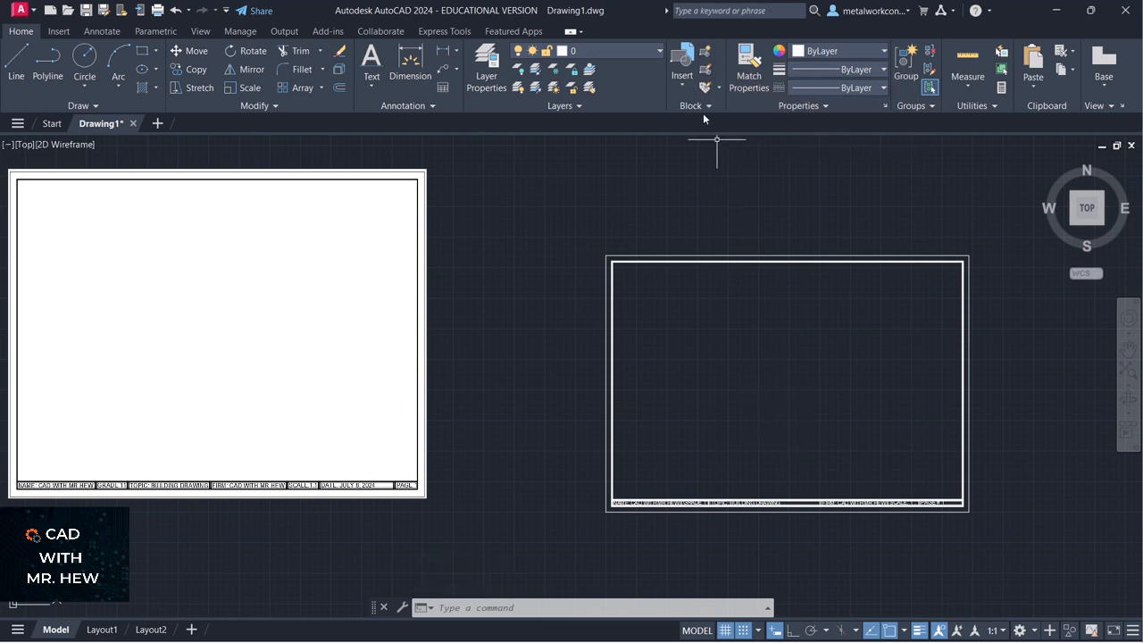
# Start a block definition named "A2 594X420 SHEET WITH TITLE BLOCK" and submit it with the base point specified on-screen.
pyautogui.click(706, 59)
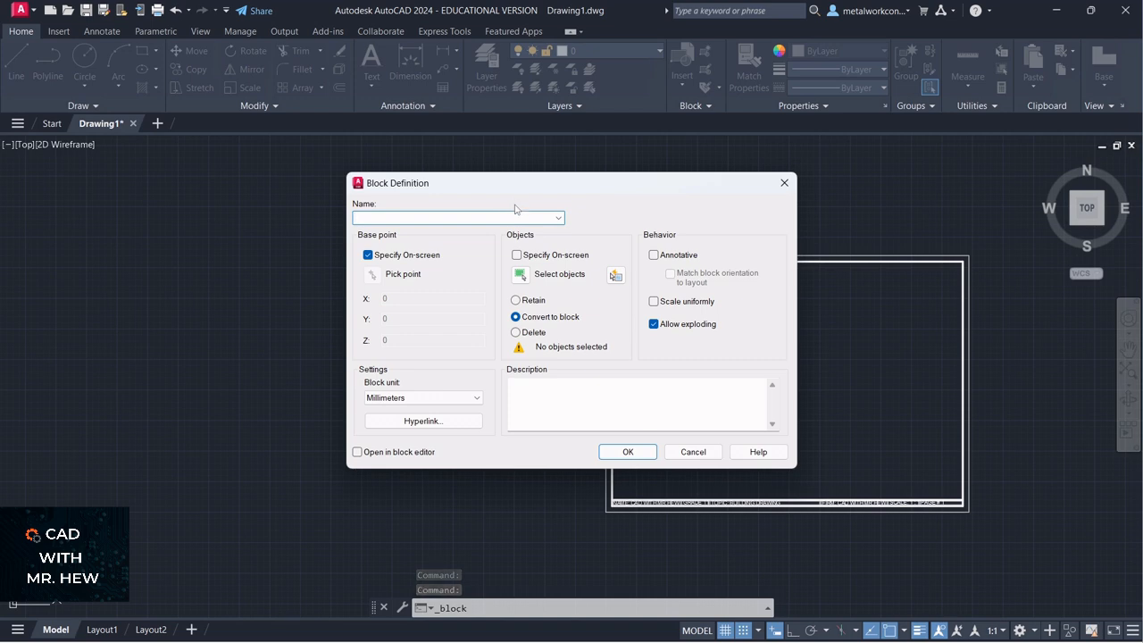
pyautogui.write('A2')
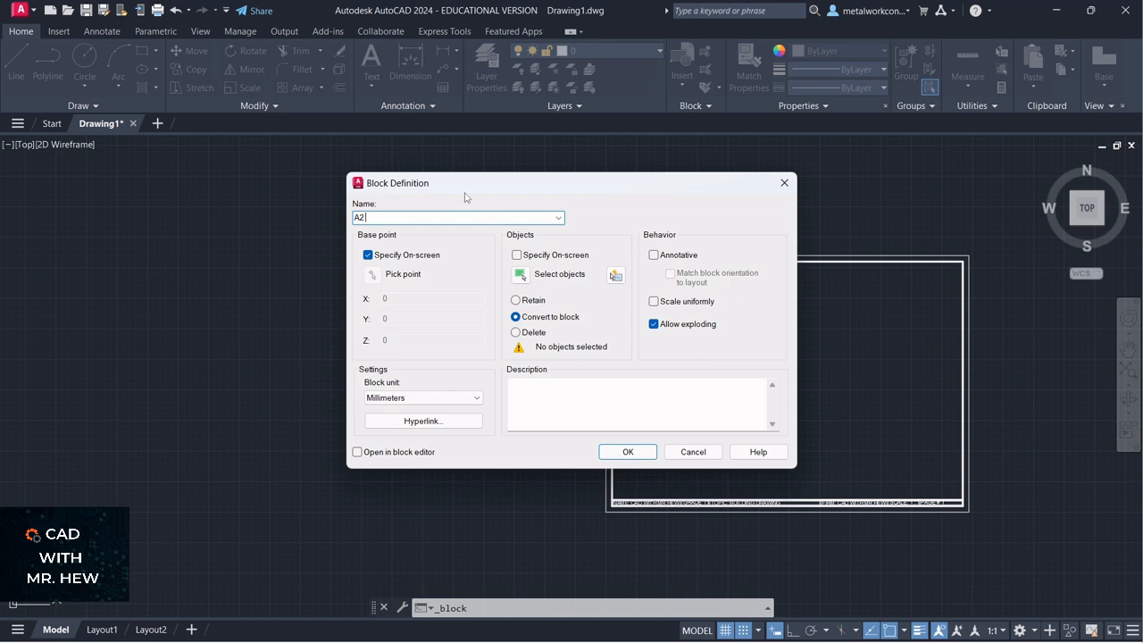
pyautogui.write('594X420')
pyautogui.write('T')
pyautogui.write('ITLE BLOCK')
pyautogui.press('Left')
pyautogui.press('Left')
pyautogui.press('Left')
pyautogui.write('SHEET WITH')
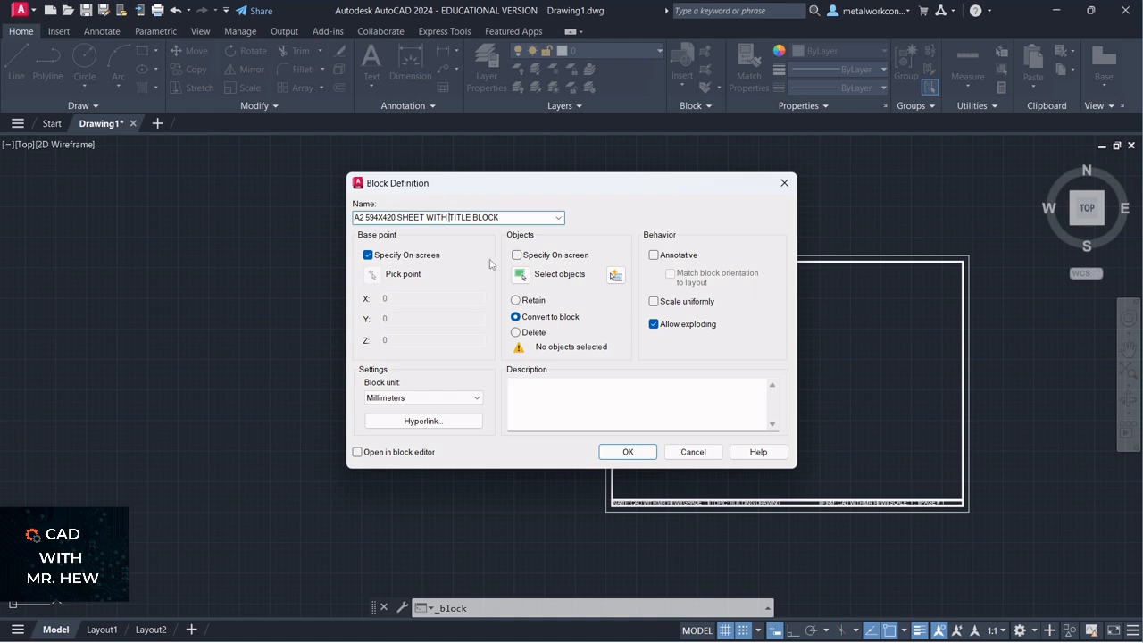
pyautogui.click(633, 456)
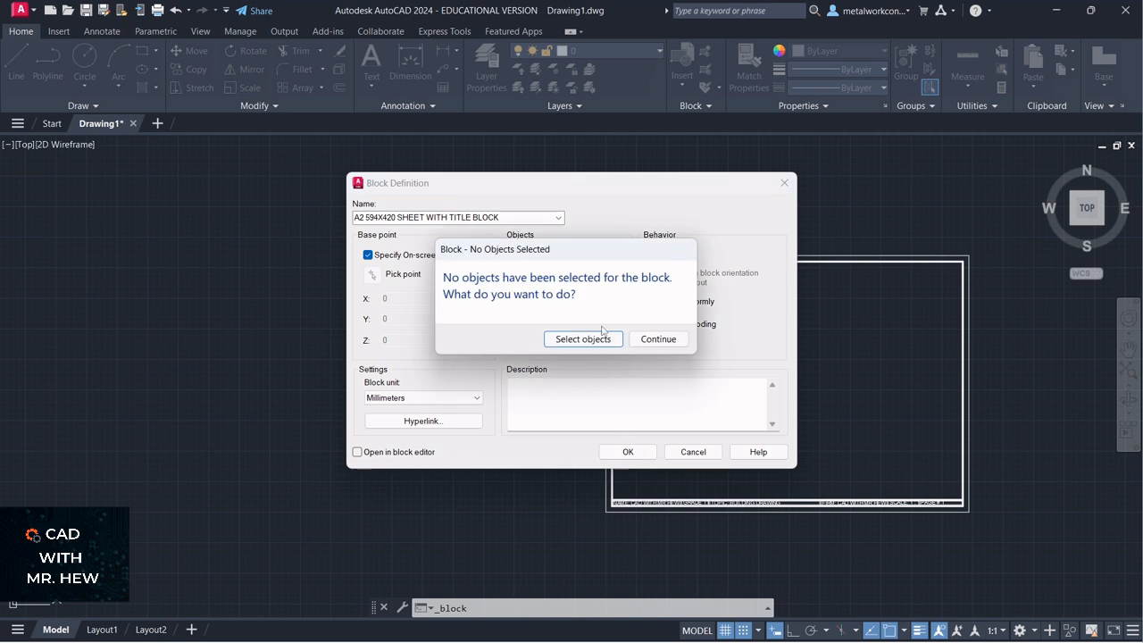